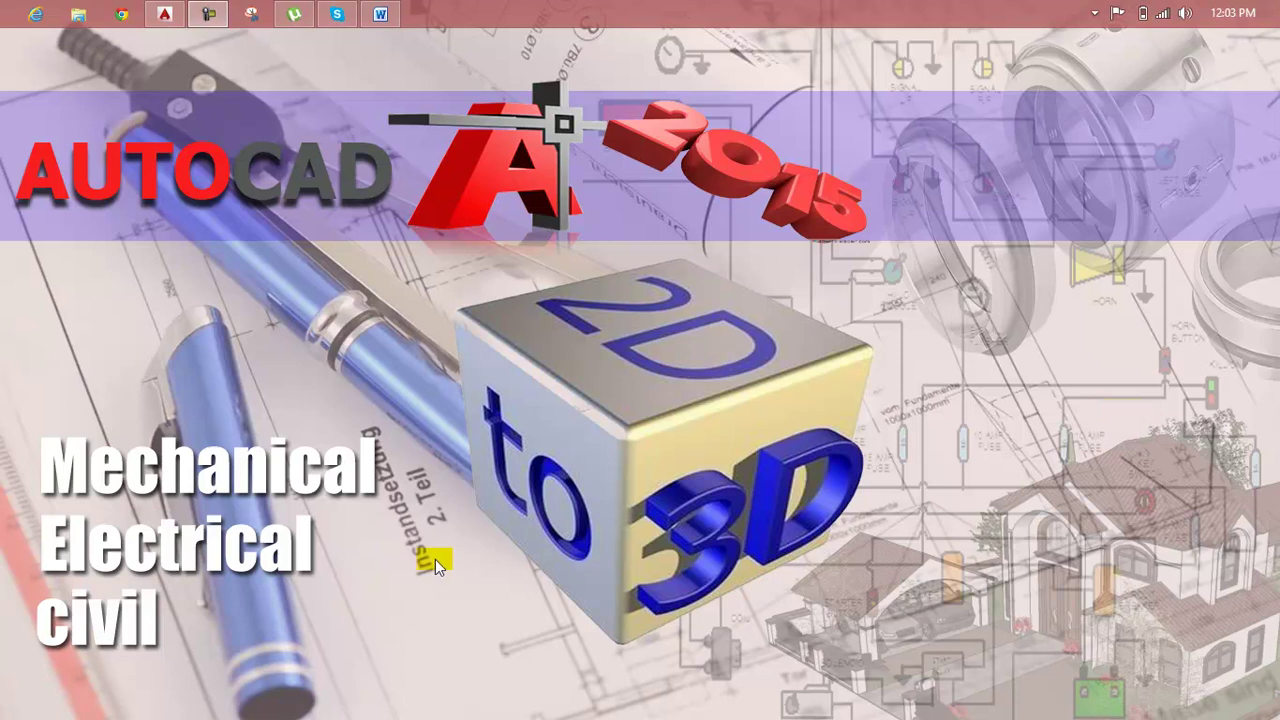
# Step: Switch to Word to show the Lesson 138 document on the AutoCAD 3D chain practical
pyautogui.click(380, 14)
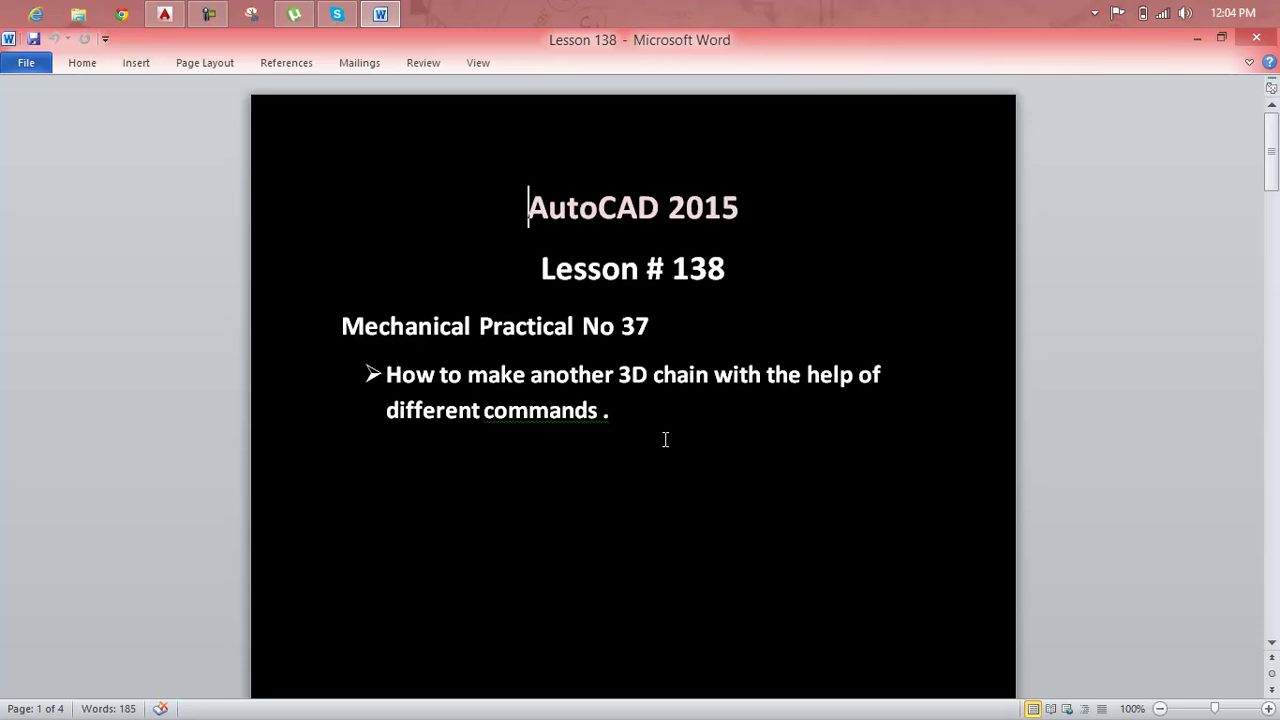
# Step: Switch to AutoCAD and start the new blank drawing Drawing3
pyautogui.click(165, 14)
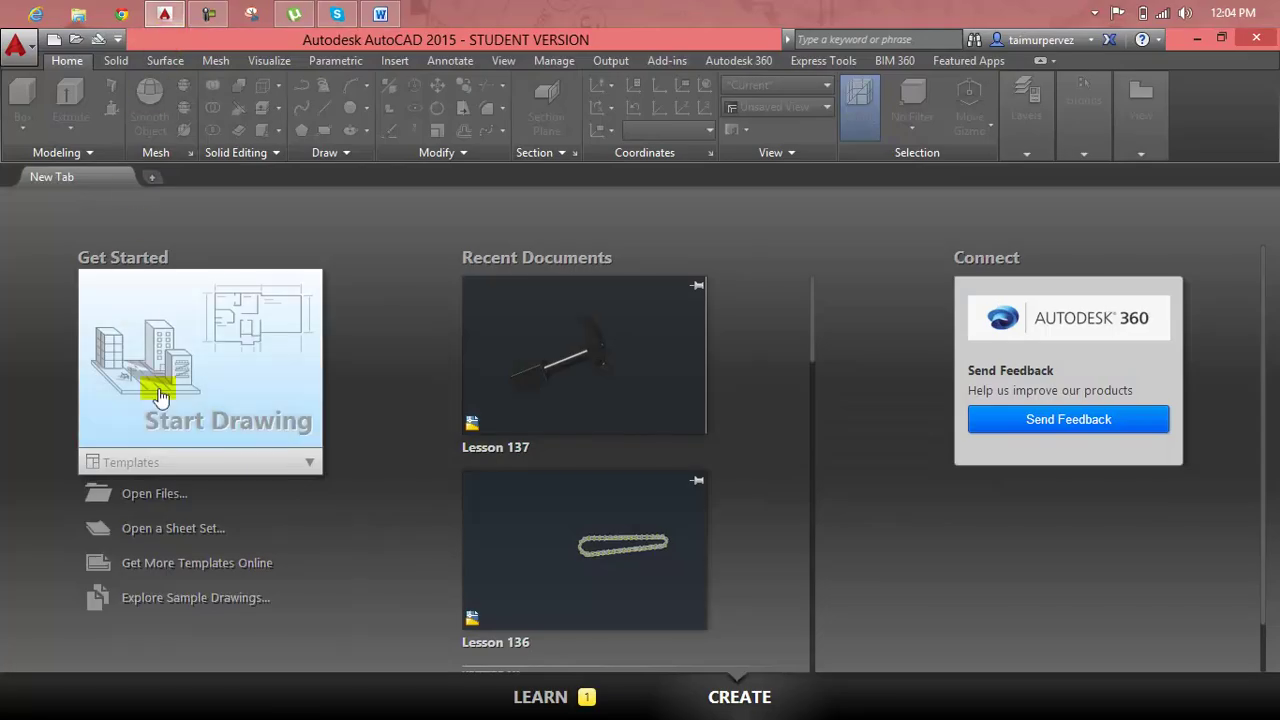
pyautogui.click(160, 395)
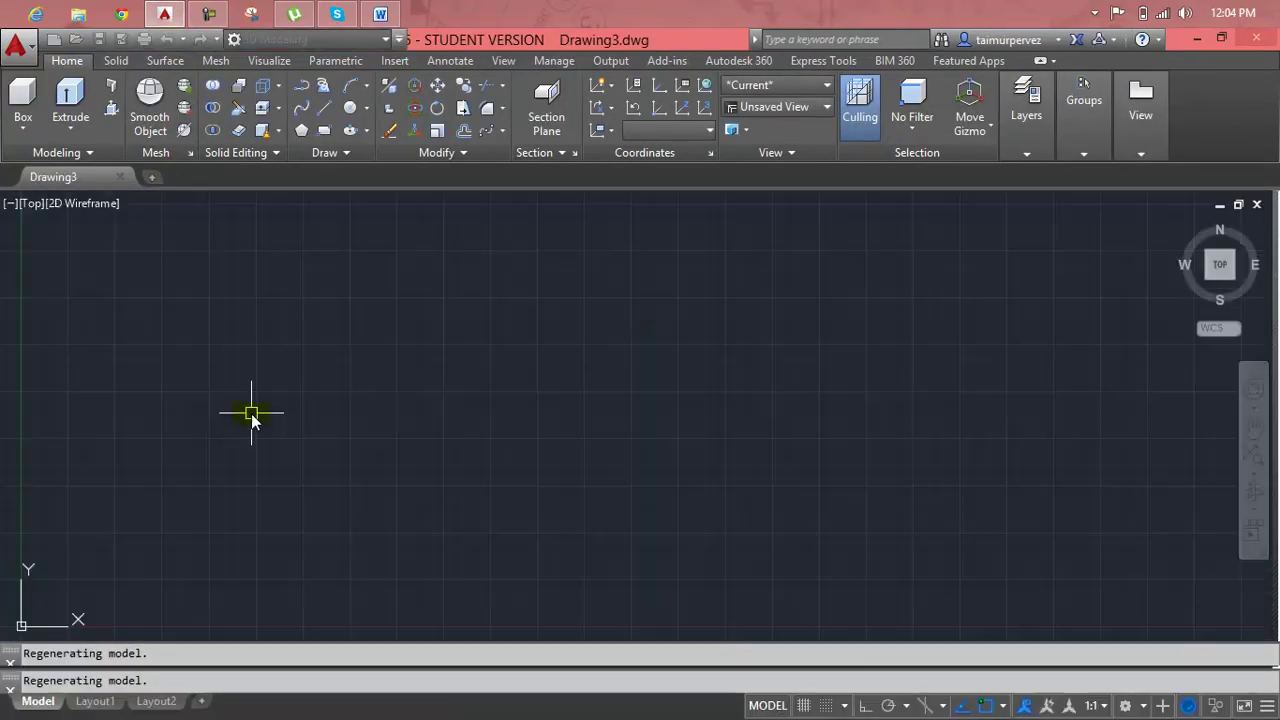
pyautogui.press('Escape')
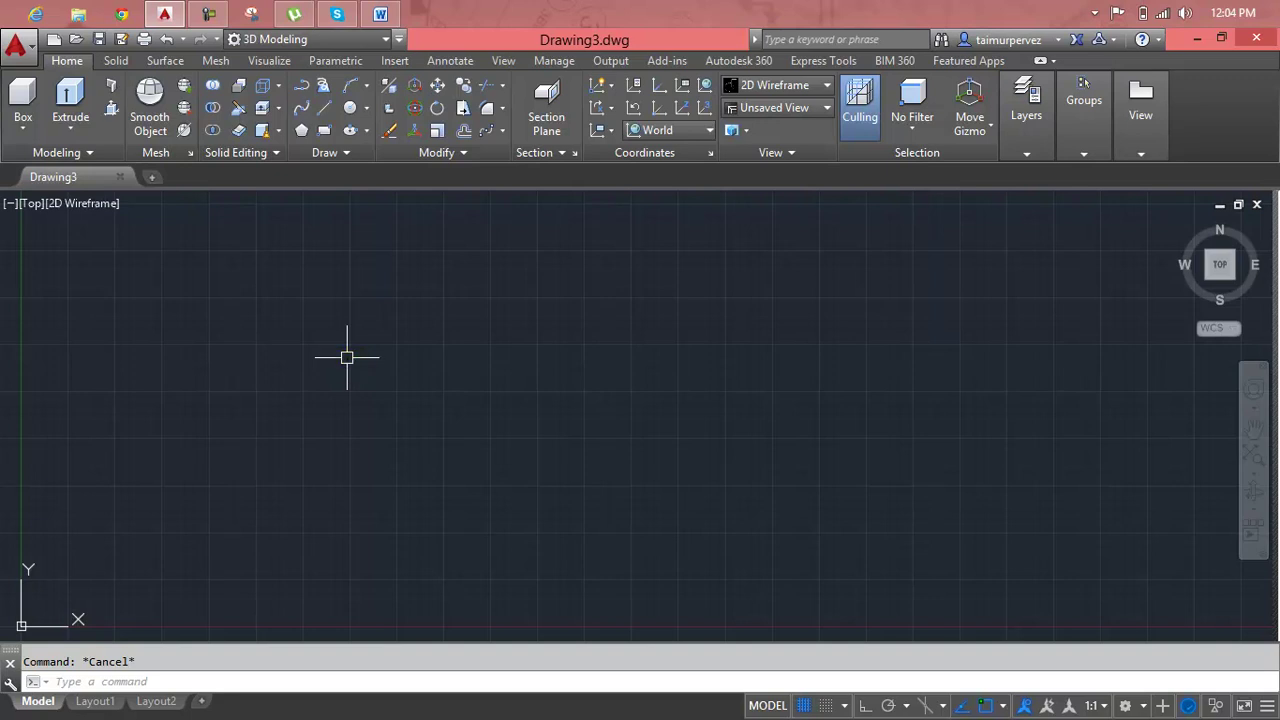
# Step: Draw a large horizontal ellipse by picking both axis ends and the second axis distance
pyautogui.write('l')
pyautogui.press('Return')
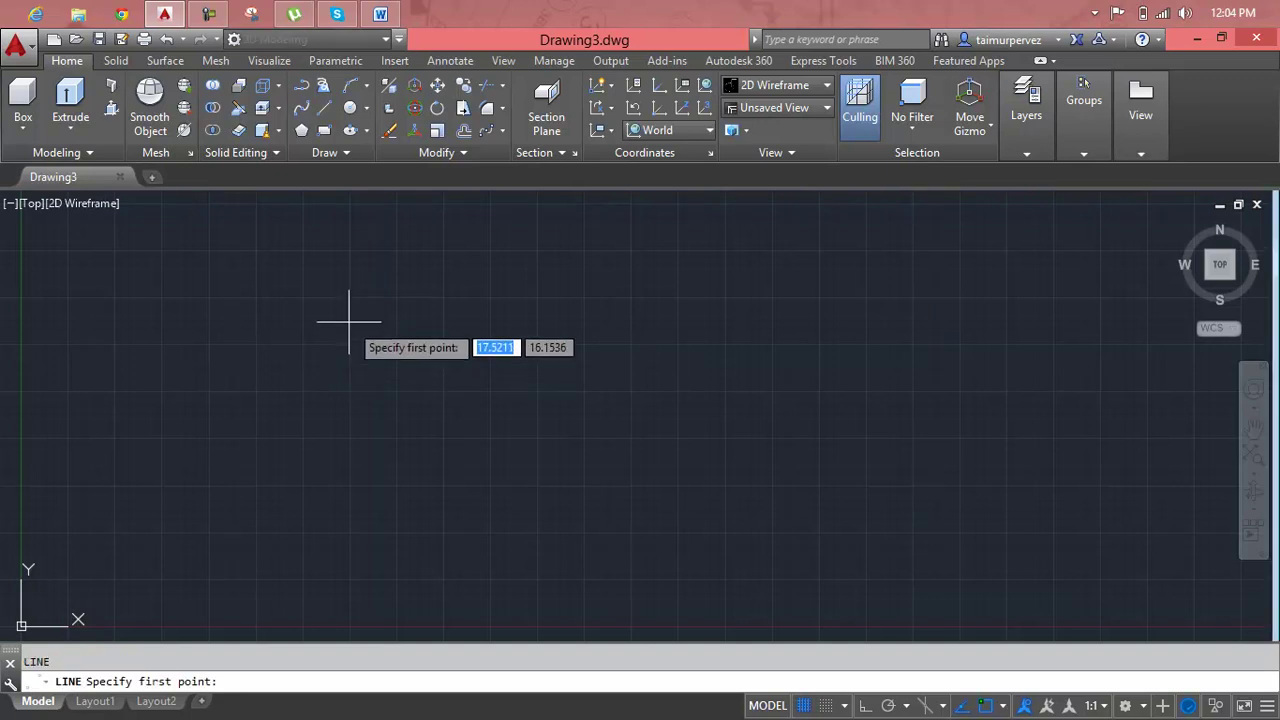
pyautogui.click(349, 320)
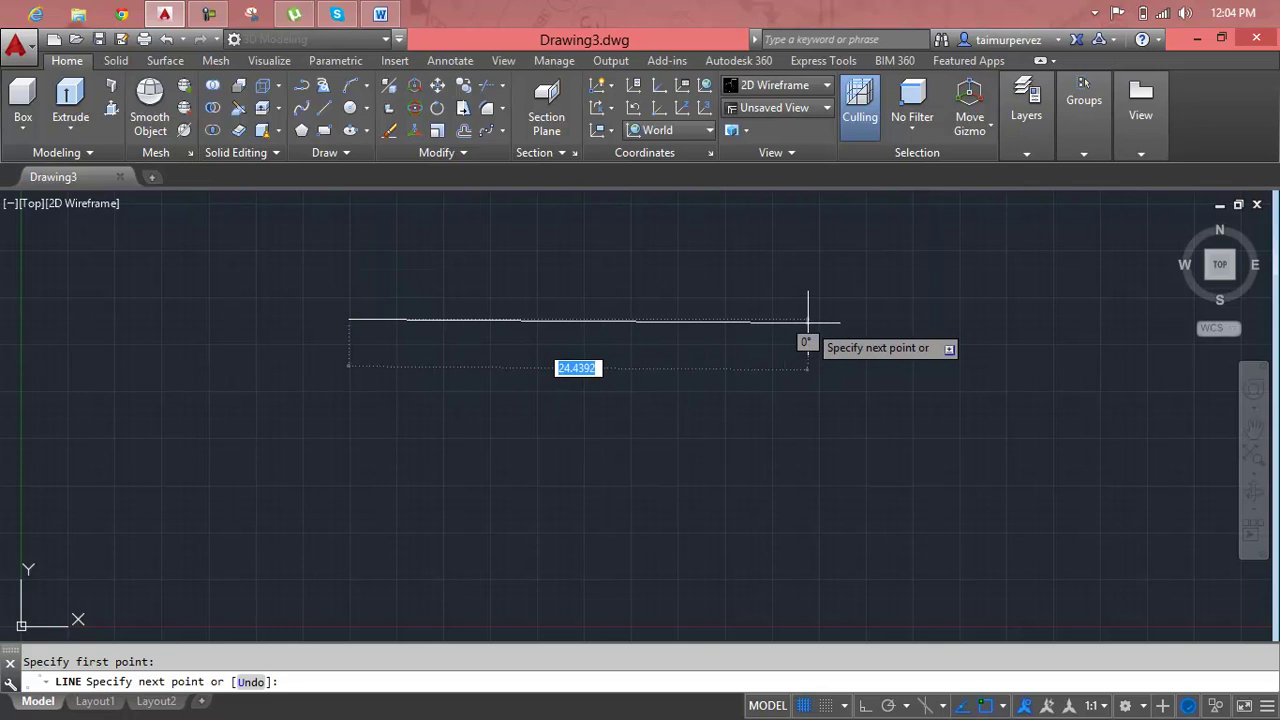
pyautogui.press('Escape')
pyautogui.write('e')
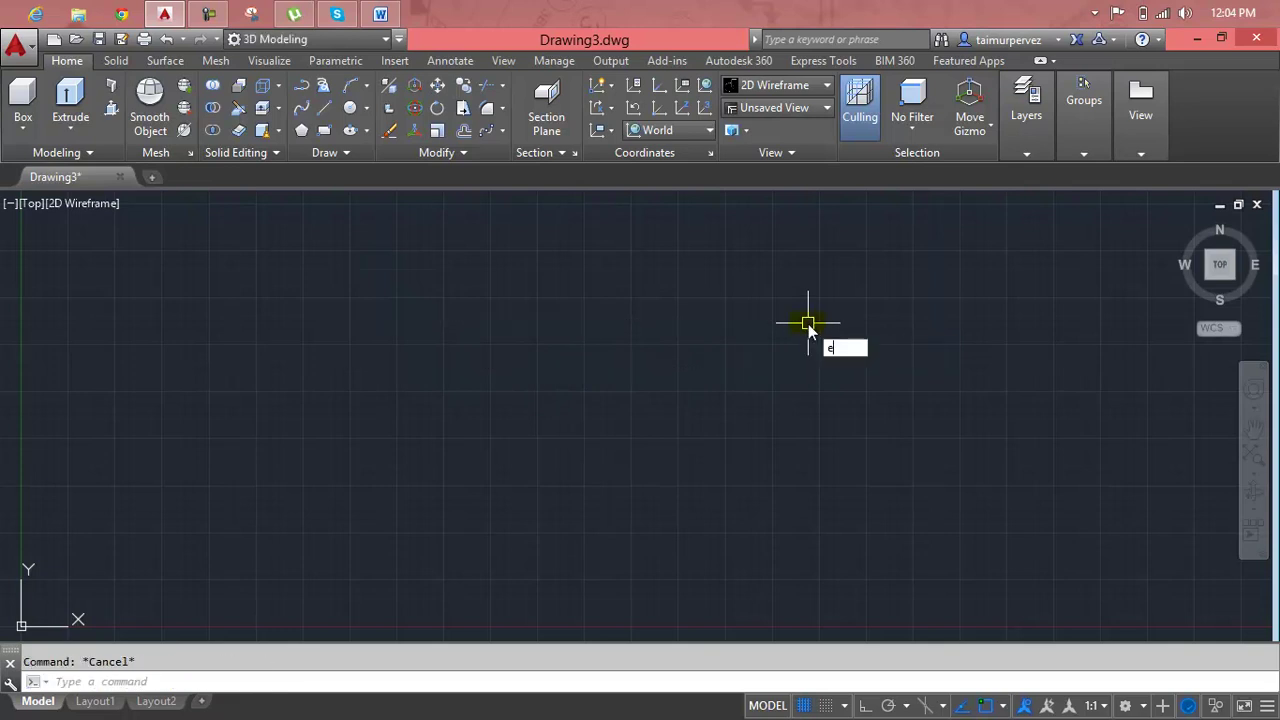
pyautogui.write('l')
pyautogui.press('Return')
pyautogui.click(447, 363)
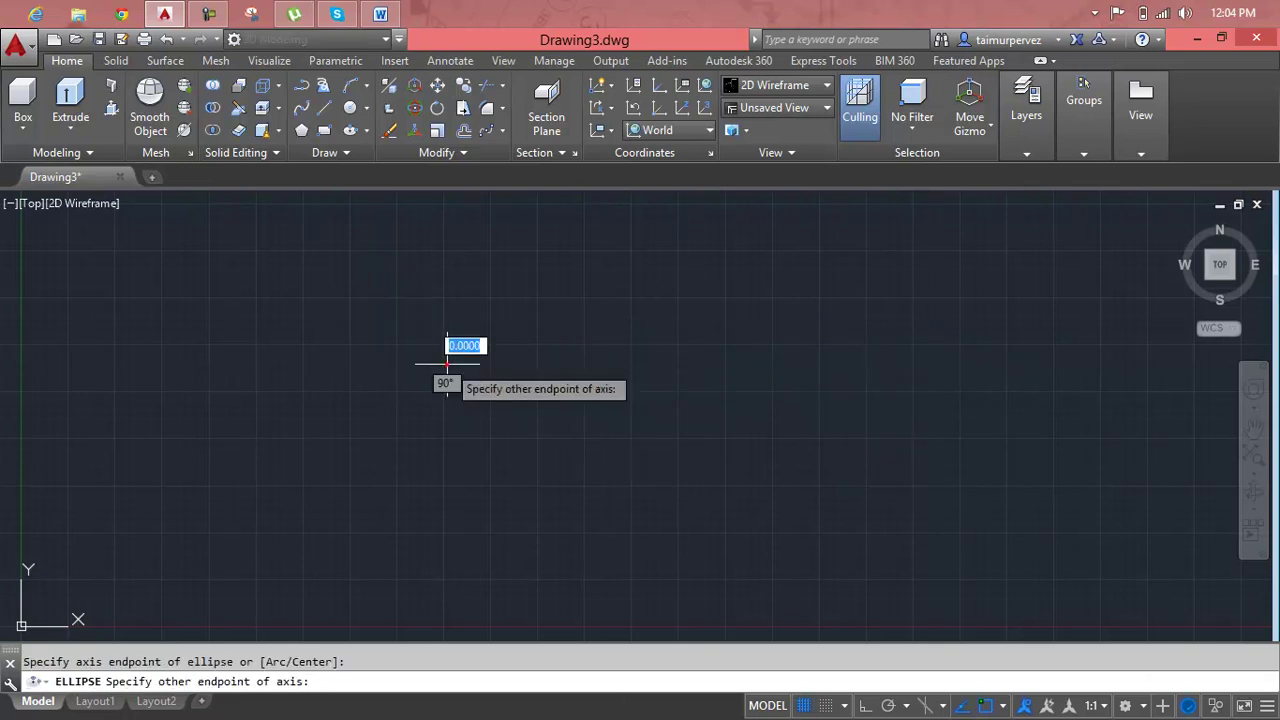
pyautogui.click(852, 360)
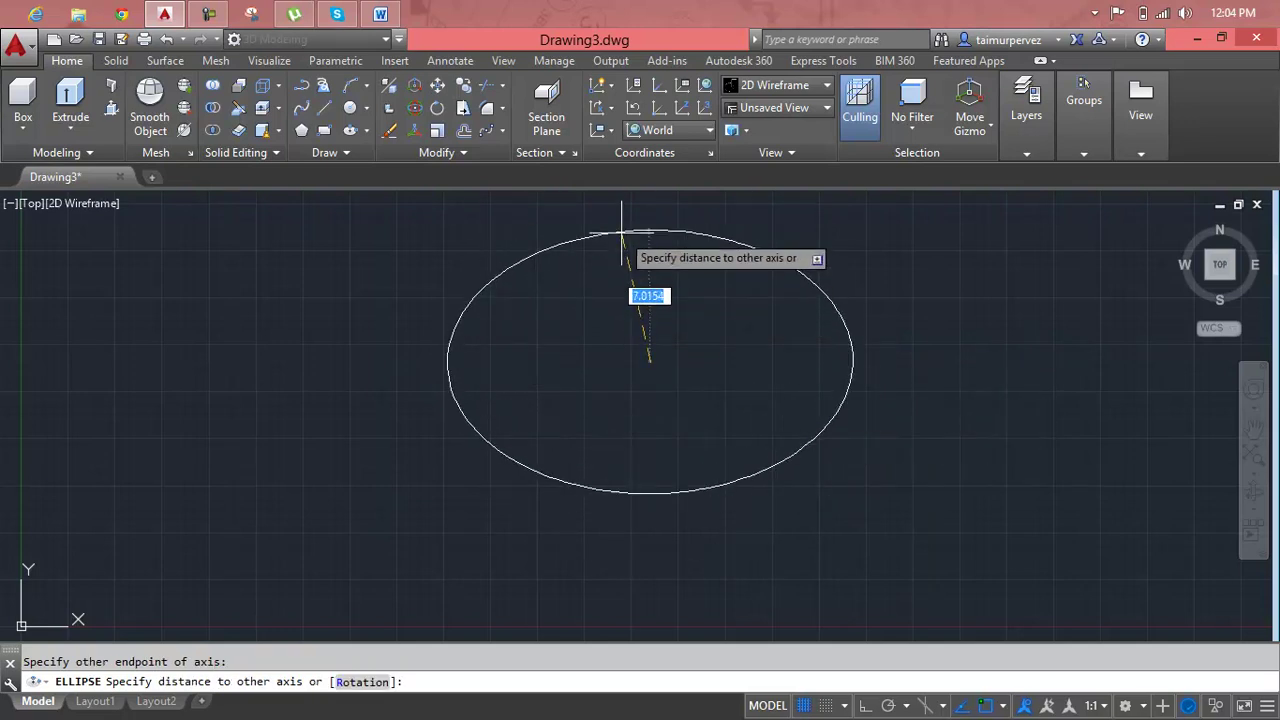
pyautogui.click(621, 235)
pyautogui.scroll(-4, 620, 237)
pyautogui.moveTo(620, 240); pyautogui.dragTo(637, 305, button='middle')
pyautogui.press('Escape')
# Step: Draw a small circle below the ellipse
pyautogui.write('c')
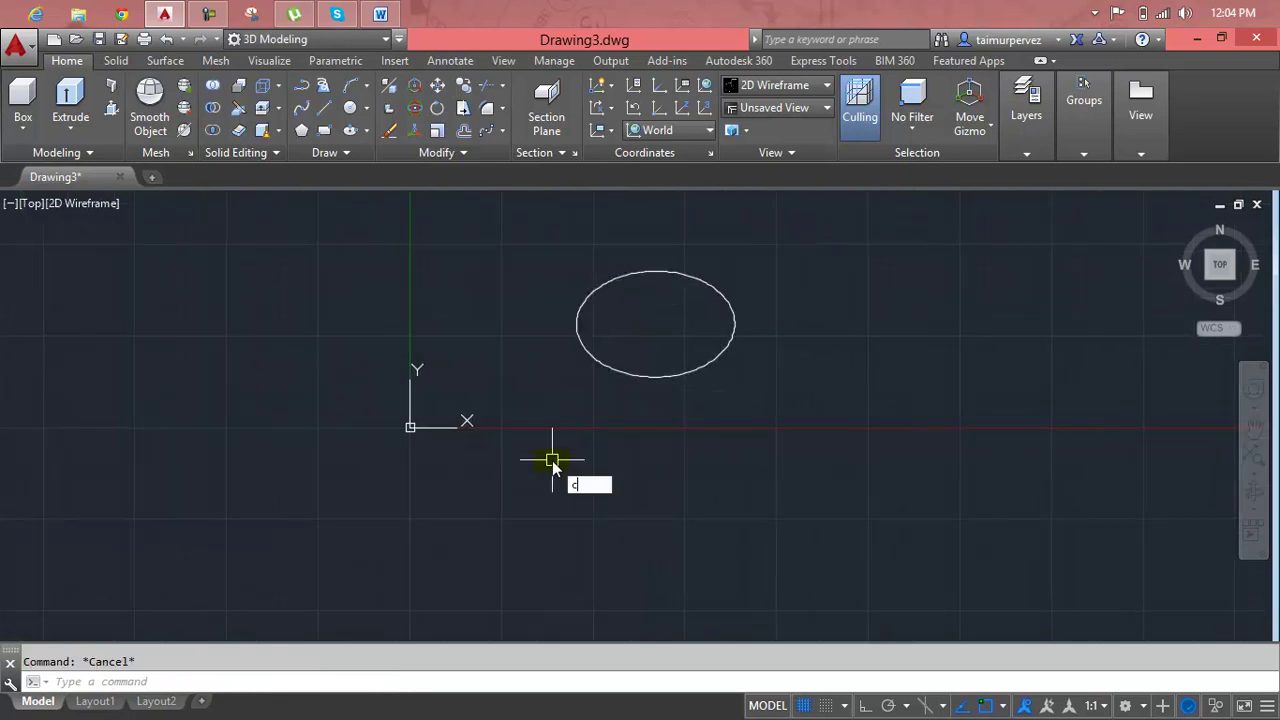
pyautogui.press('Return')
pyautogui.click(552, 460)
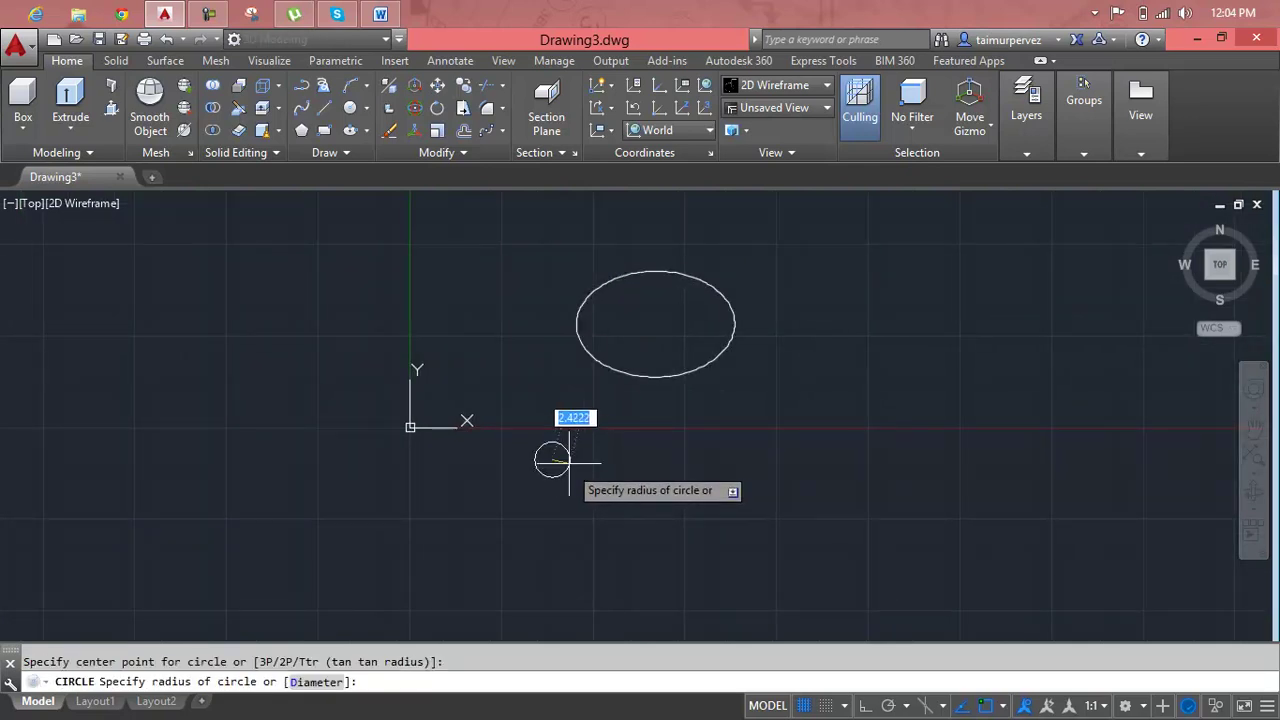
pyautogui.click(569, 462)
pyautogui.scroll(3, 568, 459)
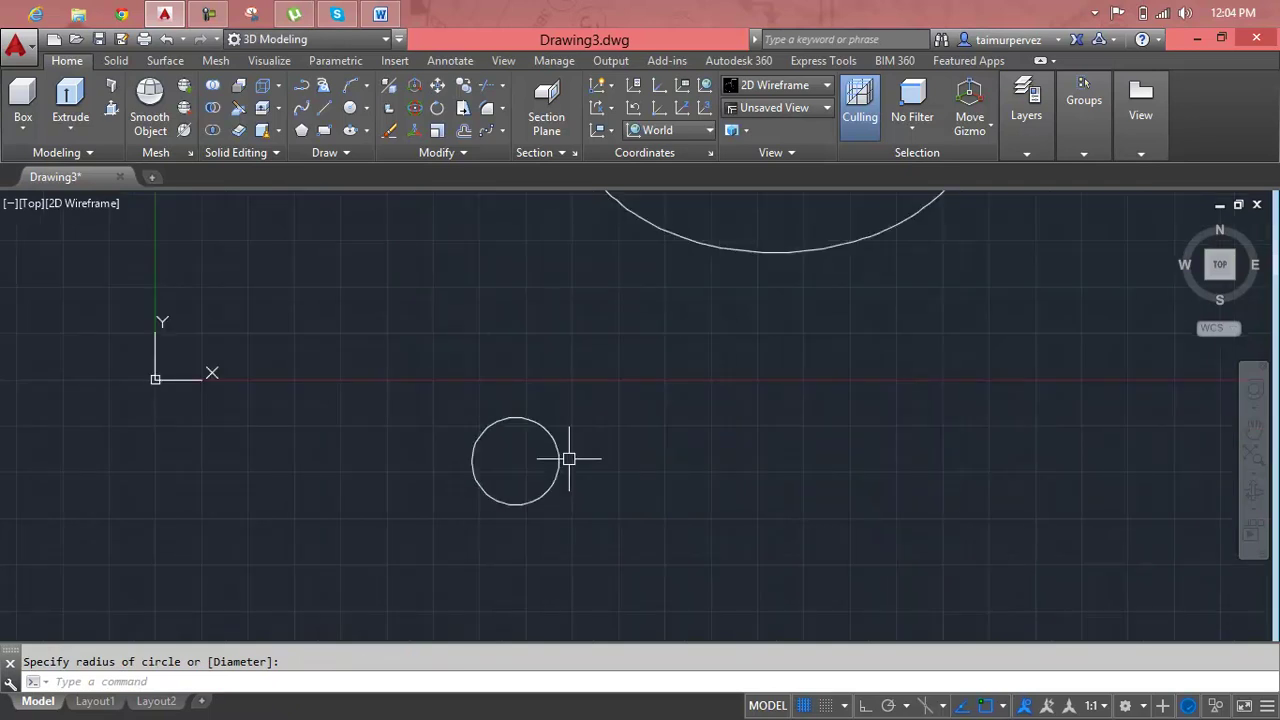
pyautogui.press('Escape')
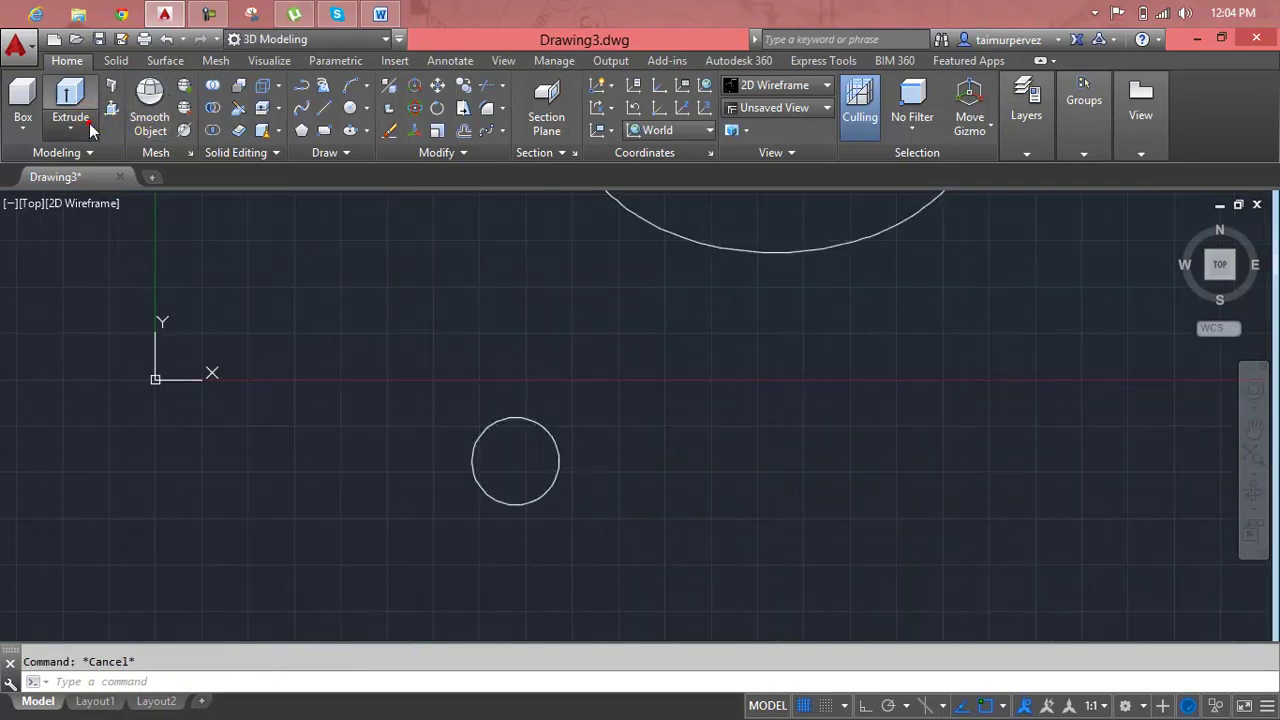
# Step: Sweep the small circle along the ellipse path to form a solid ring
pyautogui.click(90, 128)
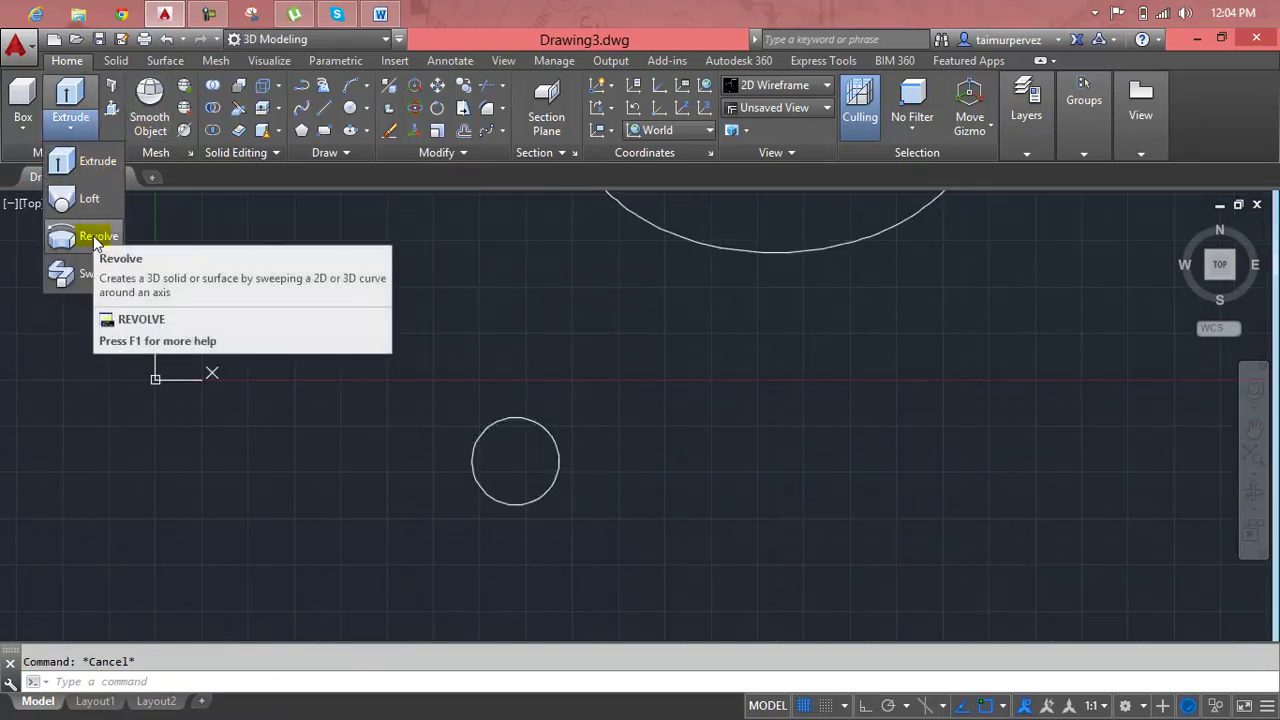
pyautogui.click(91, 272)
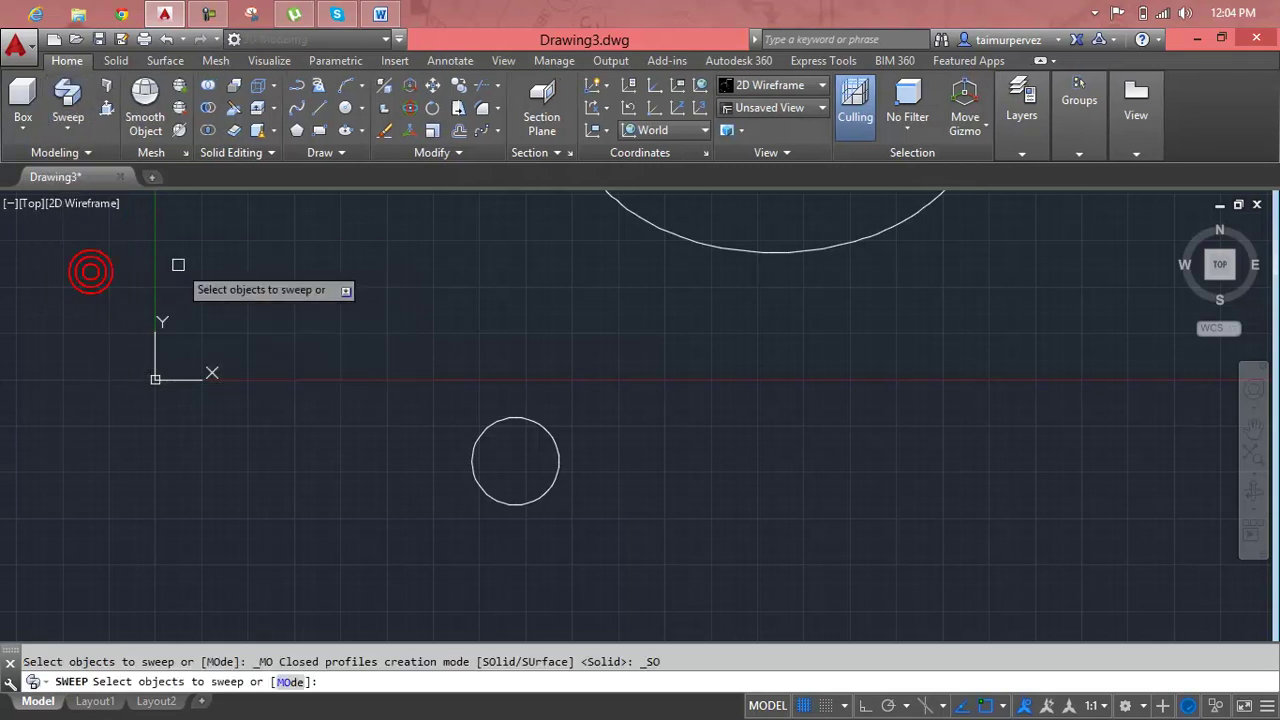
pyautogui.click(512, 419)
pyautogui.press('Return')
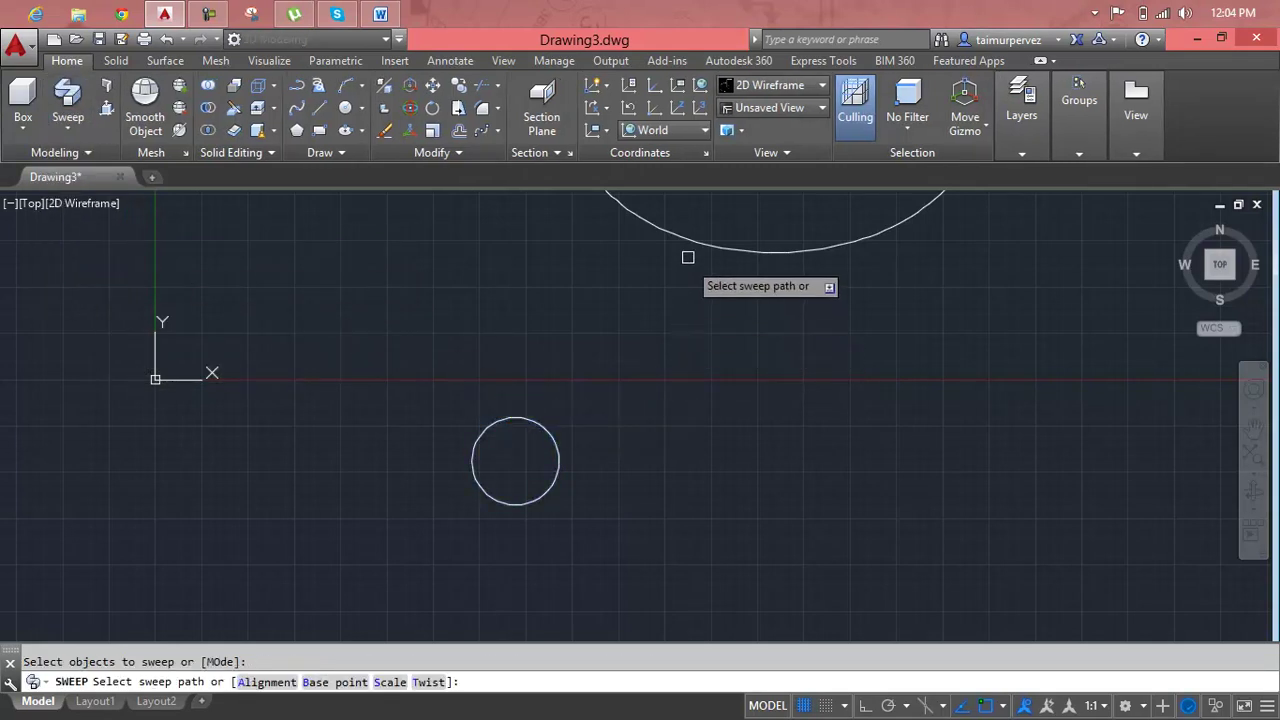
pyautogui.click(690, 242)
pyautogui.moveTo(705, 292); pyautogui.dragTo(612, 465, button='middle')
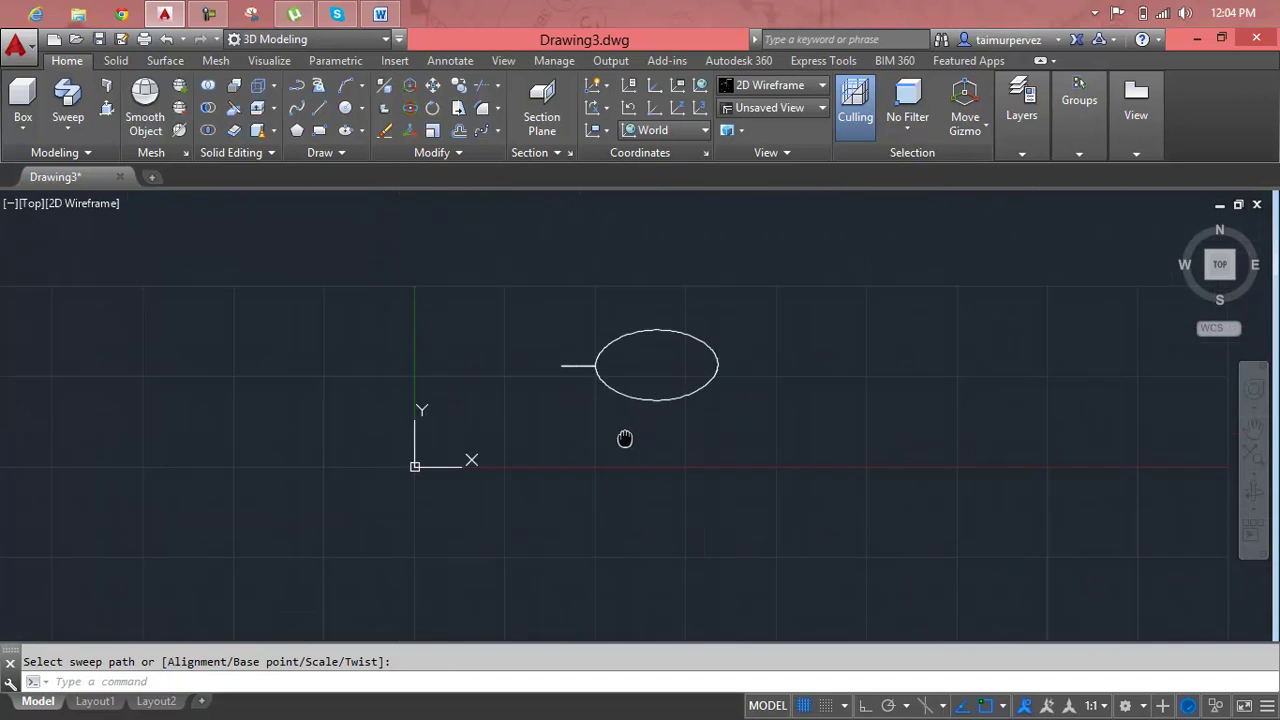
pyautogui.press('Escape')
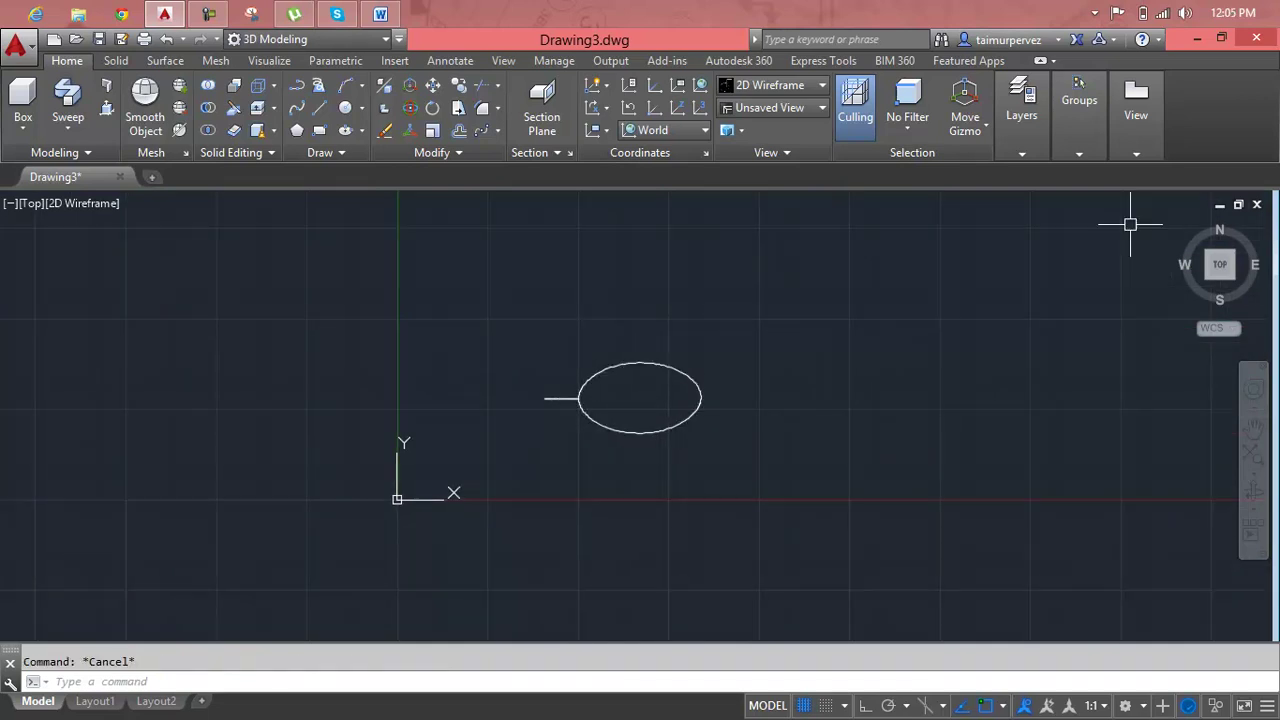
# Step: View the ring isometrically in Realistic style, then undo back to the plain circle and ellipse
pyautogui.click(1179, 229)
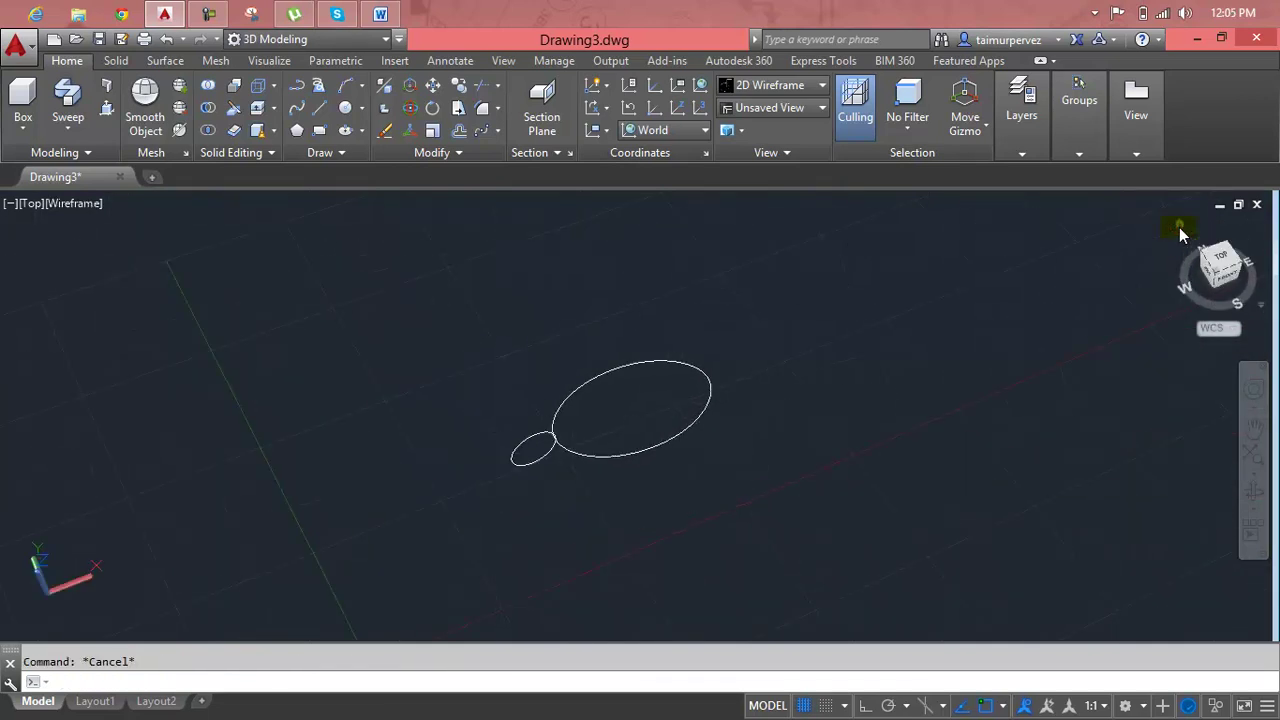
pyautogui.click(733, 87)
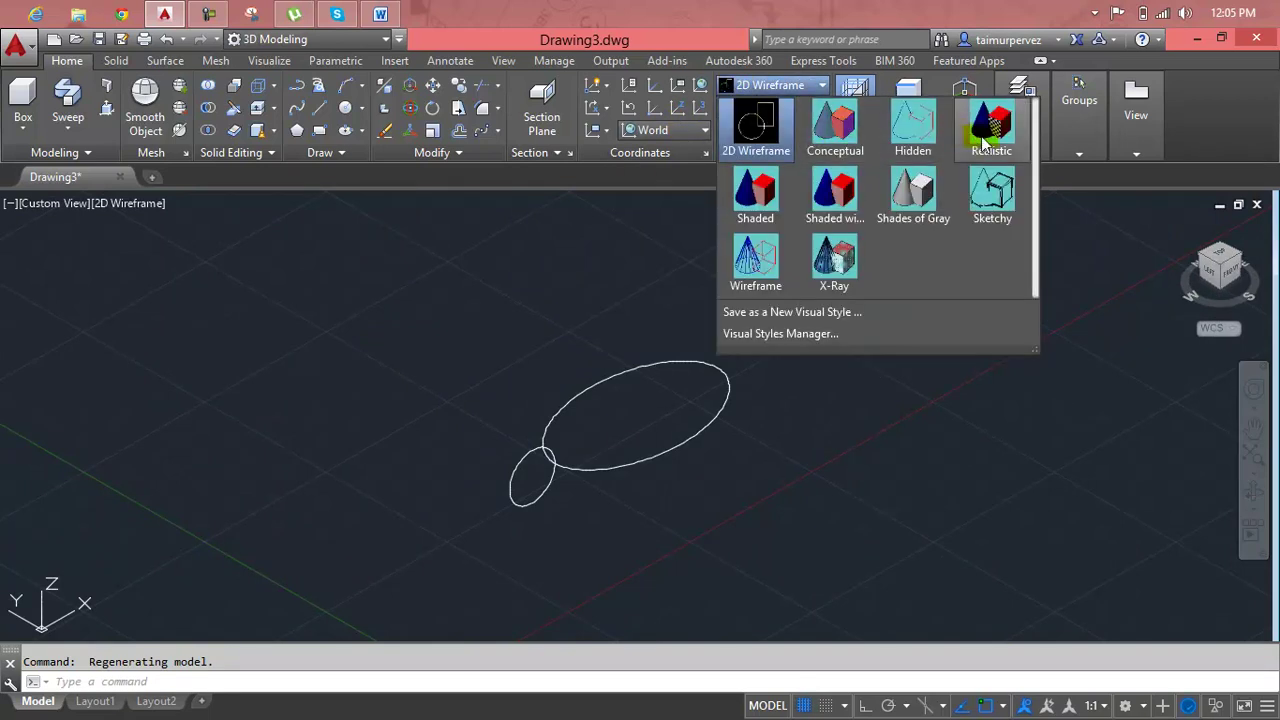
pyautogui.click(991, 125)
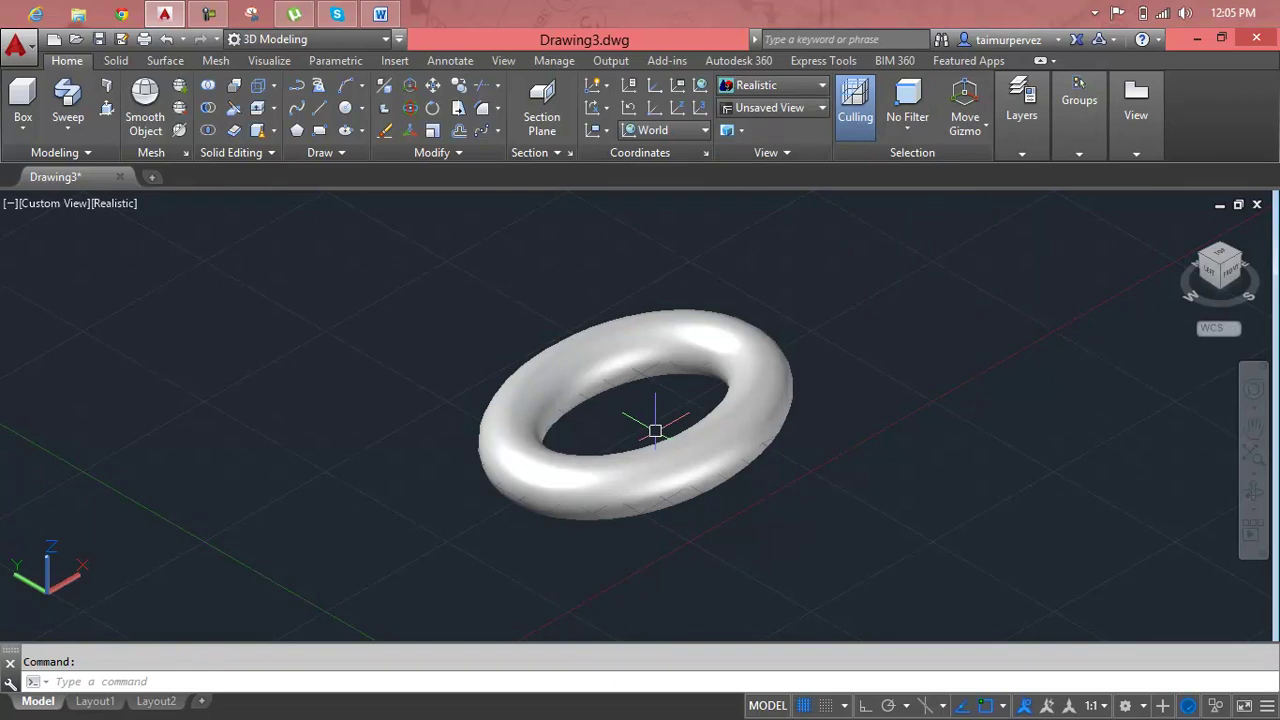
pyautogui.hotkey('ctrl', 'z')
pyautogui.hotkey('ctrl', 'z')
pyautogui.hotkey('ctrl', 'z')
pyautogui.hotkey('ctrl', 'z')
# Step: Shrink the small circle to a smaller radius
pyautogui.click(559, 452)
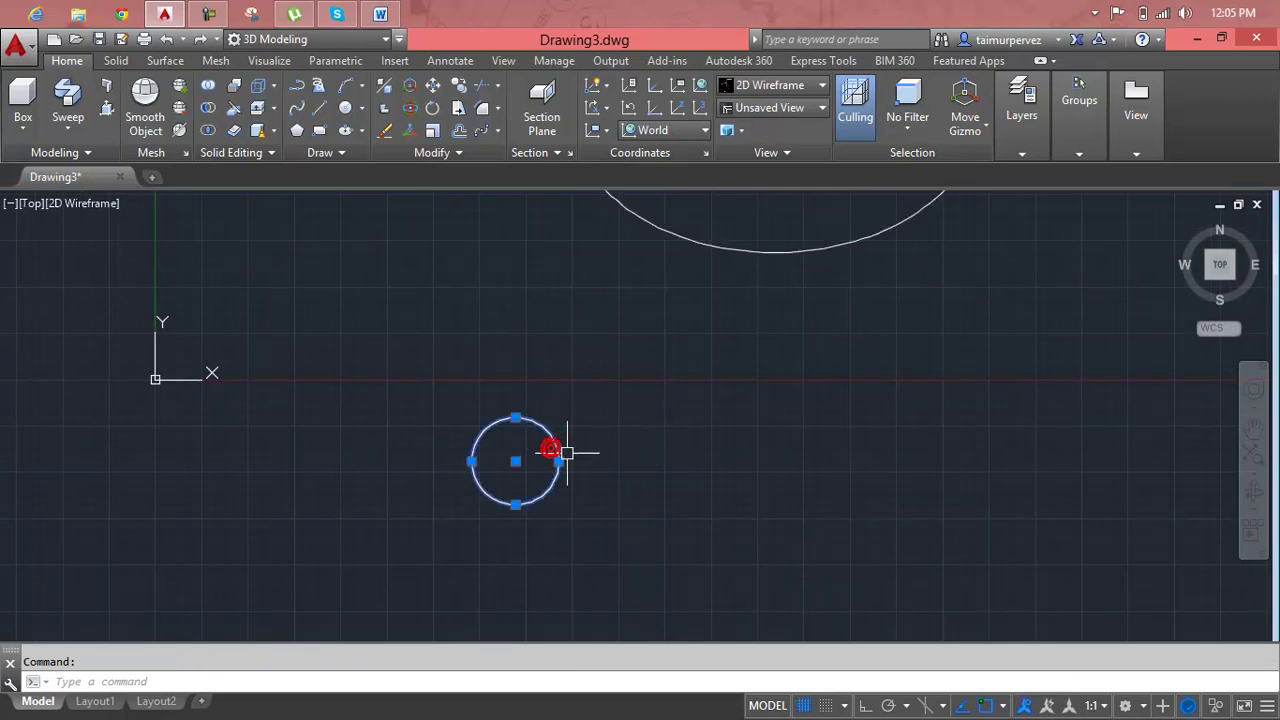
pyautogui.click(559, 461)
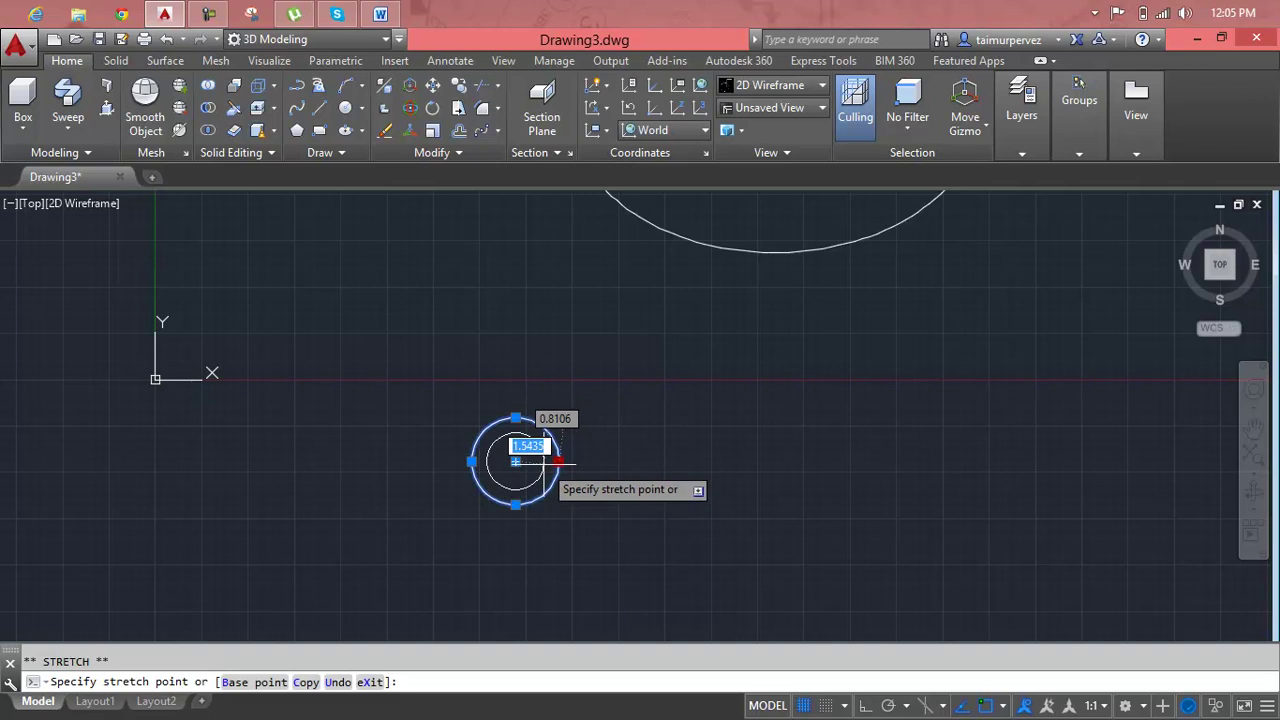
pyautogui.click(545, 462)
pyautogui.press('Escape')
# Step: Sweep the resized circle along the ellipse to form the solid ring
pyautogui.click(90, 115)
pyautogui.click(531, 437)
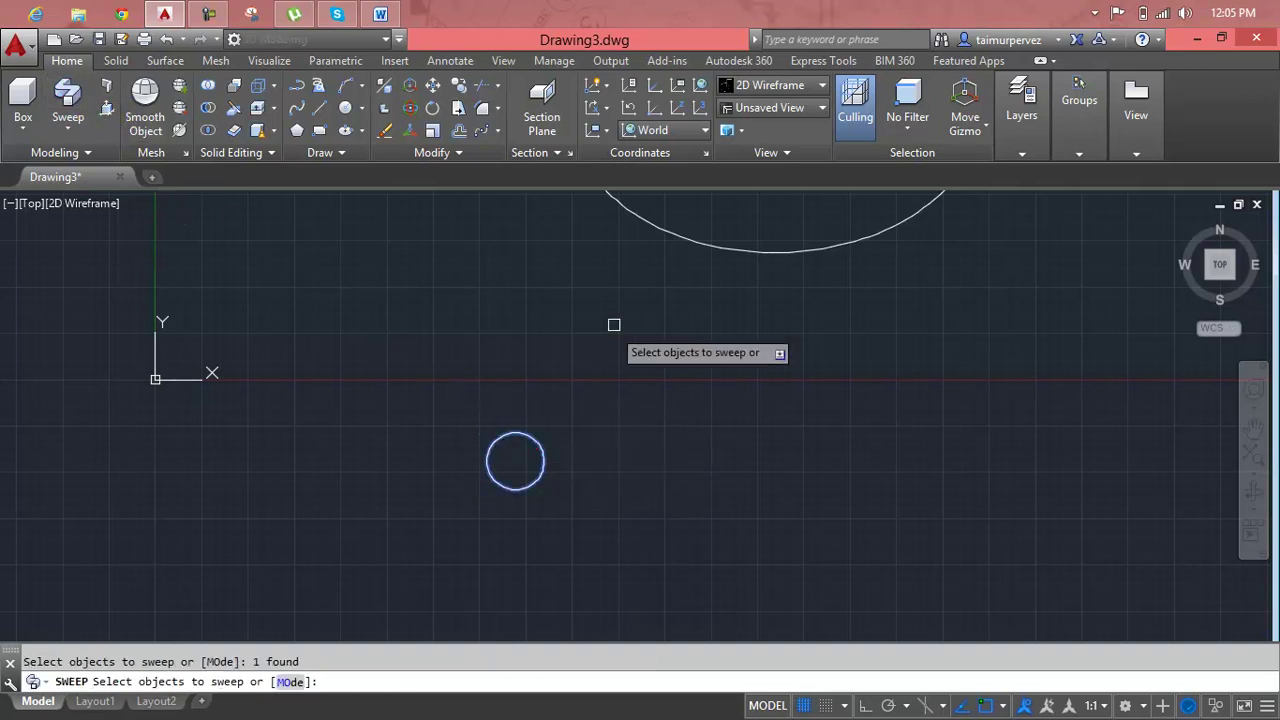
pyautogui.press('Return')
pyautogui.click(688, 237)
pyautogui.press('Return')
pyautogui.scroll(-5, 693, 276)
pyautogui.scroll(2, 700, 330)
pyautogui.press('Escape')
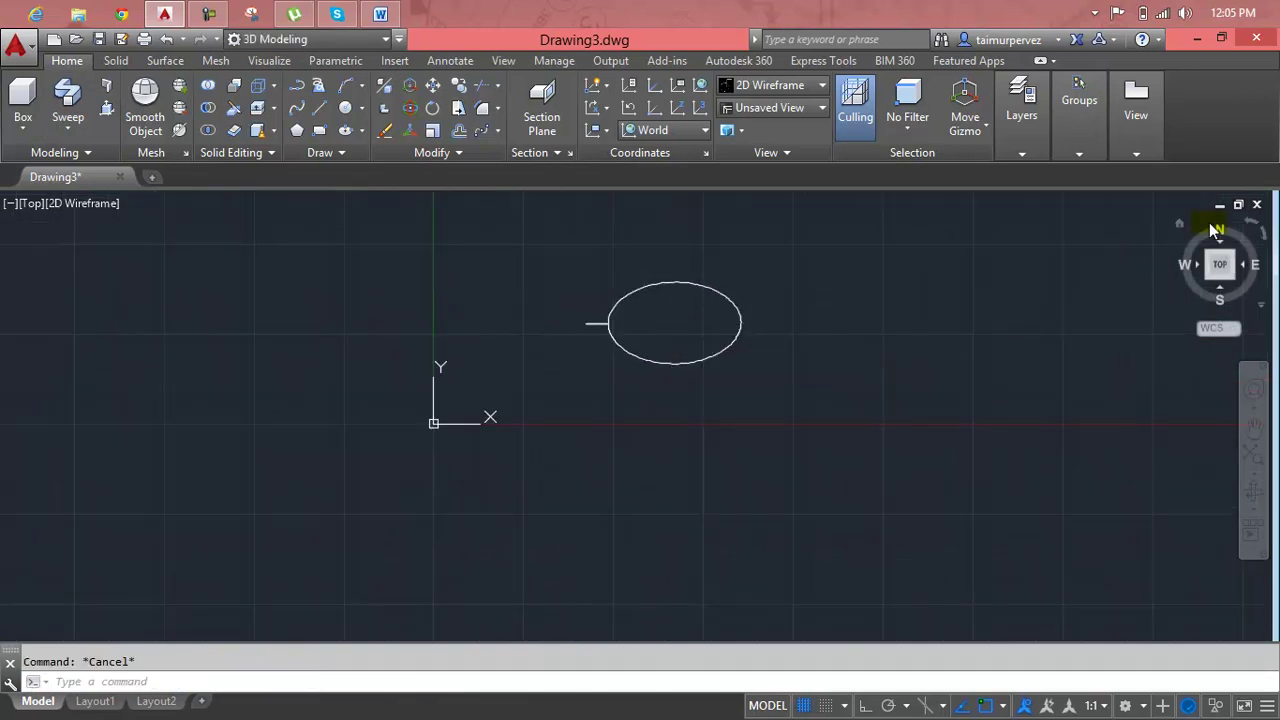
# Step: Show the ring in the default isometric view with Realistic visual style
pyautogui.click(1181, 224)
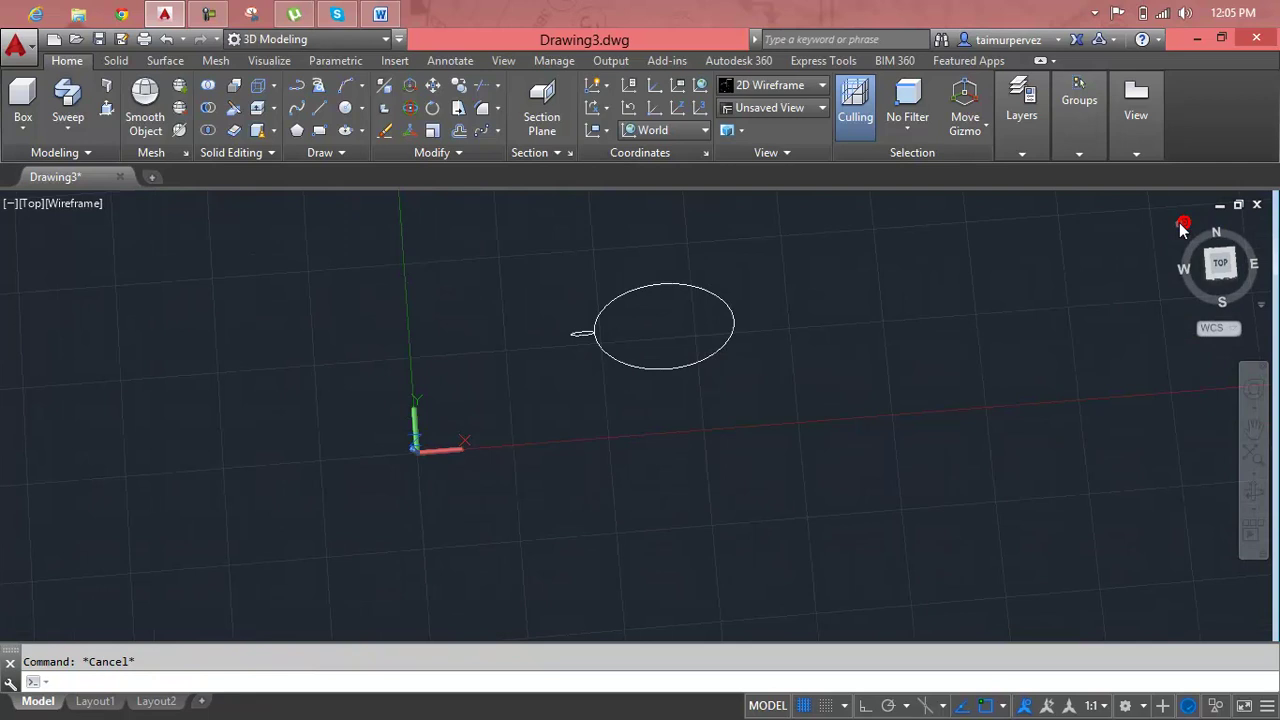
pyautogui.click(821, 85)
pyautogui.click(991, 125)
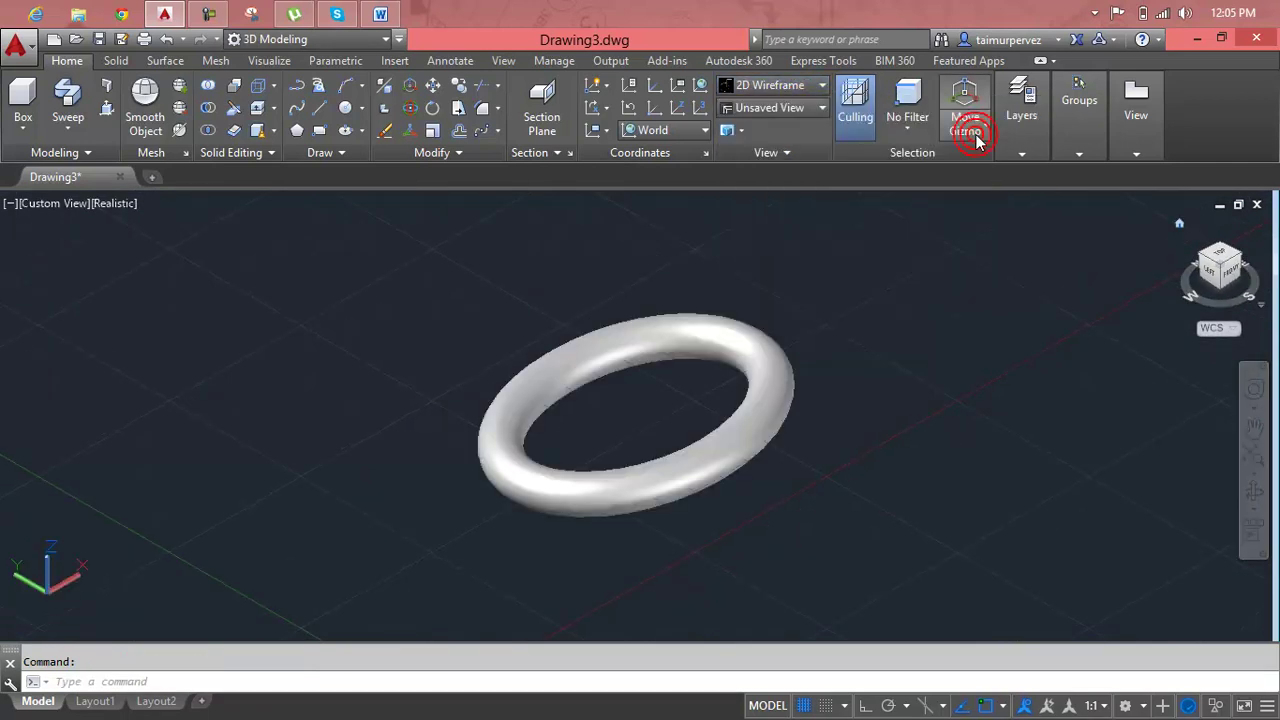
# Step: Pan and zoom to centre the torus in the view
pyautogui.scroll(-3, 670, 412)
pyautogui.moveTo(670, 413); pyautogui.dragTo(326, 443, button='middle')
pyautogui.scroll(2, 326, 443)
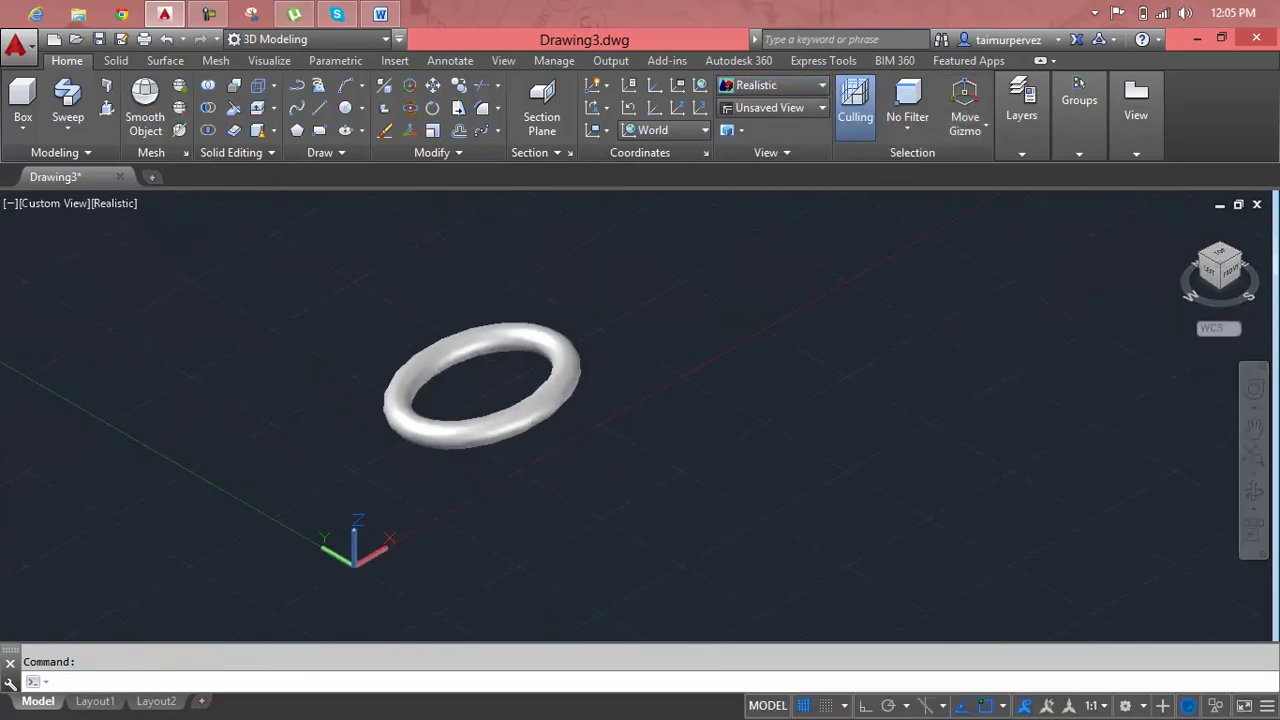
pyautogui.scroll(2, 326, 443)
pyautogui.moveTo(470, 400); pyautogui.dragTo(415, 422, button='middle')
pyautogui.press('Escape')
pyautogui.scroll(-3, 415, 422)
pyautogui.scroll(-2, 415, 422)
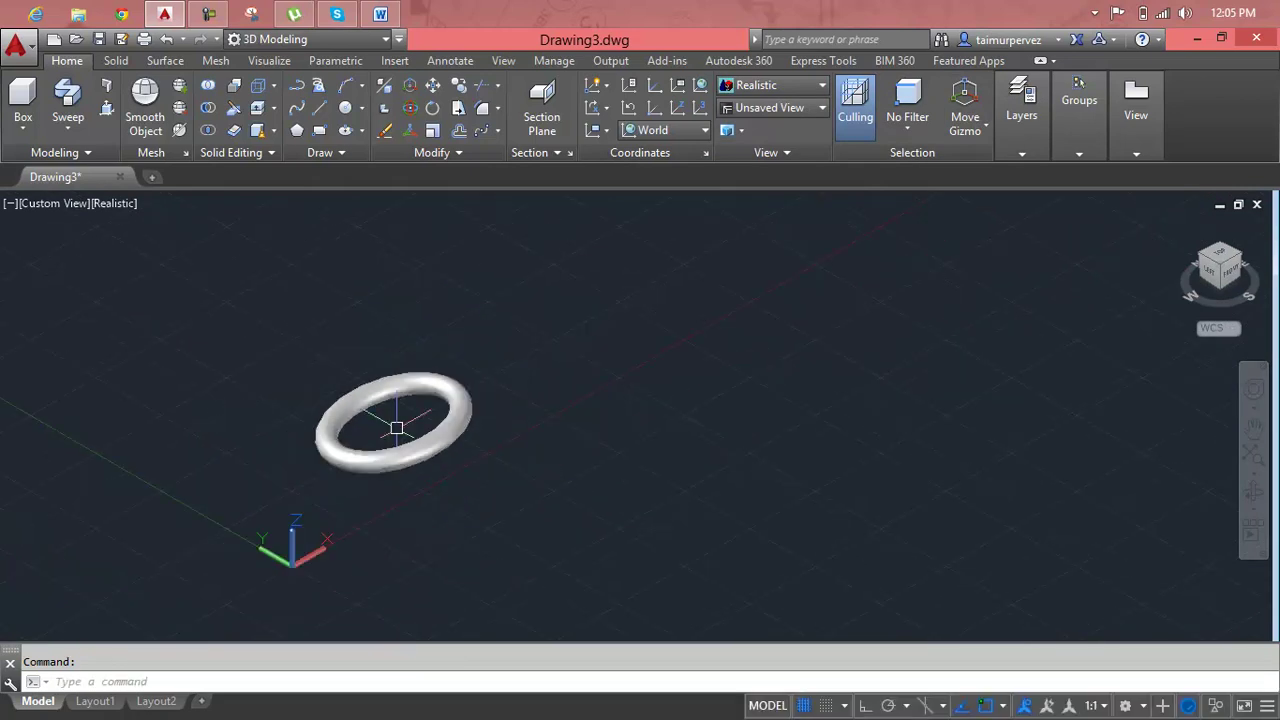
pyautogui.click(465, 405)
pyautogui.press('Escape')
# Step: Copy the torus ring to a point a short way along the red axis
pyautogui.click(465, 405)
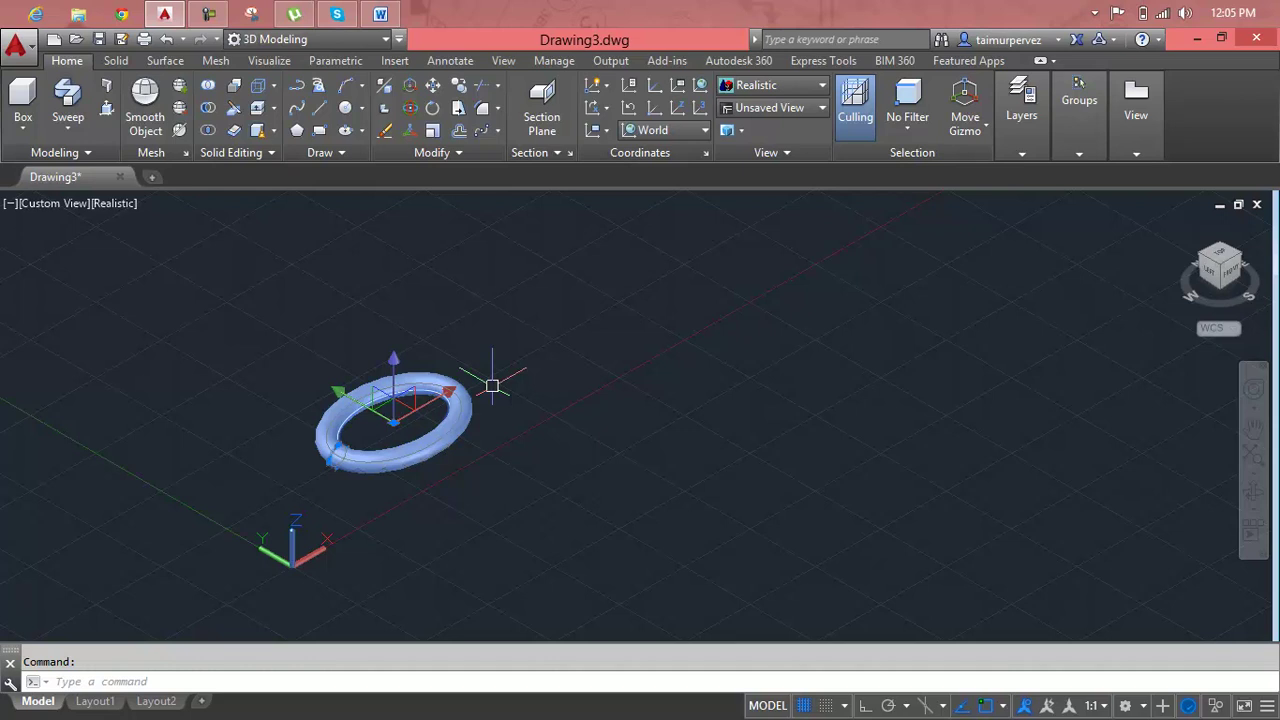
pyautogui.press('Escape')
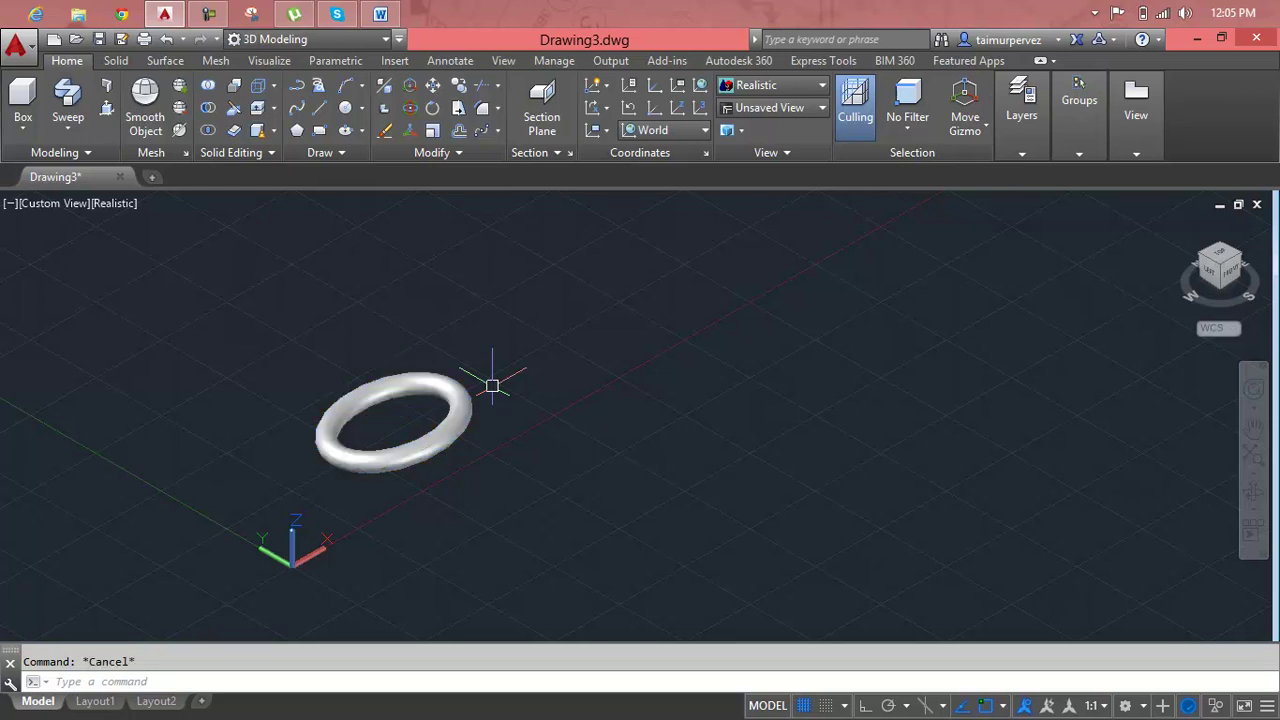
pyautogui.write('c')
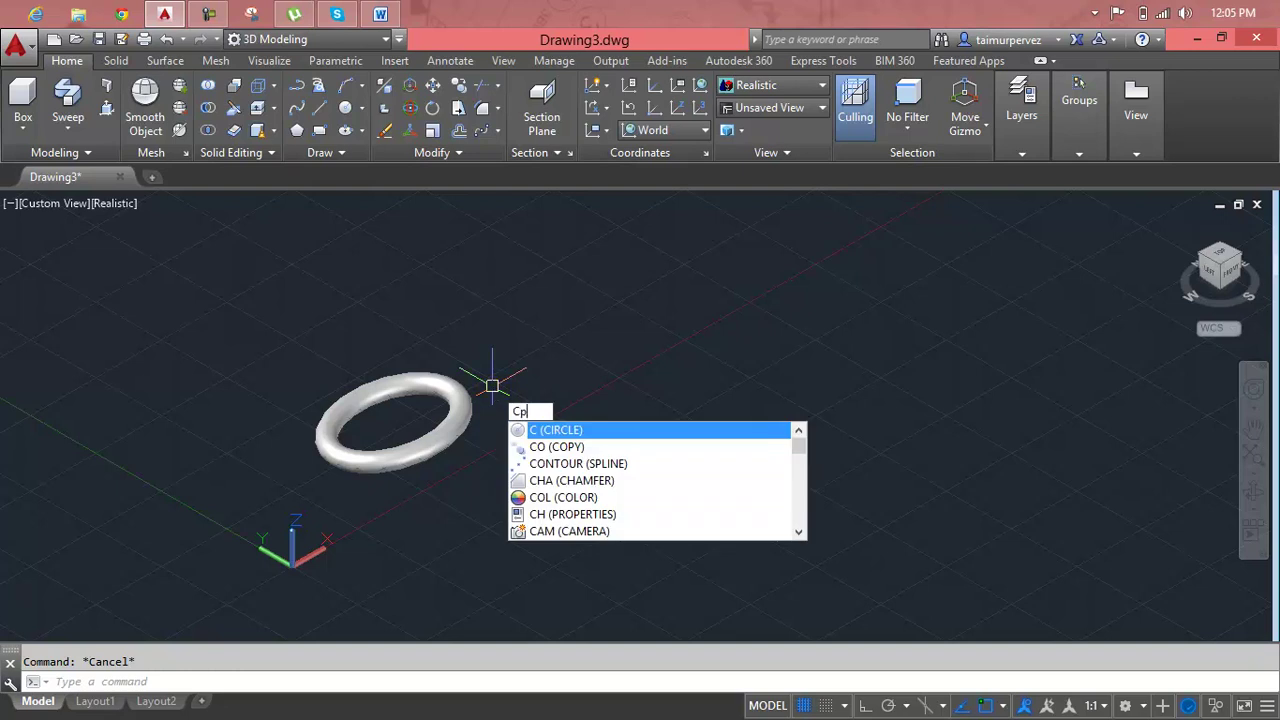
pyautogui.press('Return')
pyautogui.click(462, 410)
pyautogui.press('Return')
pyautogui.click(465, 403)
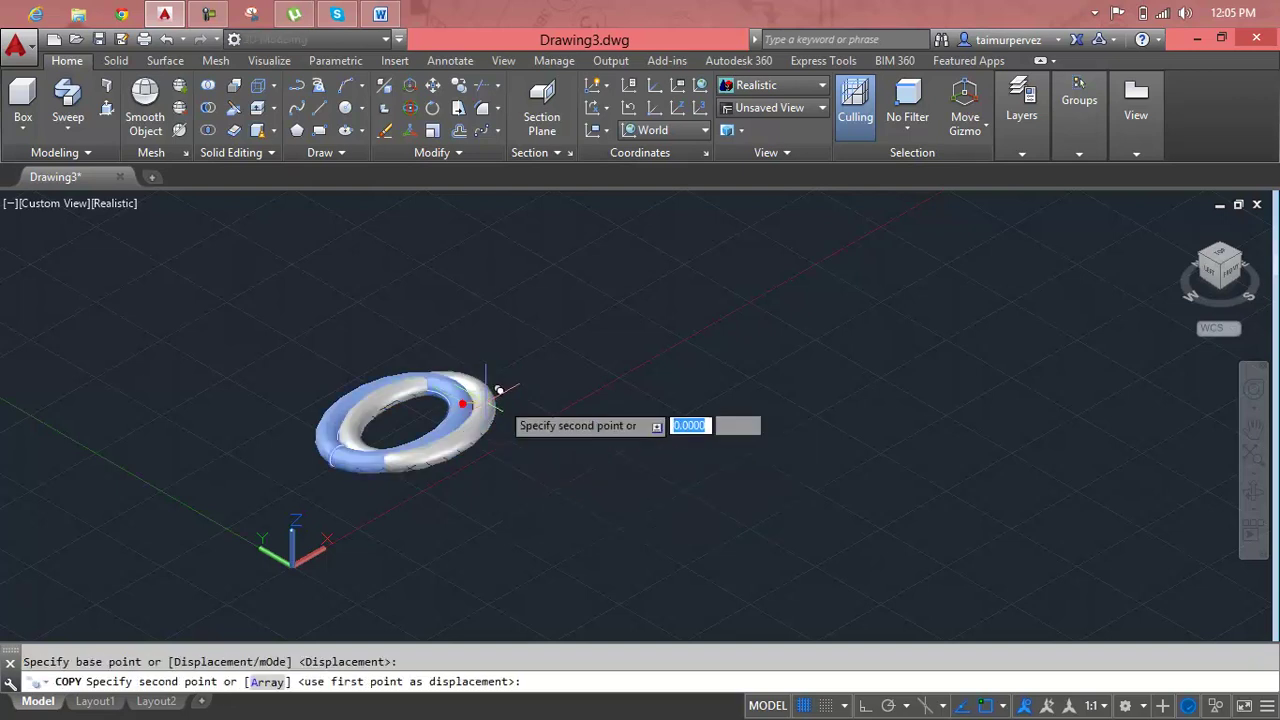
pyautogui.click(673, 354)
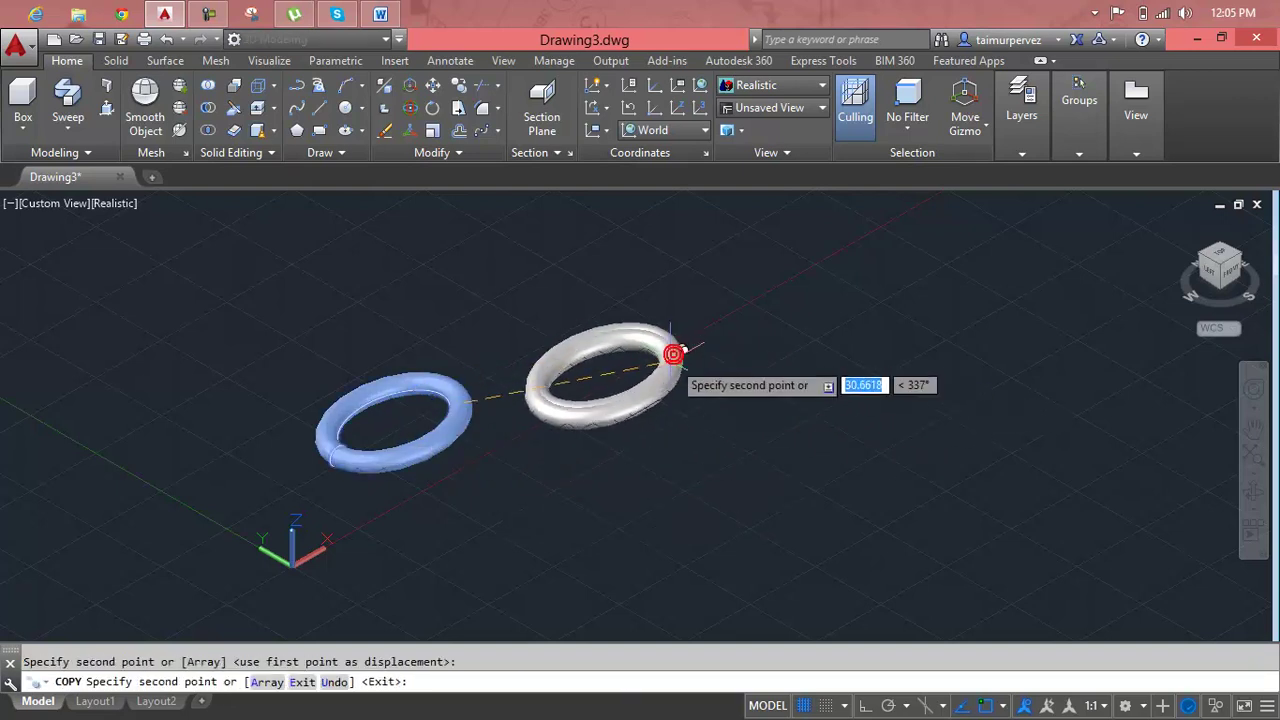
pyautogui.press('Escape')
pyautogui.write('ro')
pyautogui.press('Return')
# Step: Start a flat rotation of the copied ring, then abandon it
pyautogui.click(660, 376)
pyautogui.press('Return')
pyautogui.click(576, 468)
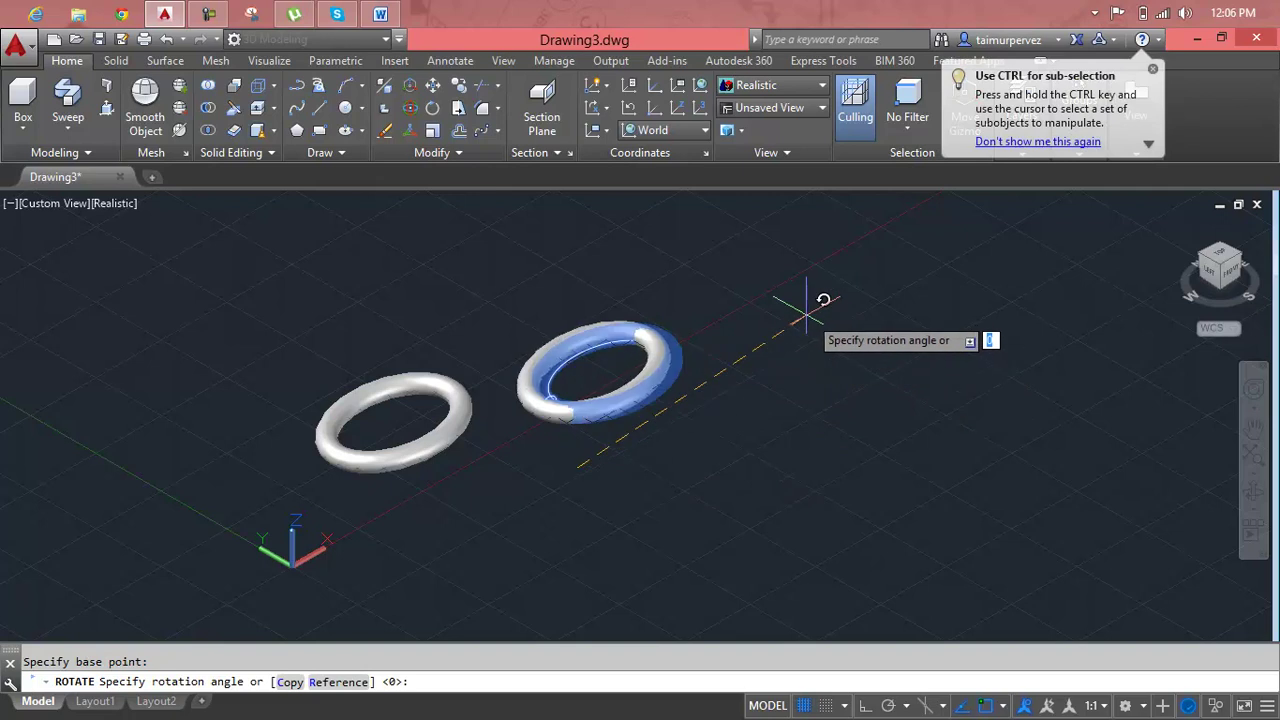
pyautogui.press('Escape')
# Step: Rotate the copied ring 90° about an X-direction axis with Ortho on
pyautogui.write('r')
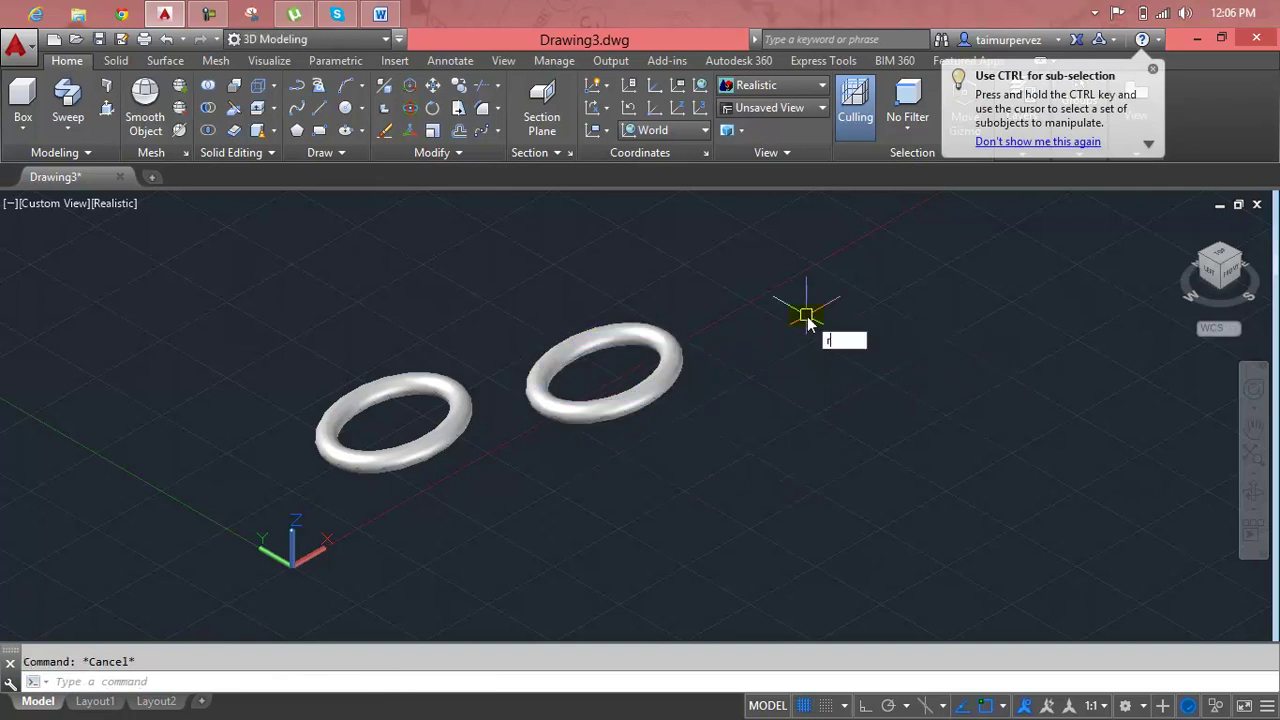
pyautogui.write('o')
pyautogui.press('Return')
pyautogui.click(663, 387)
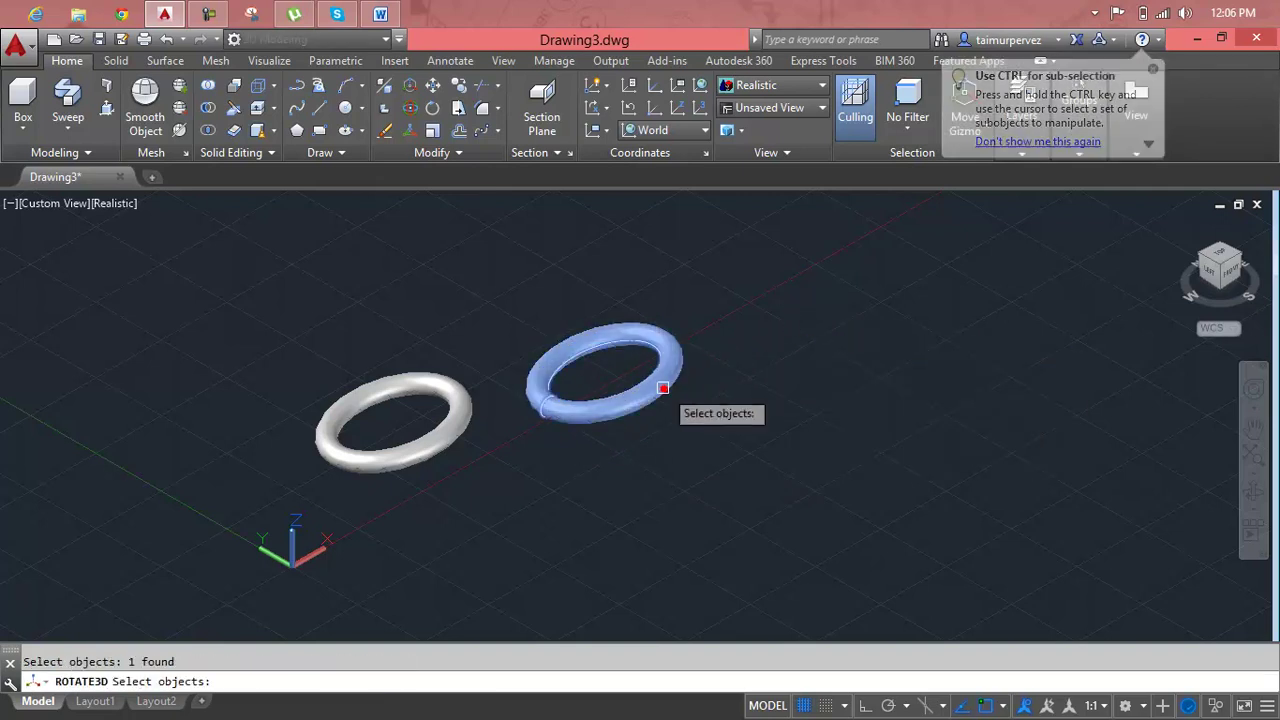
pyautogui.press('Return')
pyautogui.click(568, 488)
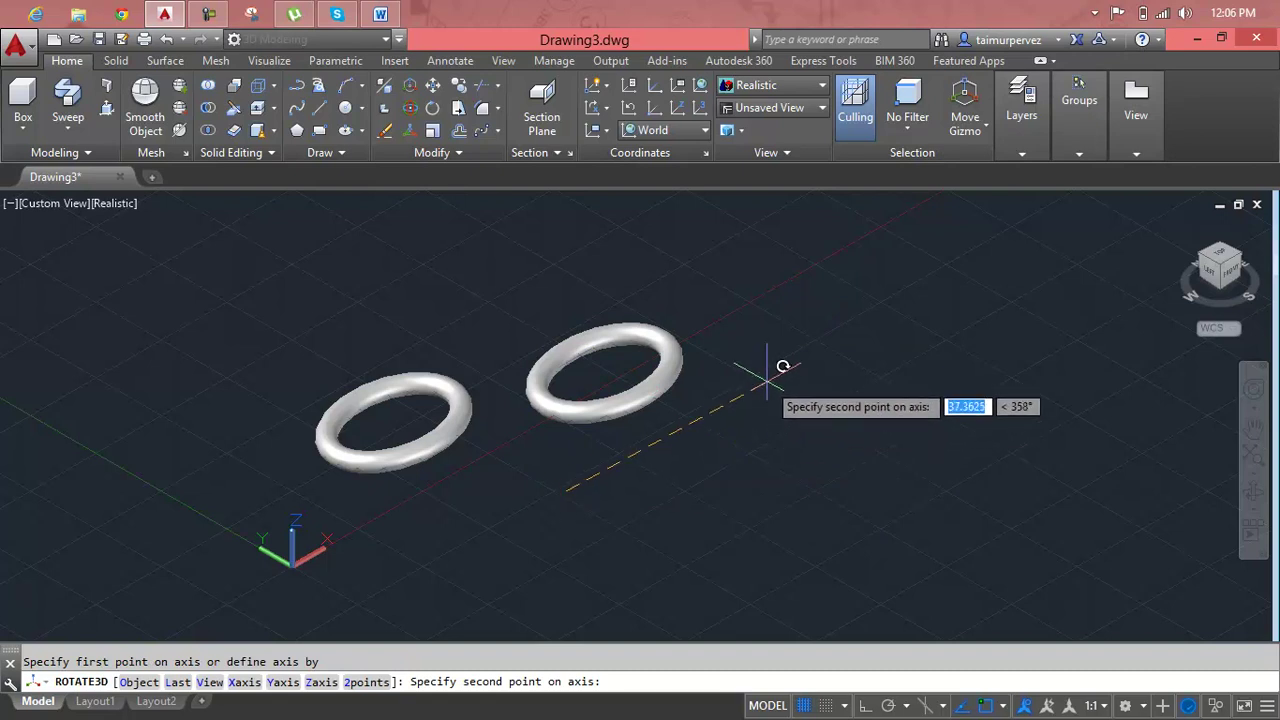
pyautogui.press('F8')
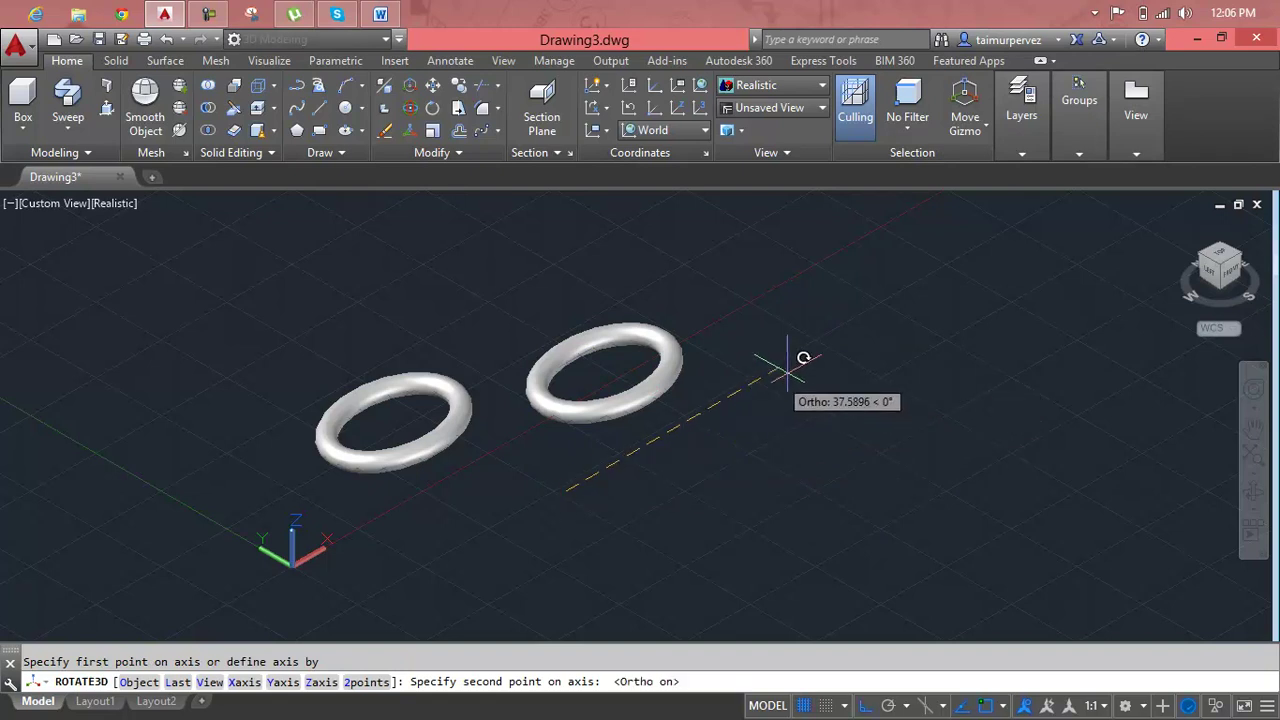
pyautogui.click(825, 352)
pyautogui.write('90')
pyautogui.press('Return')
pyautogui.moveTo(777, 349); pyautogui.dragTo(689, 371, button='middle')
pyautogui.scroll(2, 672, 367)
# Step: Move the upright ring through the flat ring with Ortho off so they interlock
pyautogui.write('m')
pyautogui.press('Return')
pyautogui.click(671, 366)
pyautogui.press('Return')
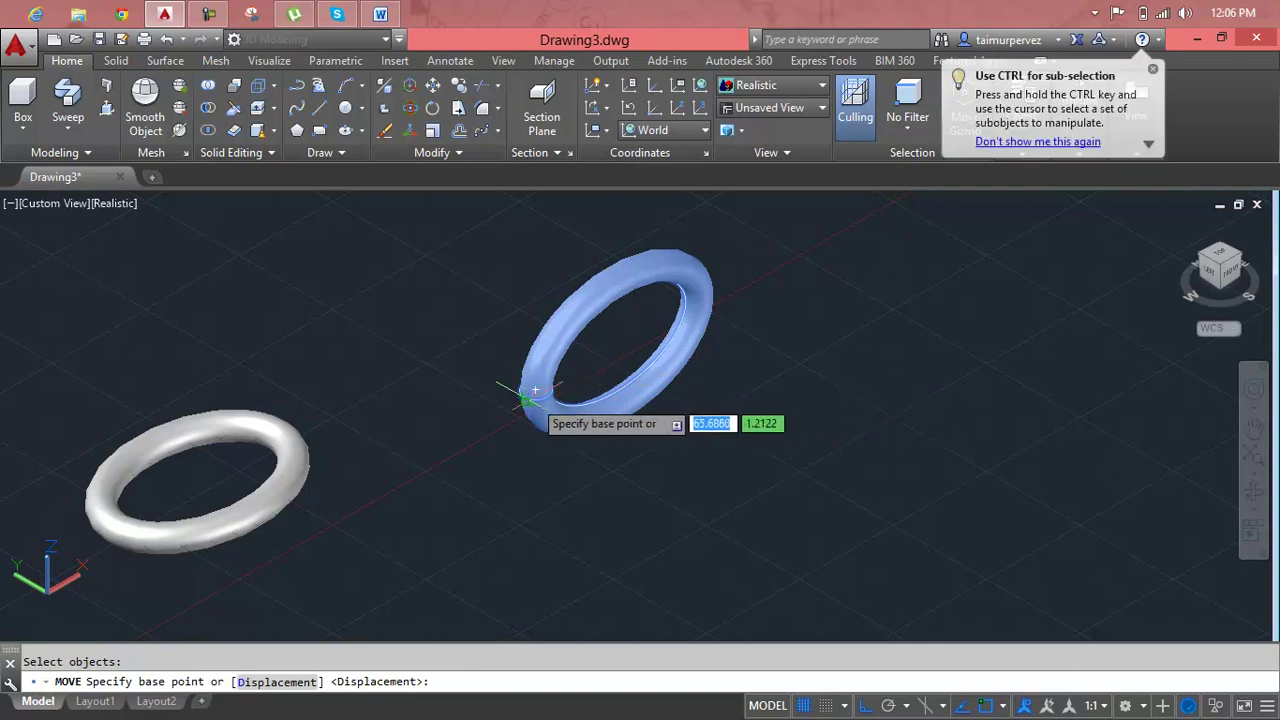
pyautogui.click(530, 392)
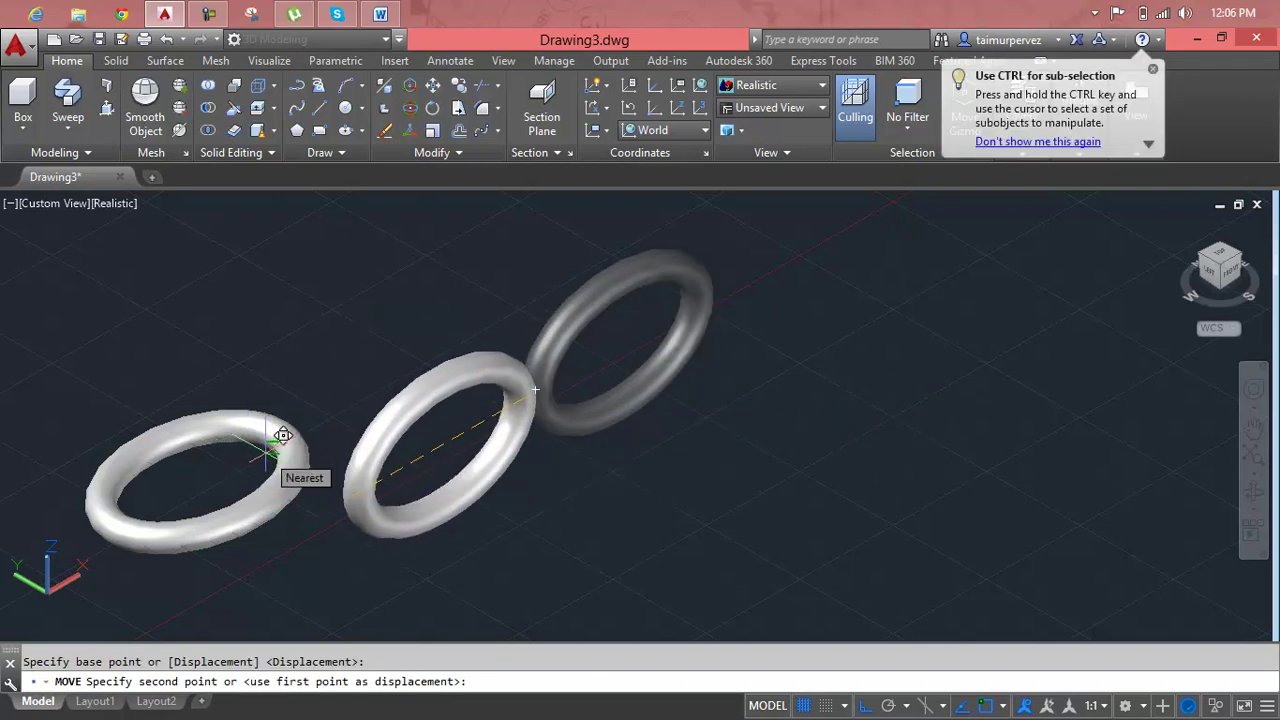
pyautogui.press('F8')
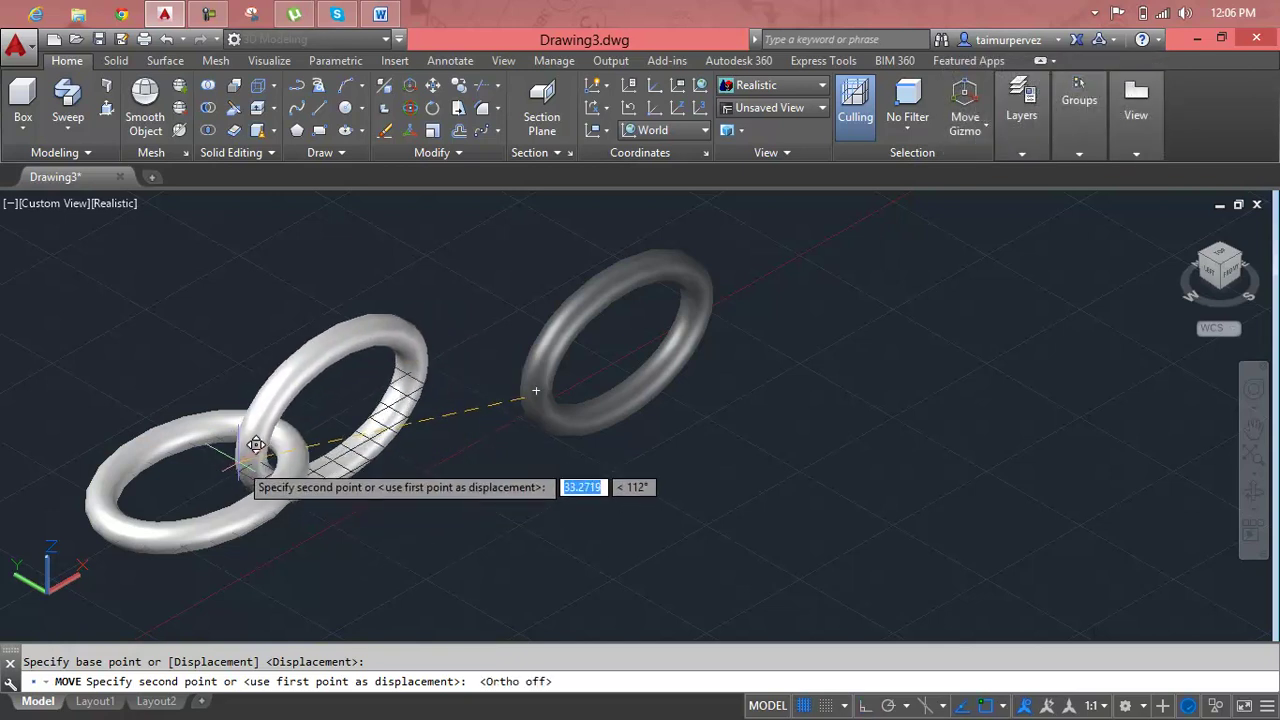
pyautogui.click(259, 443)
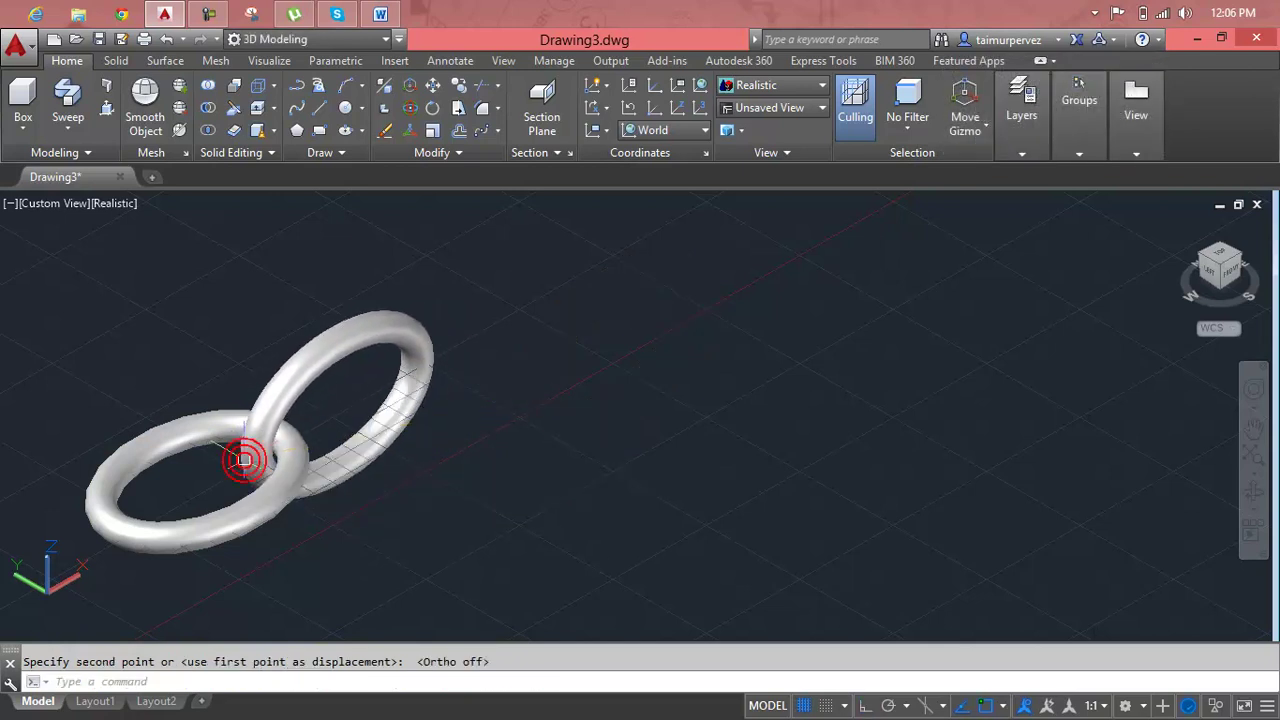
pyautogui.scroll(-2, 374, 410)
pyautogui.scroll(-2, 376, 435)
pyautogui.press('Escape')
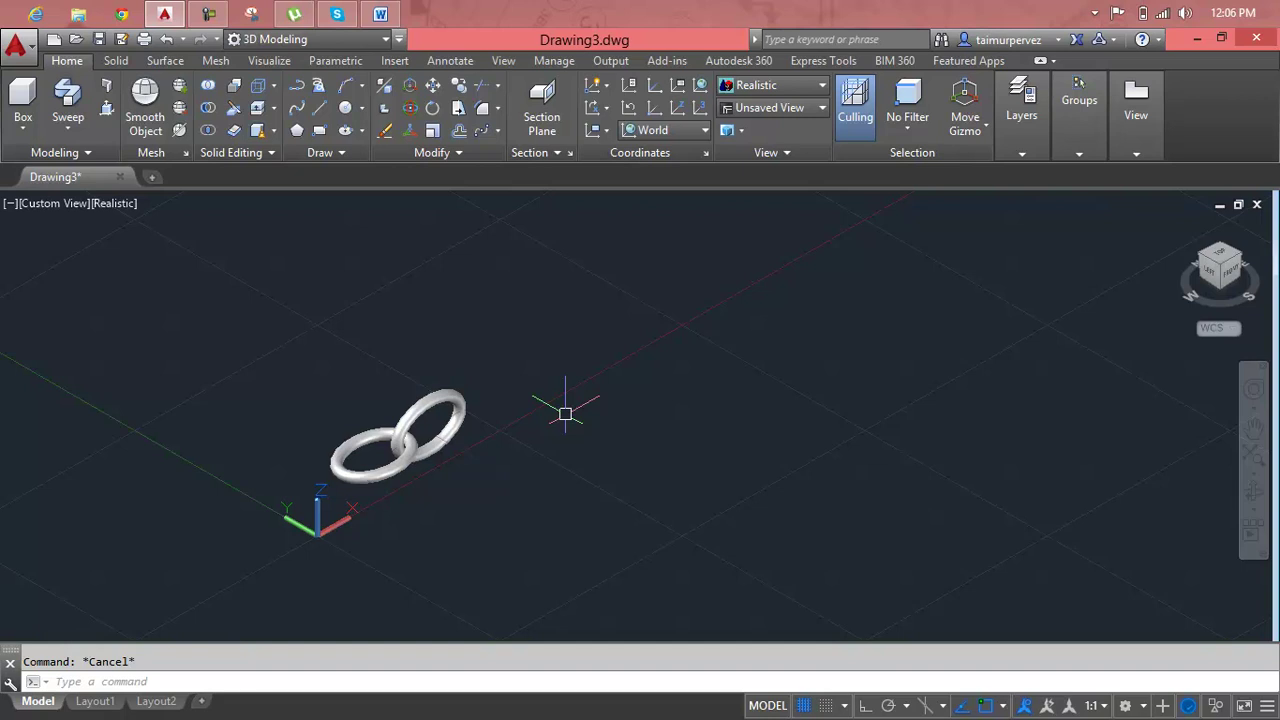
# Step: Turn the drawing grid off with F7
pyautogui.press('F7')
pyautogui.scroll(3, 441, 407)
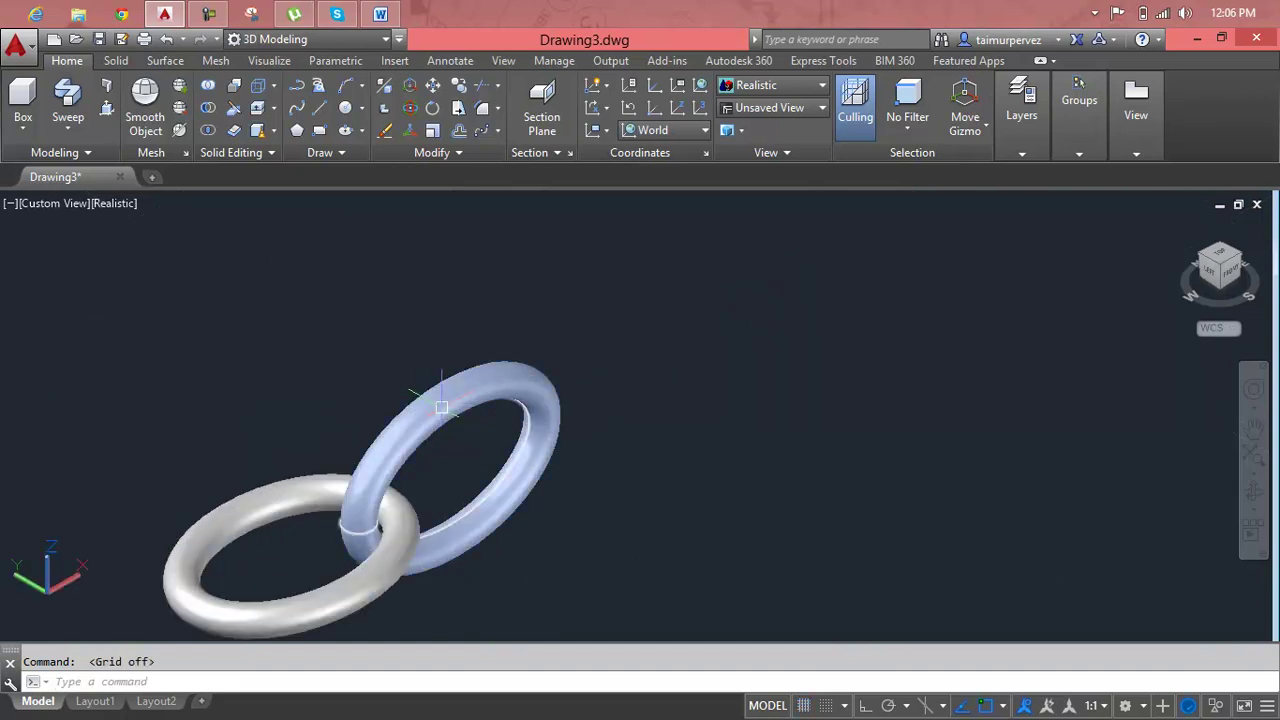
pyautogui.scroll(-2, 441, 407)
# Step: Window-select both linked rings and copy the pair twice to extend the chain diagonally
pyautogui.click(443, 405)
pyautogui.press('Escape')
pyautogui.click(558, 372)
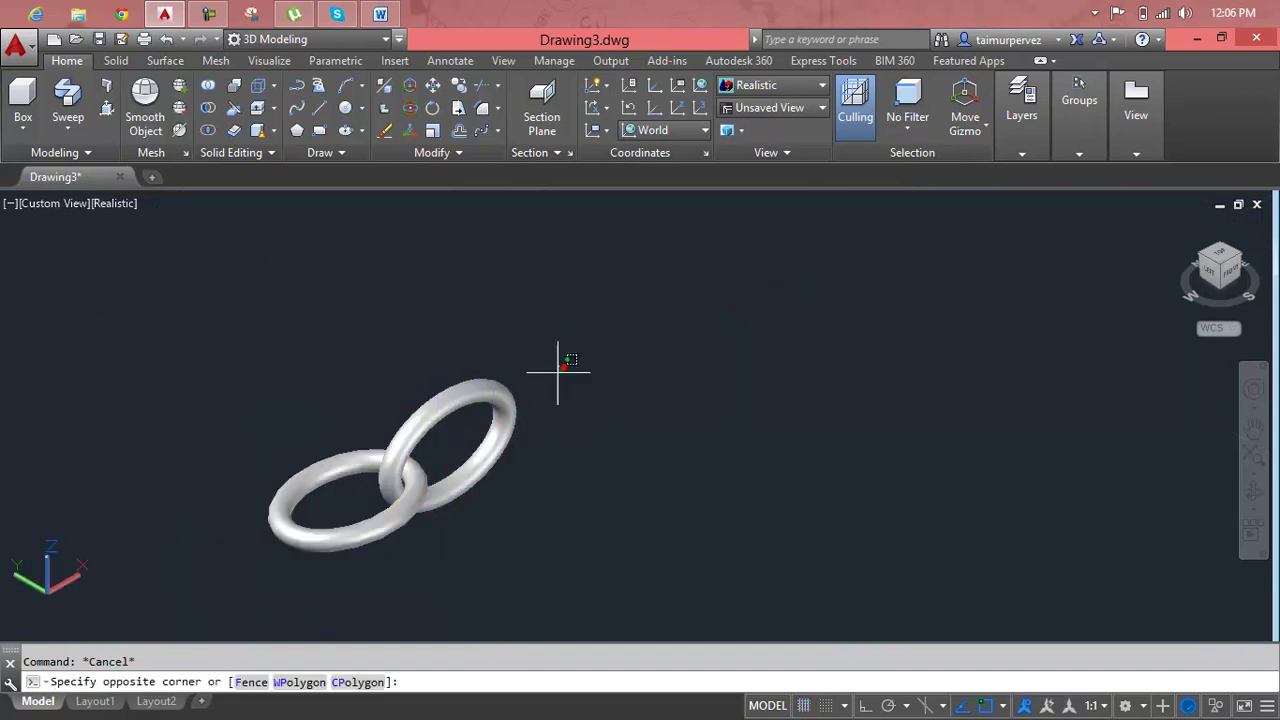
pyautogui.click(322, 563)
pyautogui.write('c')
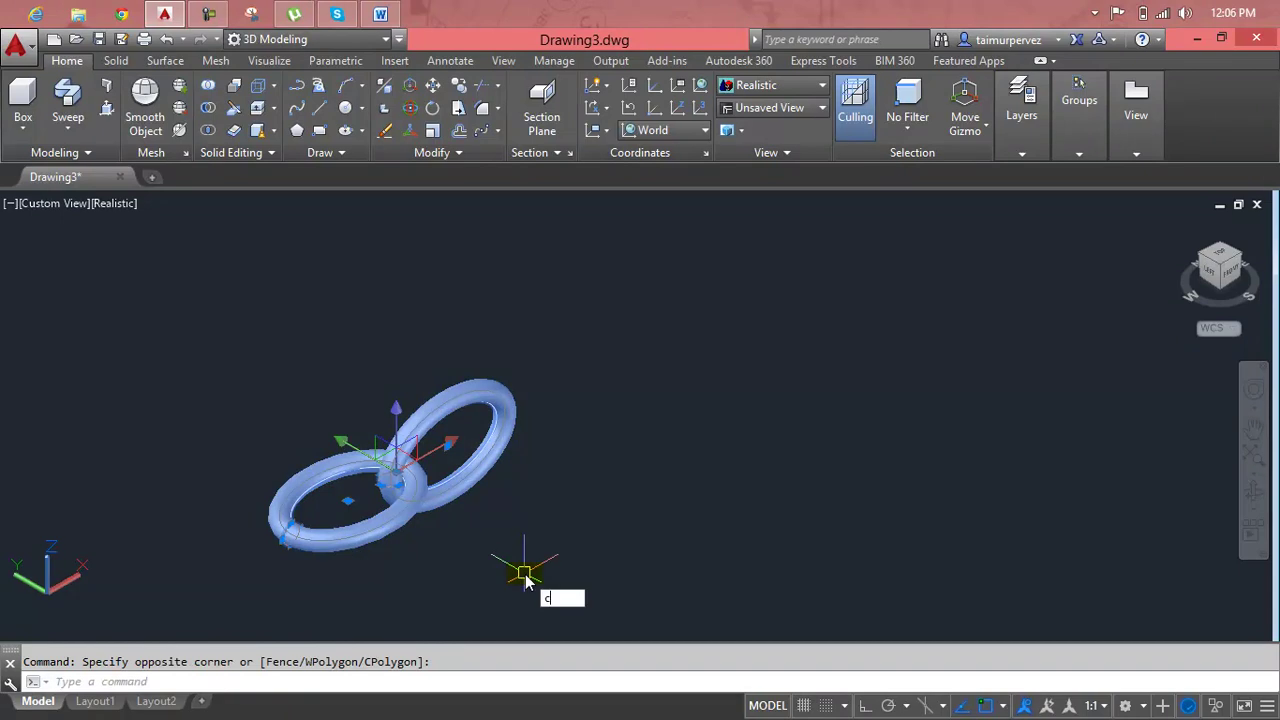
pyautogui.write('p')
pyautogui.press('Return')
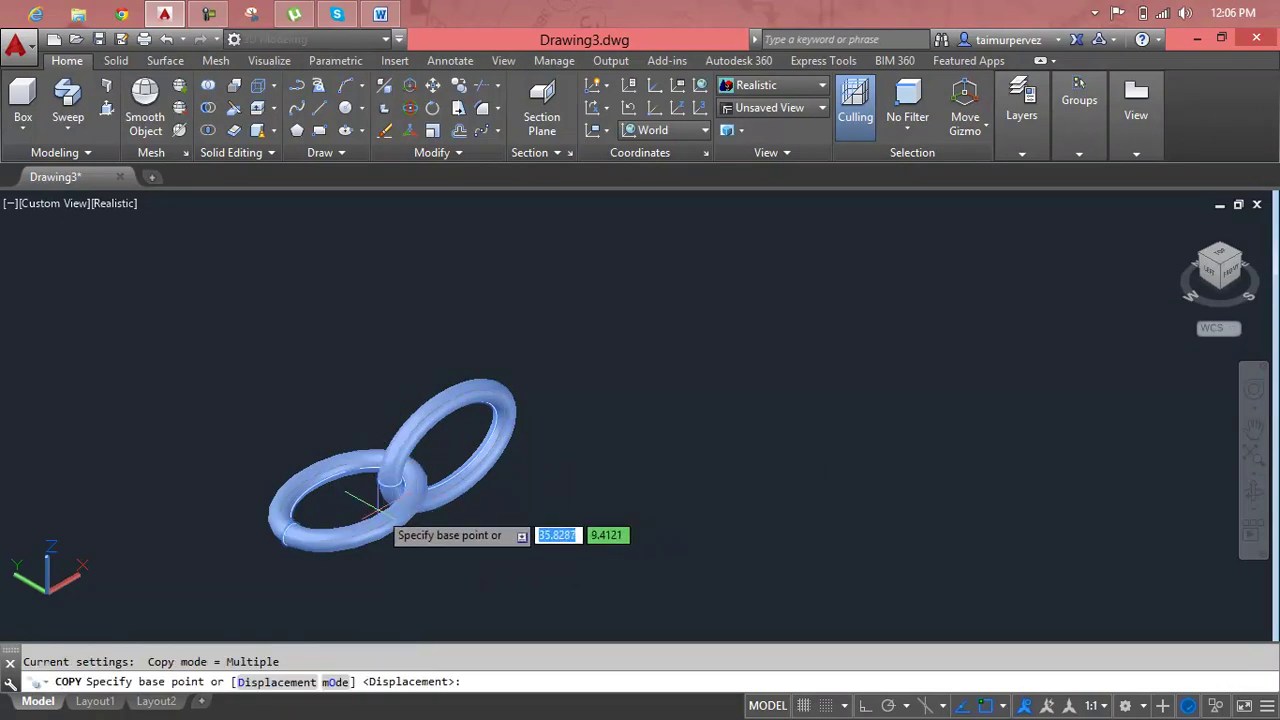
pyautogui.click(289, 530)
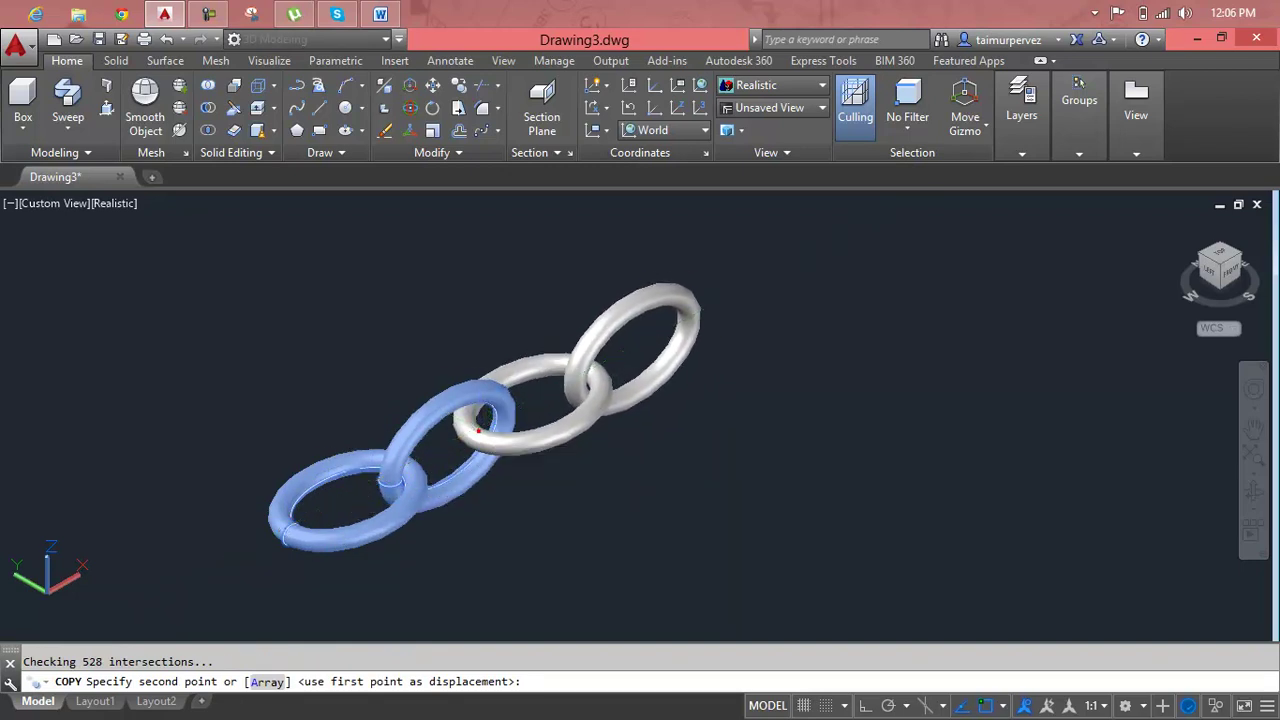
pyautogui.click(489, 418)
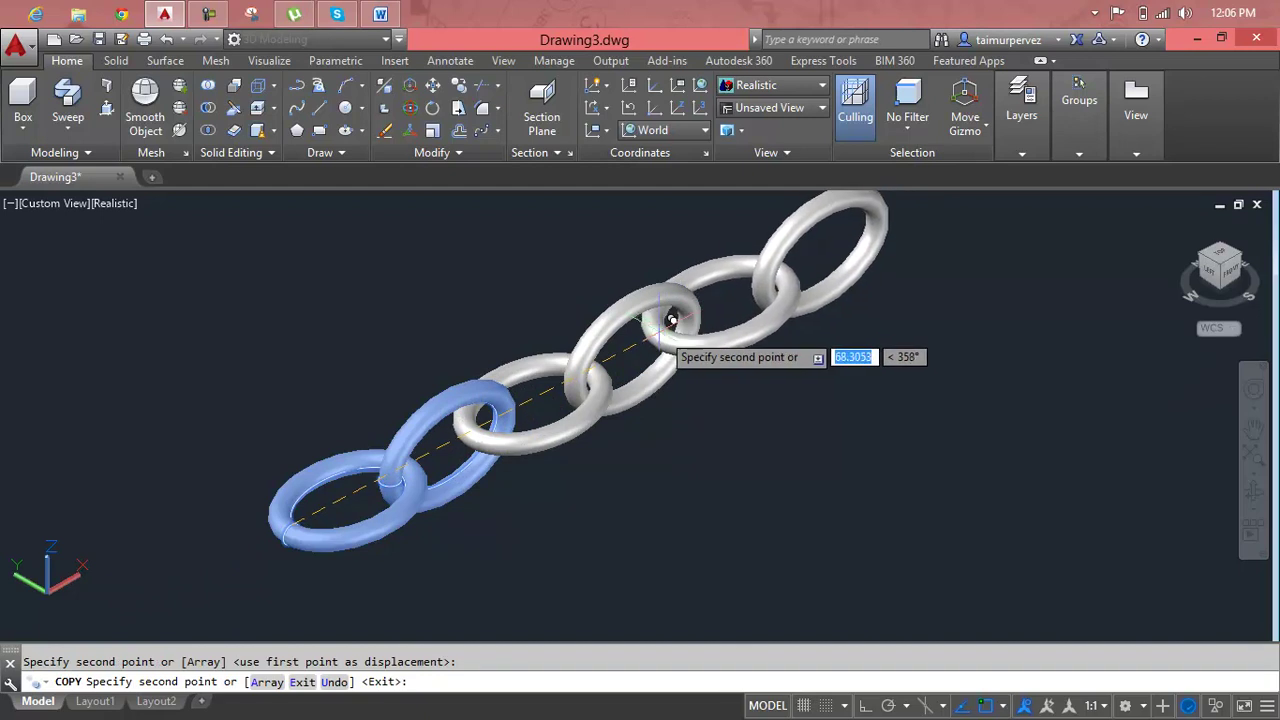
pyautogui.click(666, 340)
# Step: Add two more copies of the ring pair at the chain's far end
pyautogui.scroll(-3, 668, 352)
pyautogui.moveTo(668, 352); pyautogui.dragTo(520, 515, button='middle')
pyautogui.scroll(1, 515, 525)
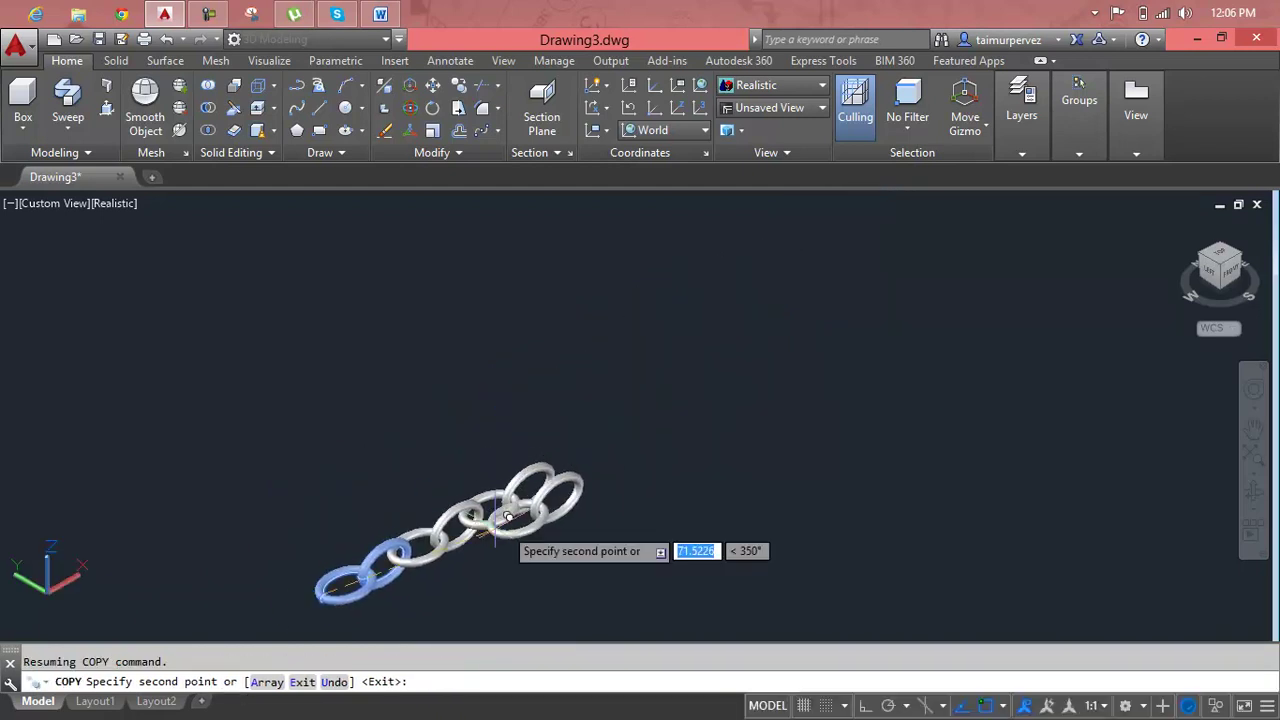
pyautogui.scroll(2, 535, 500)
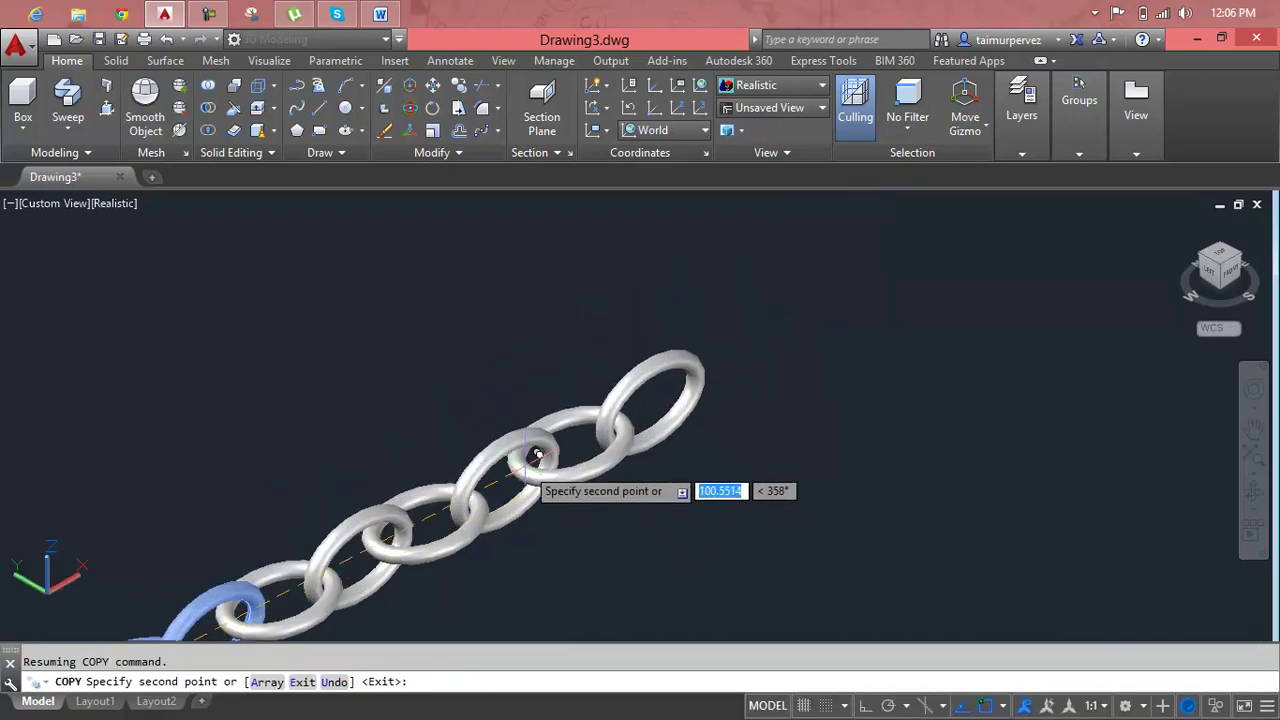
pyautogui.click(545, 458)
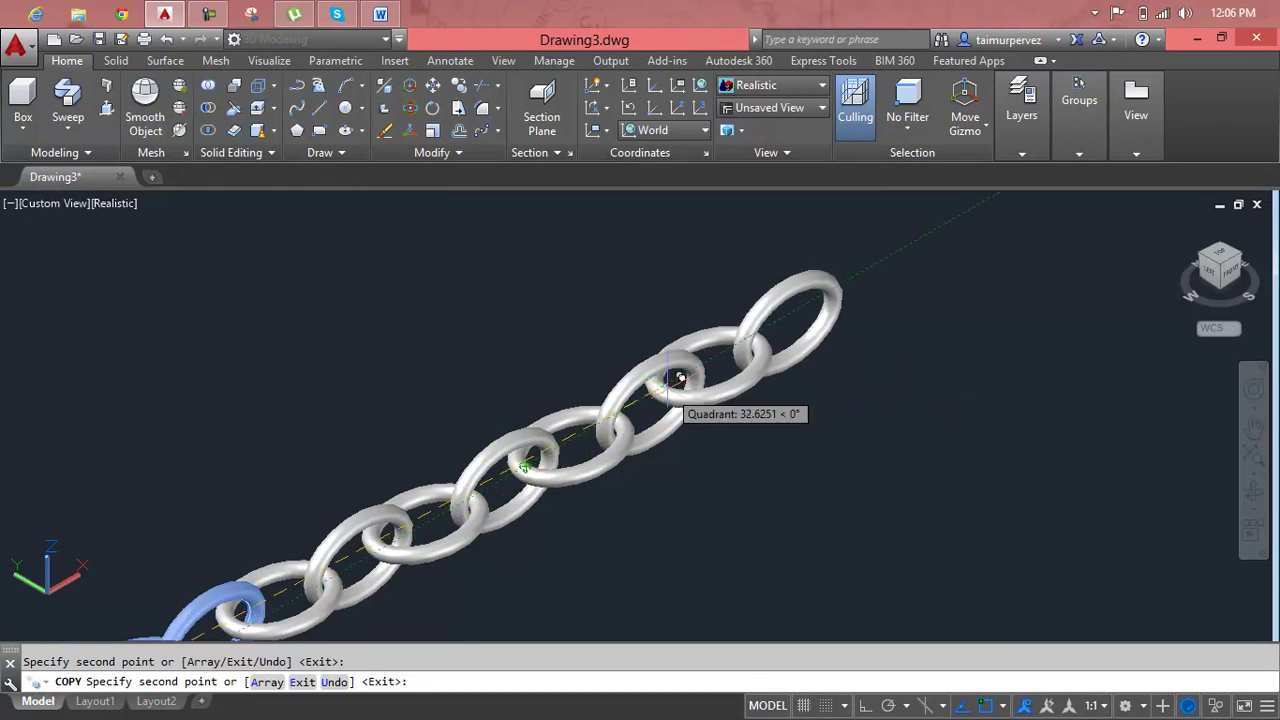
pyautogui.scroll(-3, 700, 443)
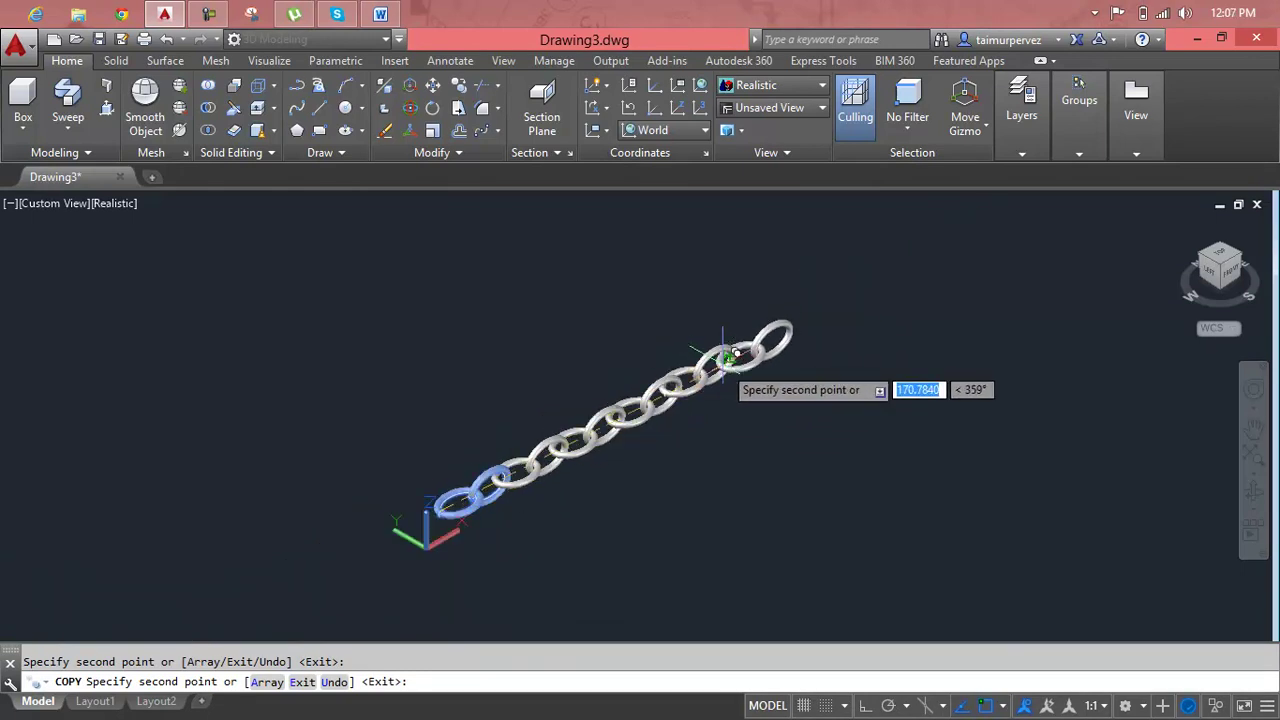
pyautogui.click(720, 366)
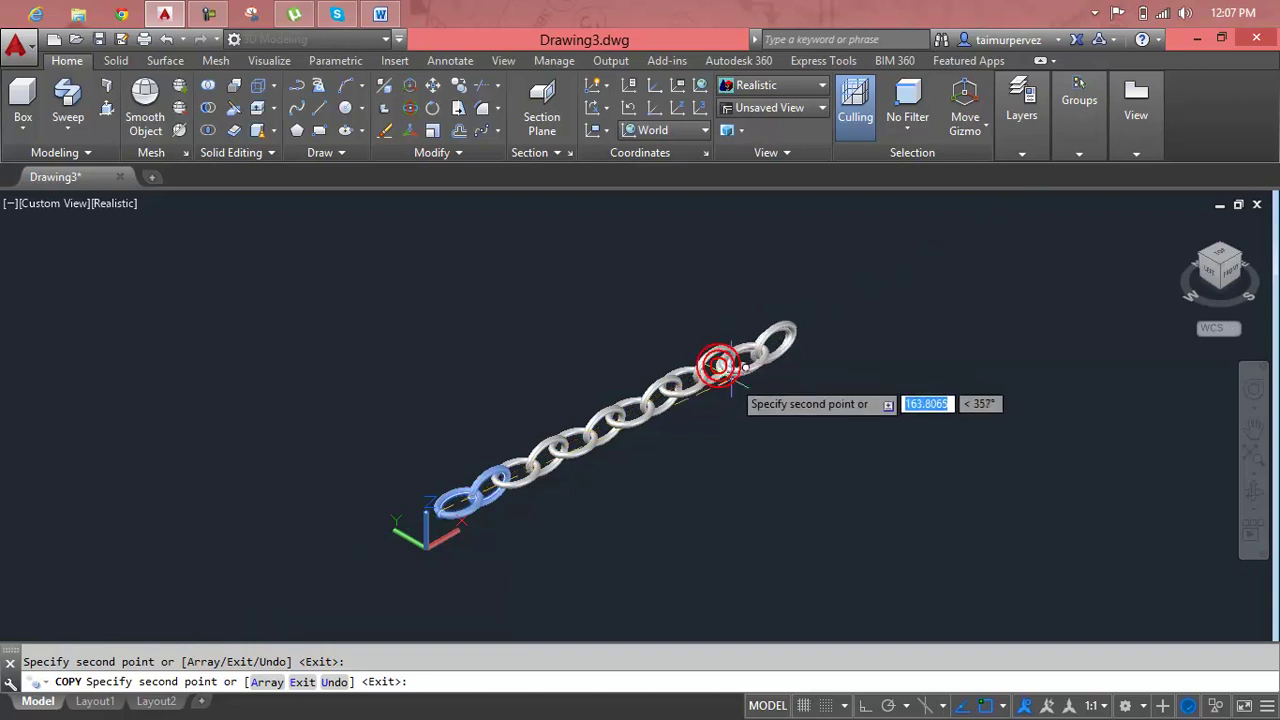
pyautogui.press('Escape')
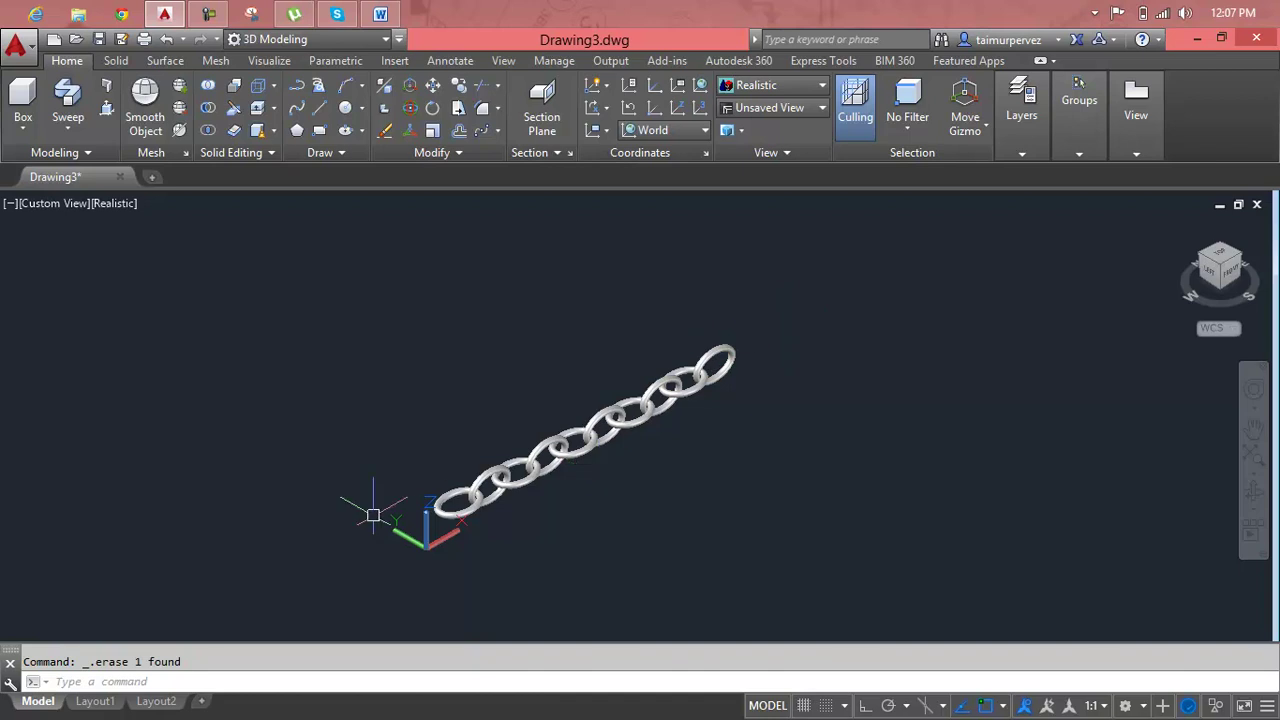
# Step: Zoom and pan so the chain sits at lower left with open space on the right
pyautogui.scroll(2, 698, 397)
pyautogui.scroll(3, 698, 397)
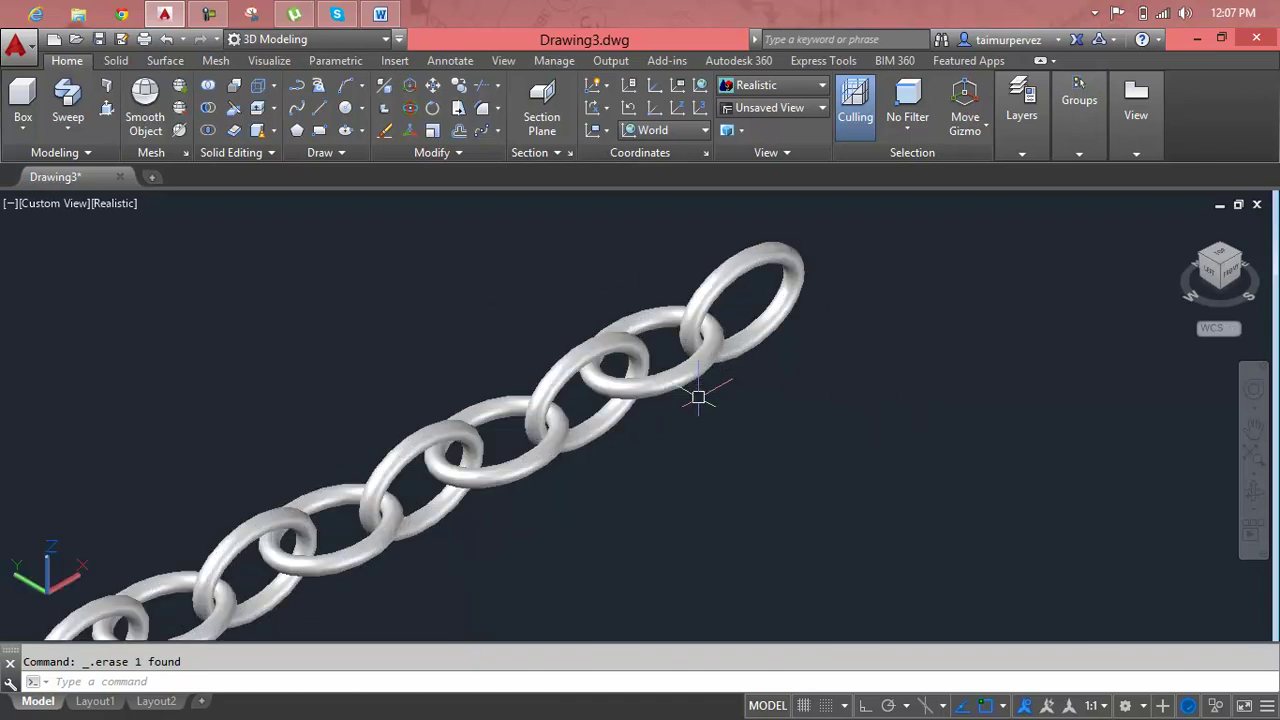
pyautogui.scroll(-2, 698, 397)
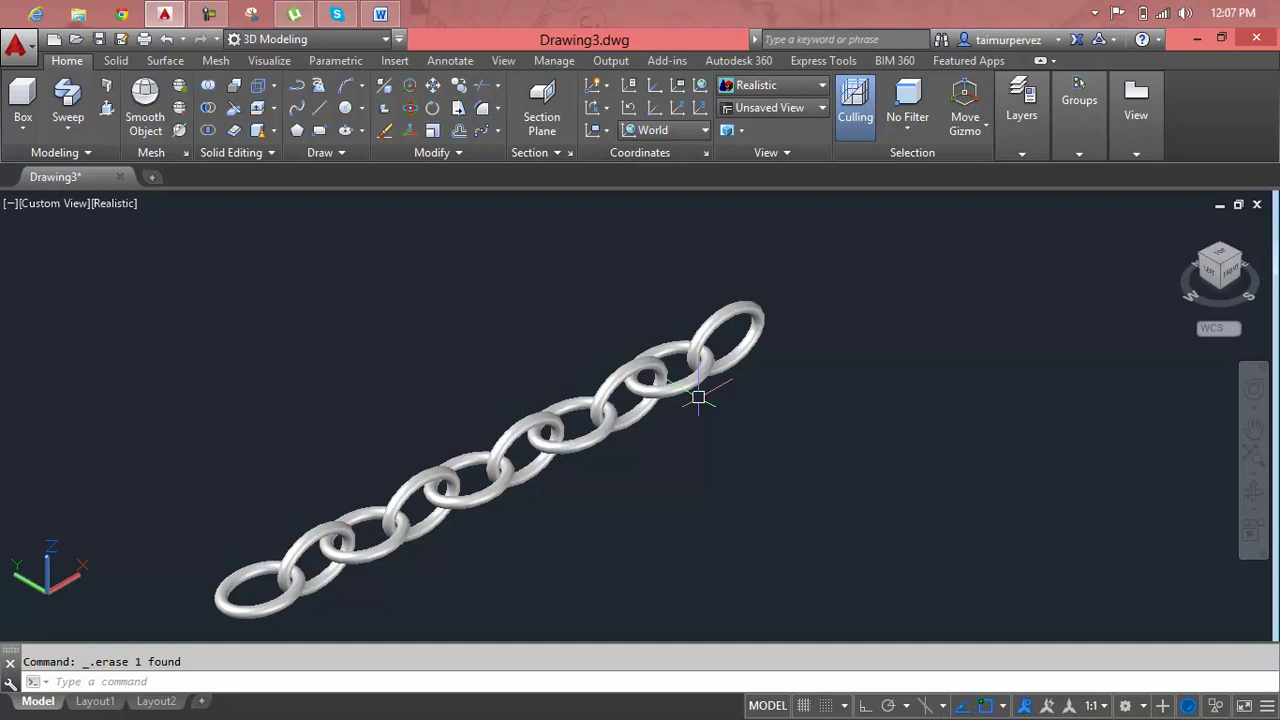
pyautogui.scroll(-1, 698, 397)
pyautogui.scroll(1, 698, 397)
pyautogui.scroll(1, 698, 397)
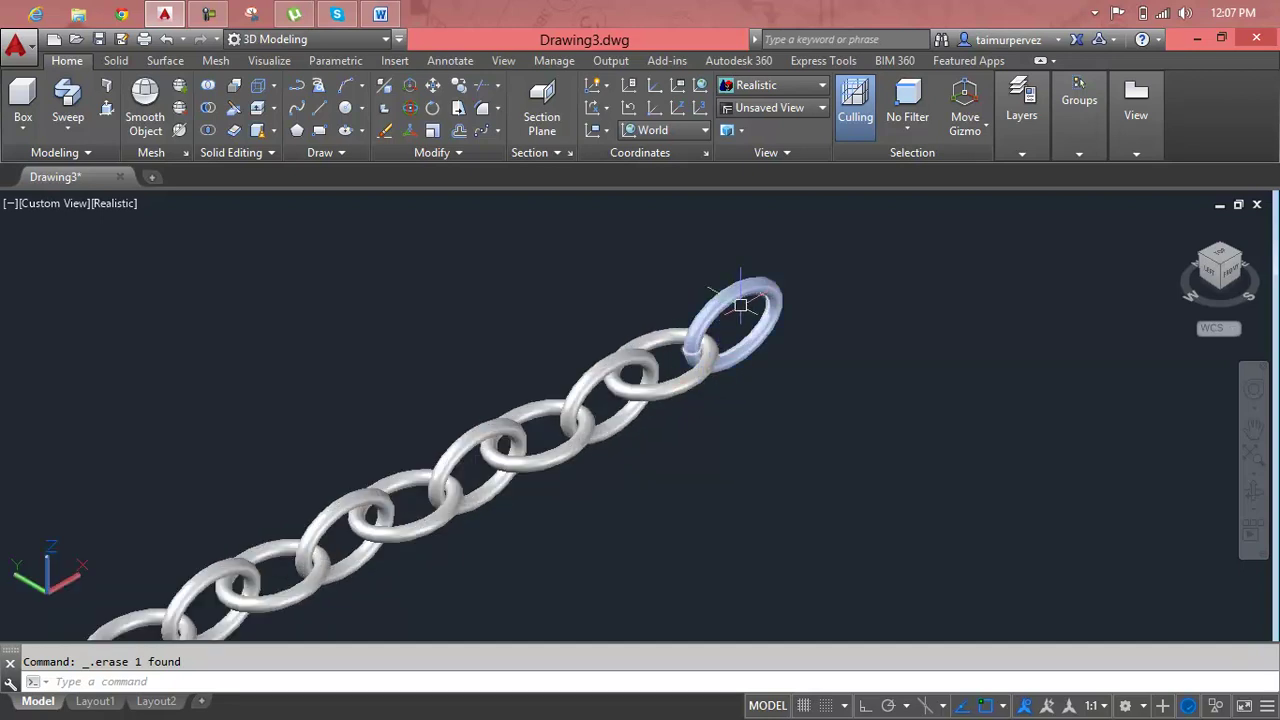
pyautogui.scroll(-3, 751, 386)
pyautogui.scroll(-2, 751, 386)
pyautogui.moveTo(751, 386); pyautogui.dragTo(262, 456, button='middle')
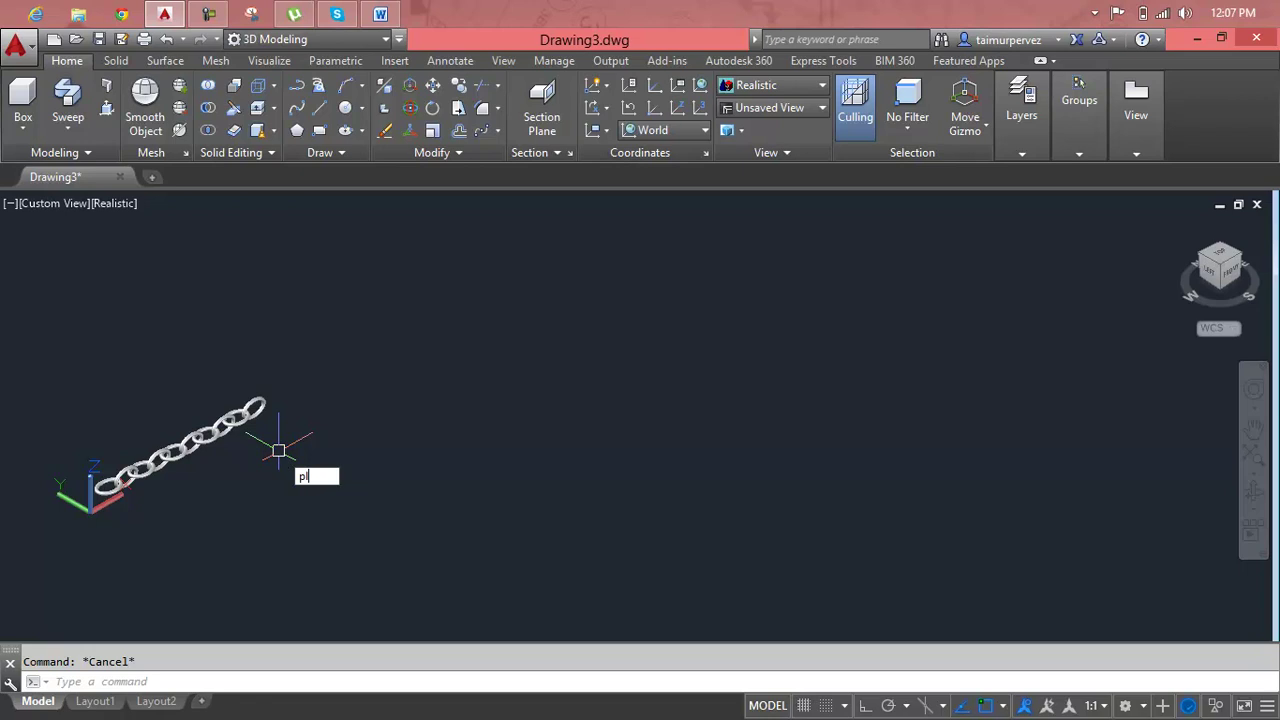
# Step: Start a polyline and then an arc left of the chain, cancelling both attempts
pyautogui.press('Return')
pyautogui.click(445, 461)
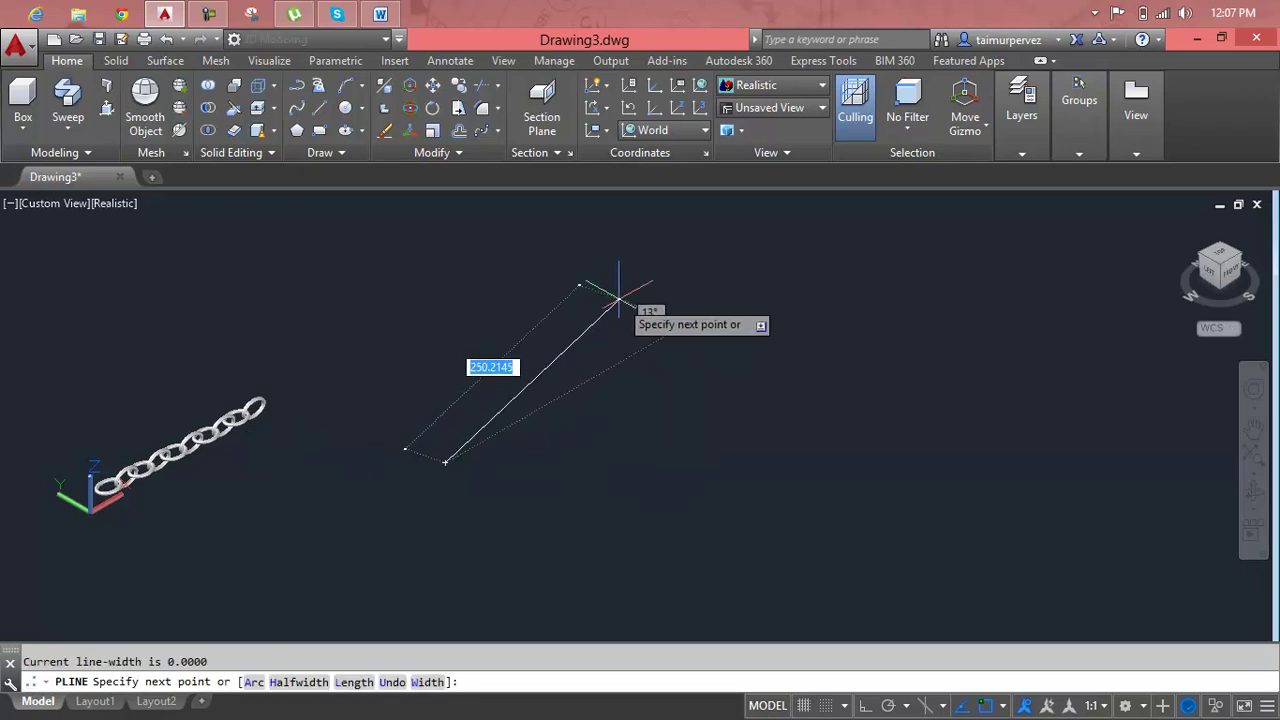
pyautogui.press('Escape')
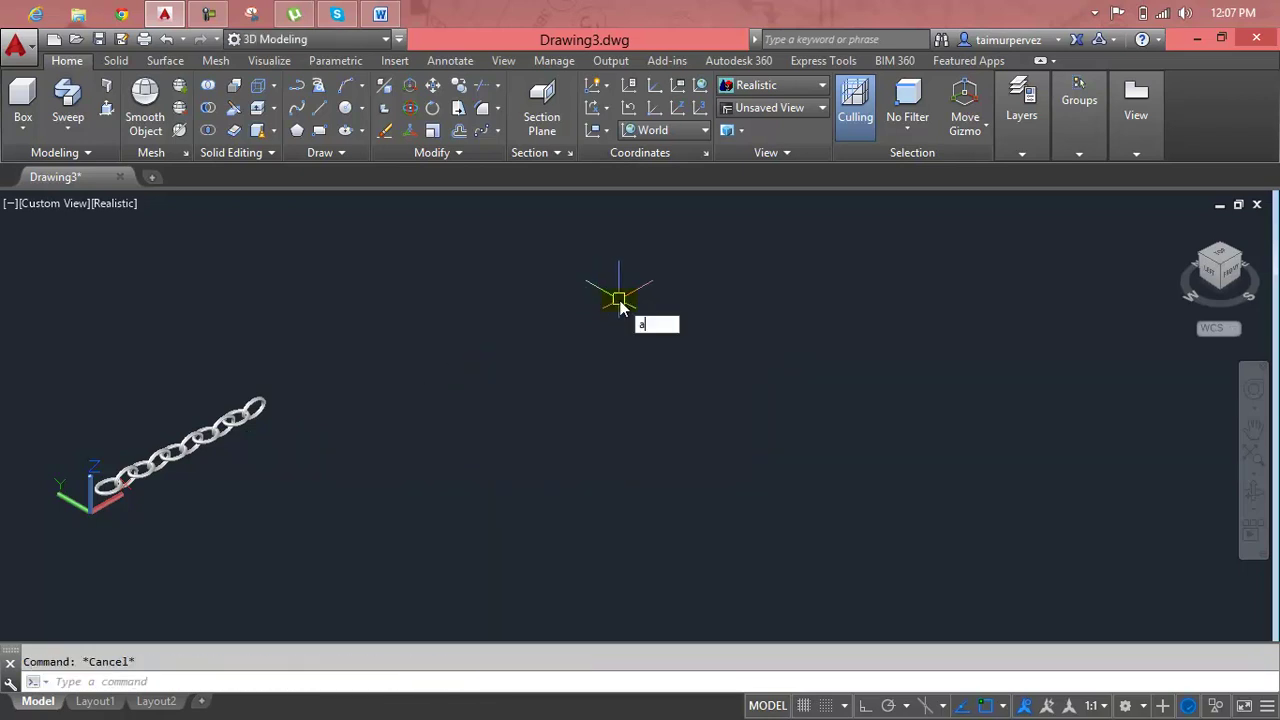
pyautogui.press('Return')
pyautogui.click(430, 445)
pyautogui.press('Escape')
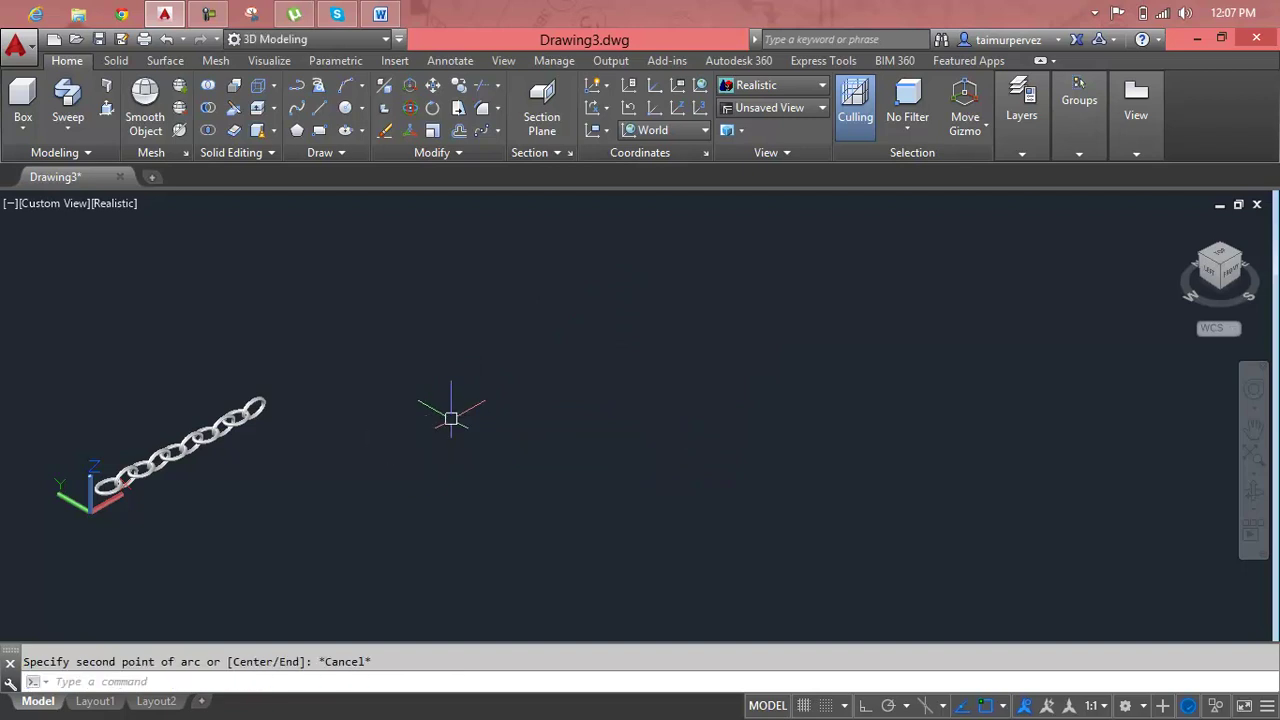
# Step: Draw a four-point wavy spline that rises to a crest, dips, then rises again on the right
pyautogui.write('Spl')
pyautogui.press('Return')
pyautogui.click(439, 427)
pyautogui.click(582, 302)
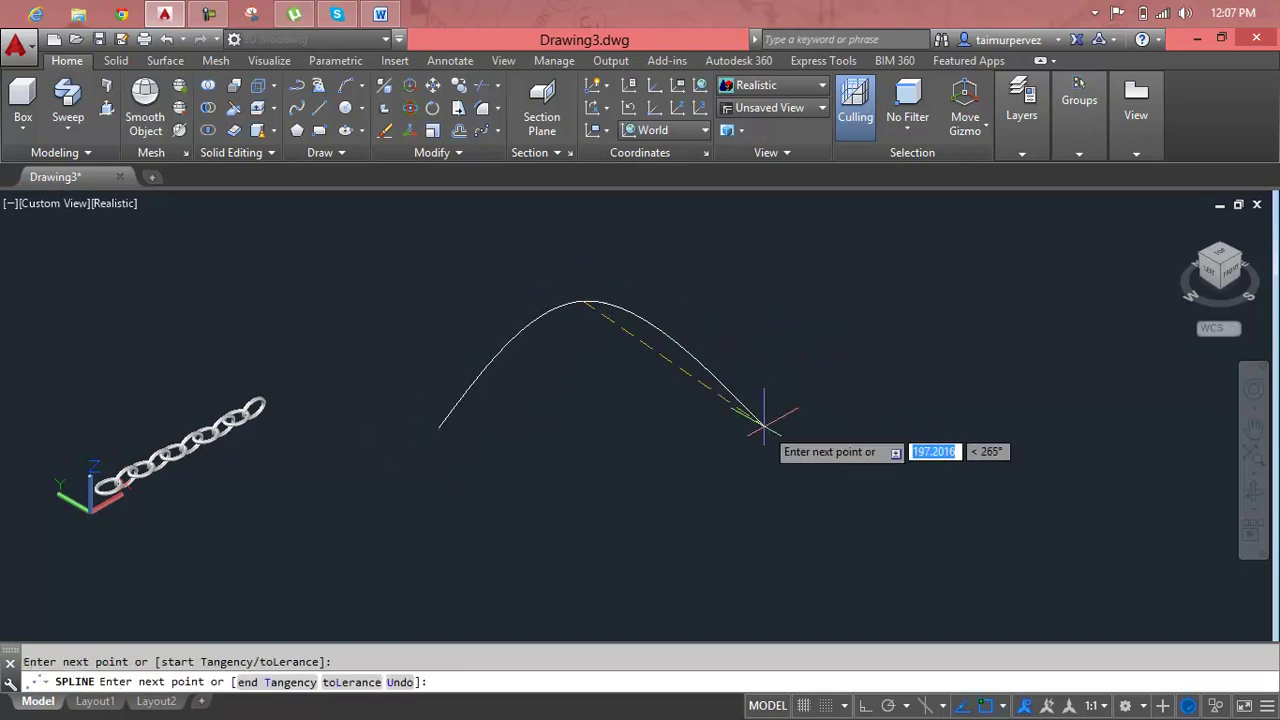
pyautogui.click(978, 470)
pyautogui.moveTo(978, 470); pyautogui.dragTo(887, 497, button='middle')
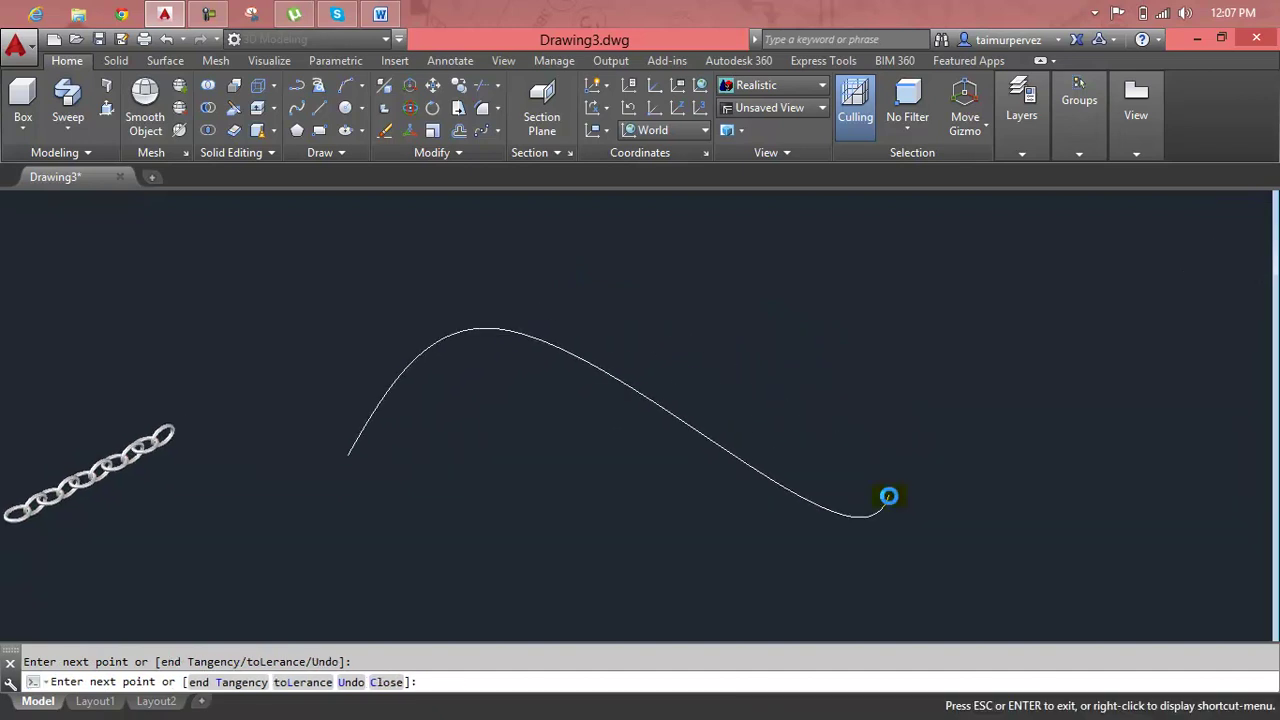
pyautogui.click(1130, 345)
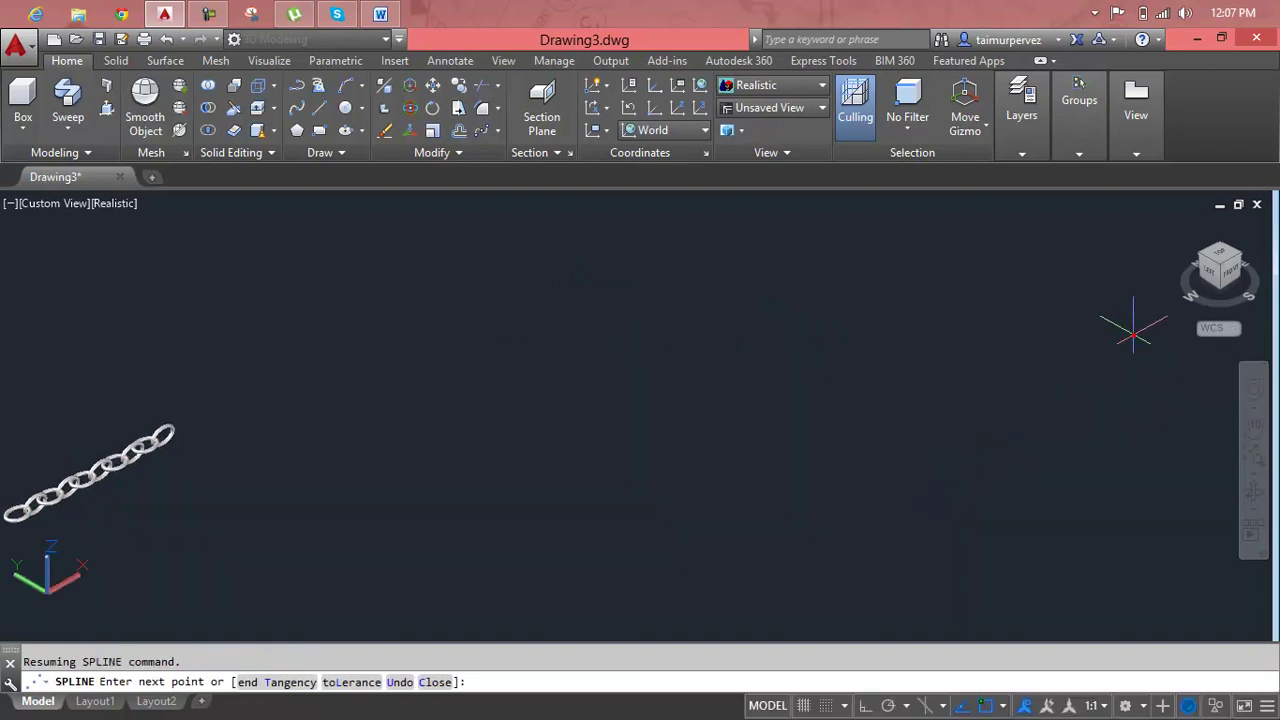
pyautogui.press('Return')
pyautogui.scroll(-4, 960, 430)
pyautogui.moveTo(960, 430); pyautogui.dragTo(988, 436, button='middle')
pyautogui.scroll(2, 651, 457)
pyautogui.scroll(4, 626, 453)
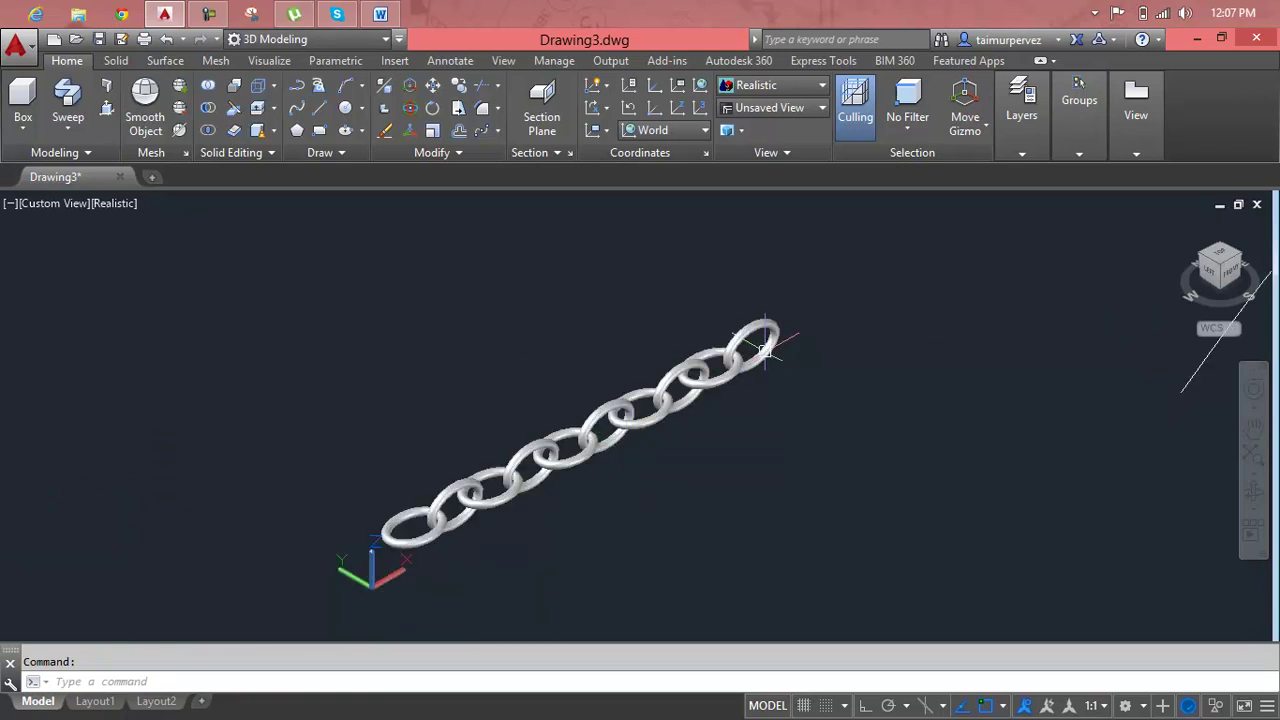
# Step: Copy the chain's last two interlocking links to the start of the wavy spline
pyautogui.click(806, 291)
pyautogui.click(724, 394)
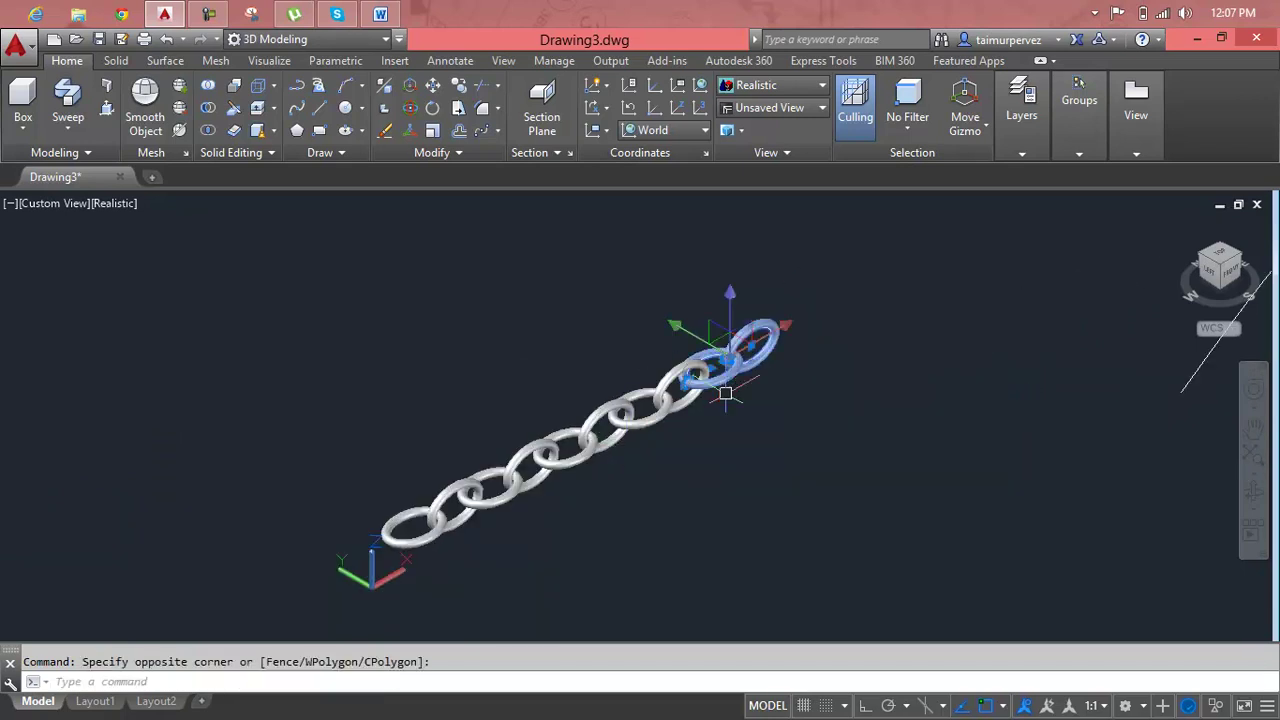
pyautogui.write('co')
pyautogui.press('Return')
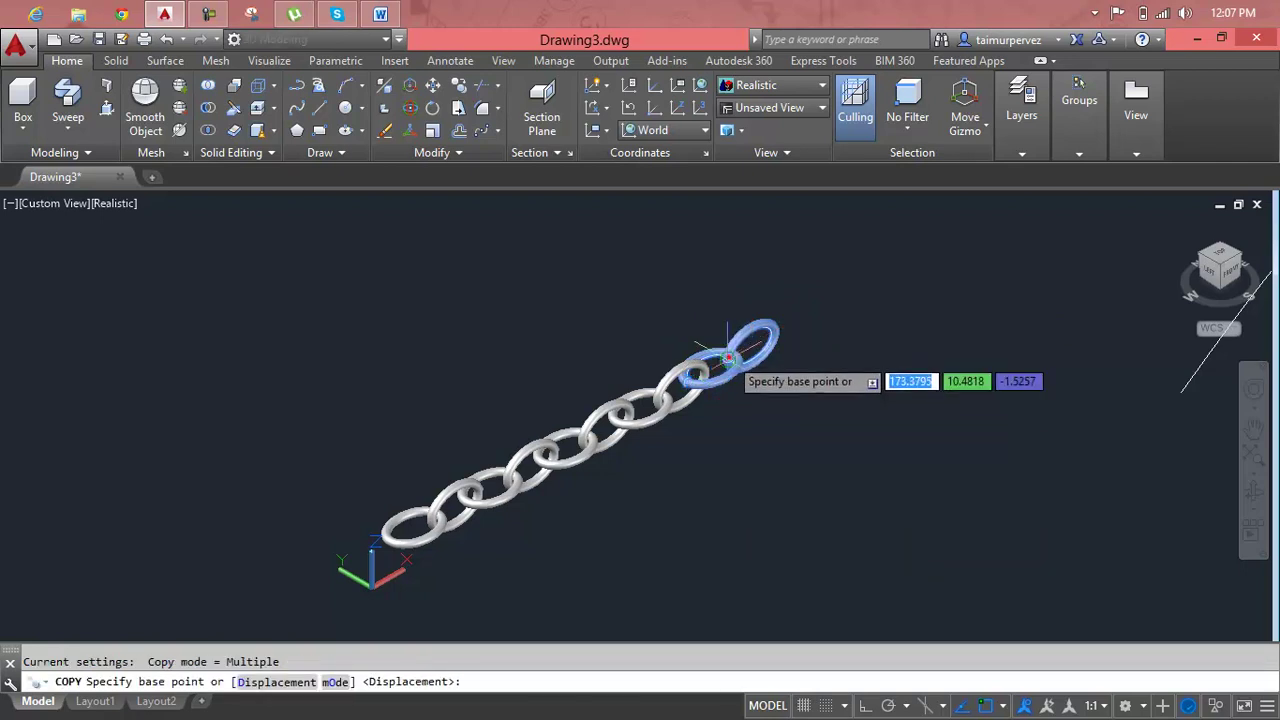
pyautogui.click(728, 357)
pyautogui.scroll(-1, 1000, 457)
pyautogui.moveTo(1000, 457); pyautogui.dragTo(648, 440, button='middle')
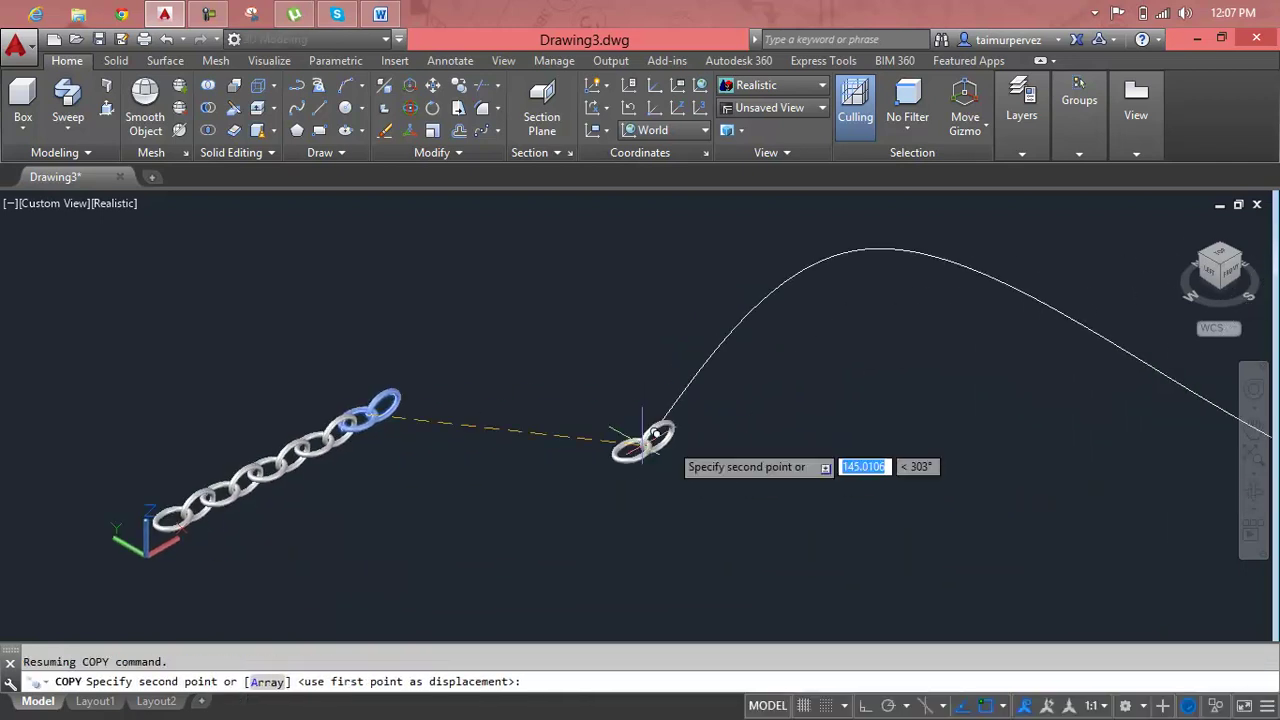
pyautogui.click(748, 430)
pyautogui.press('Escape')
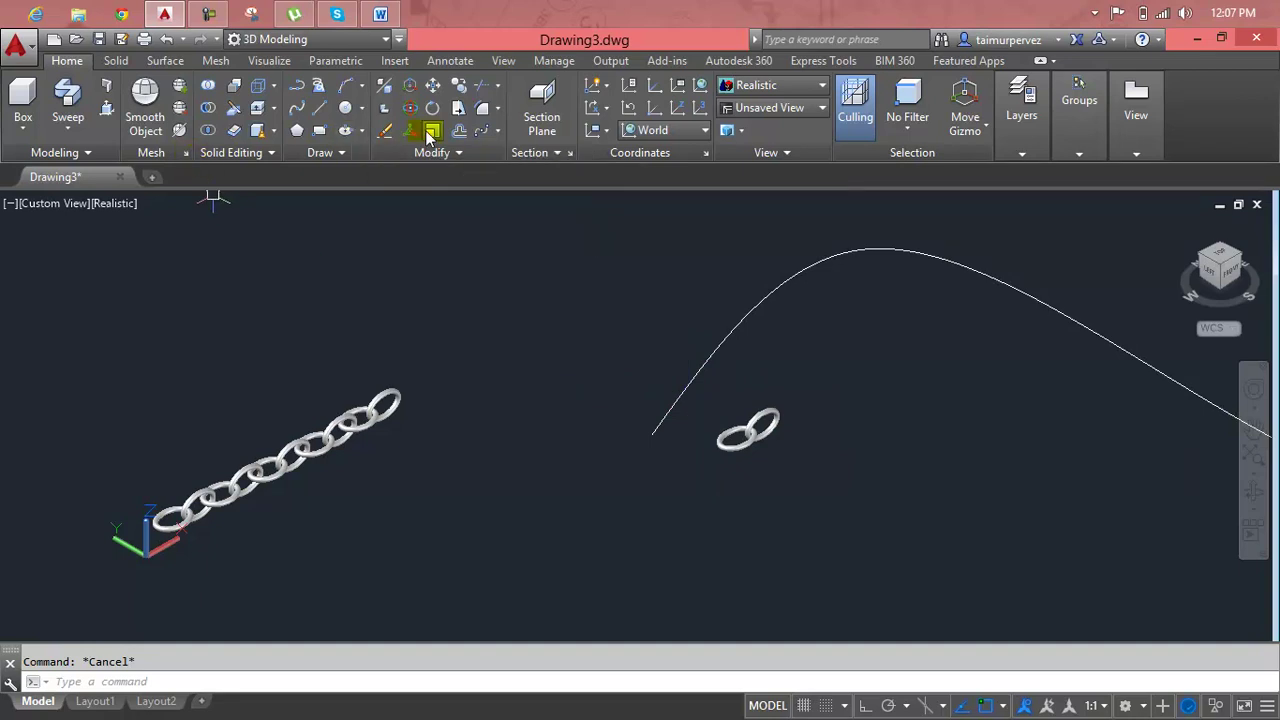
# Step: Group the two copied links into a single object
pyautogui.click(486, 132)
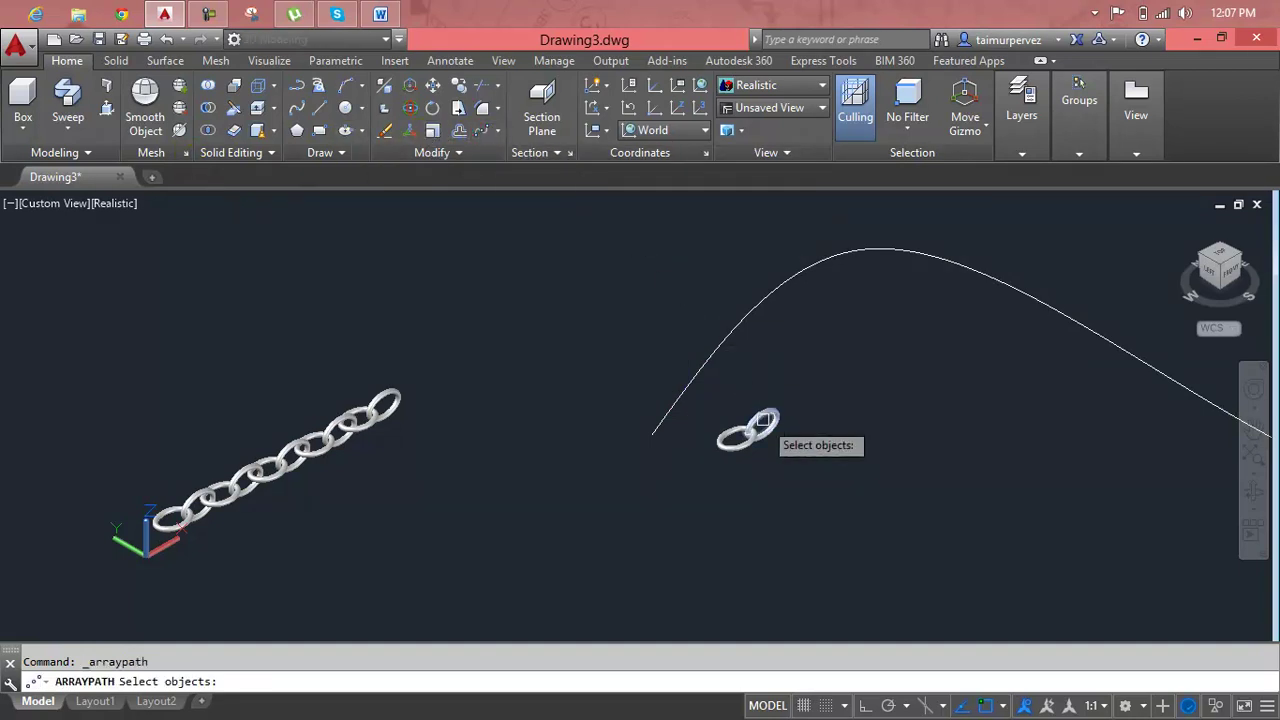
pyautogui.click(812, 394)
pyautogui.click(700, 475)
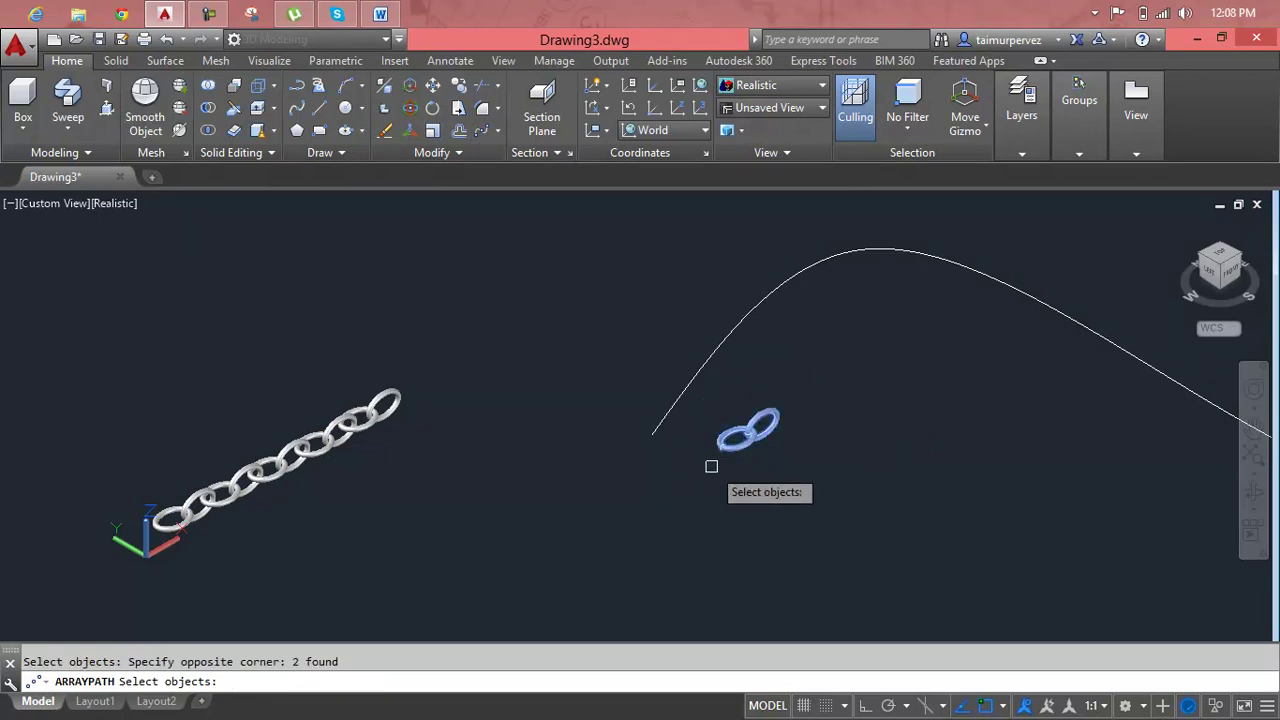
pyautogui.press('Escape')
pyautogui.click(791, 392)
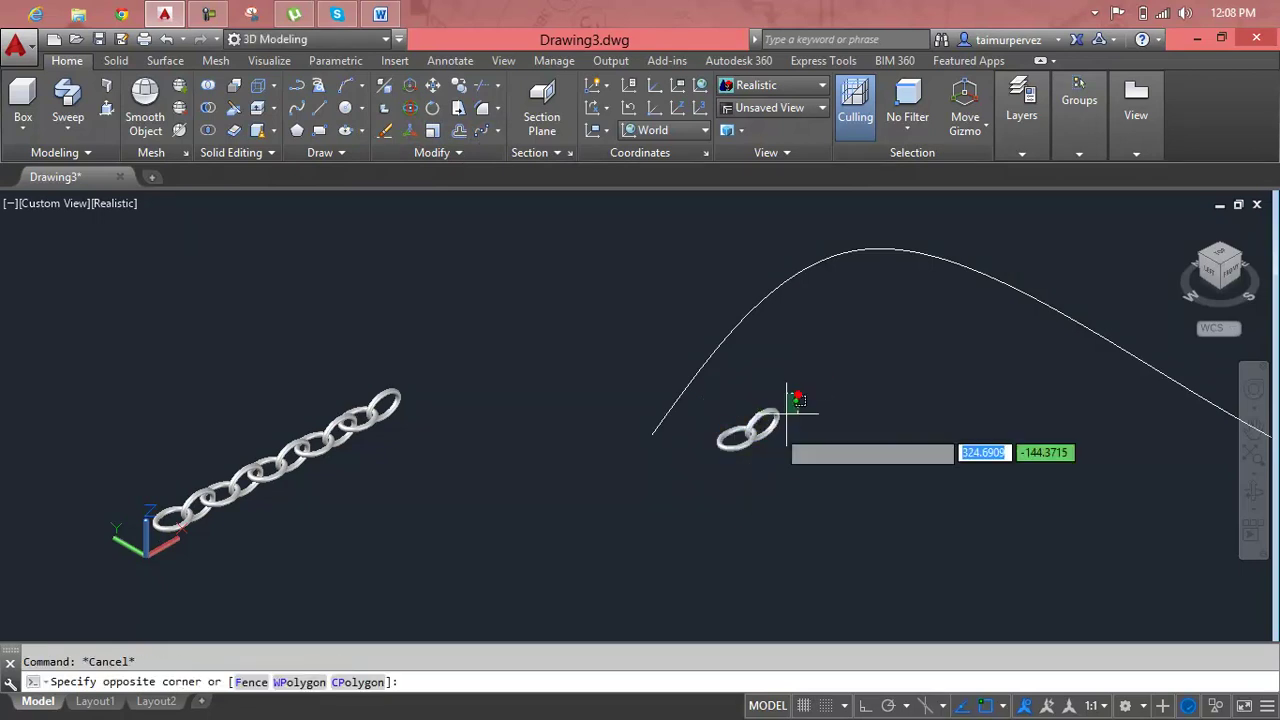
pyautogui.click(713, 479)
pyautogui.click(1080, 140)
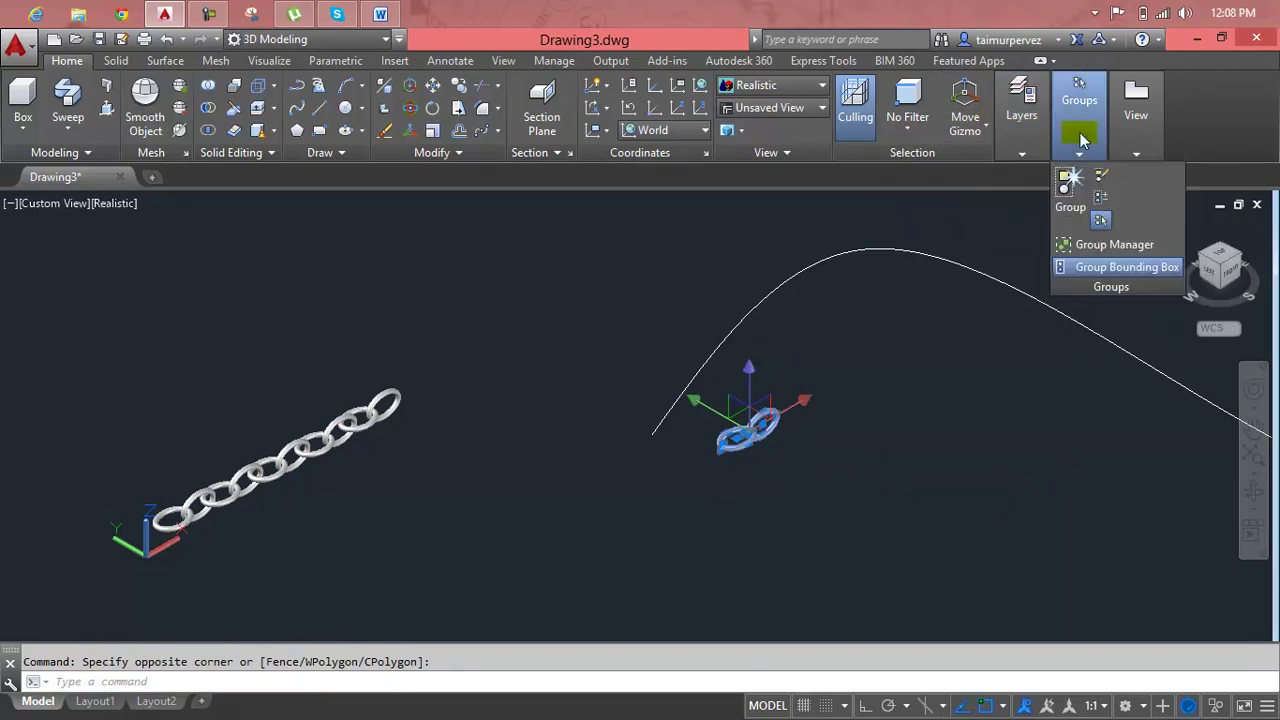
pyautogui.click(1070, 185)
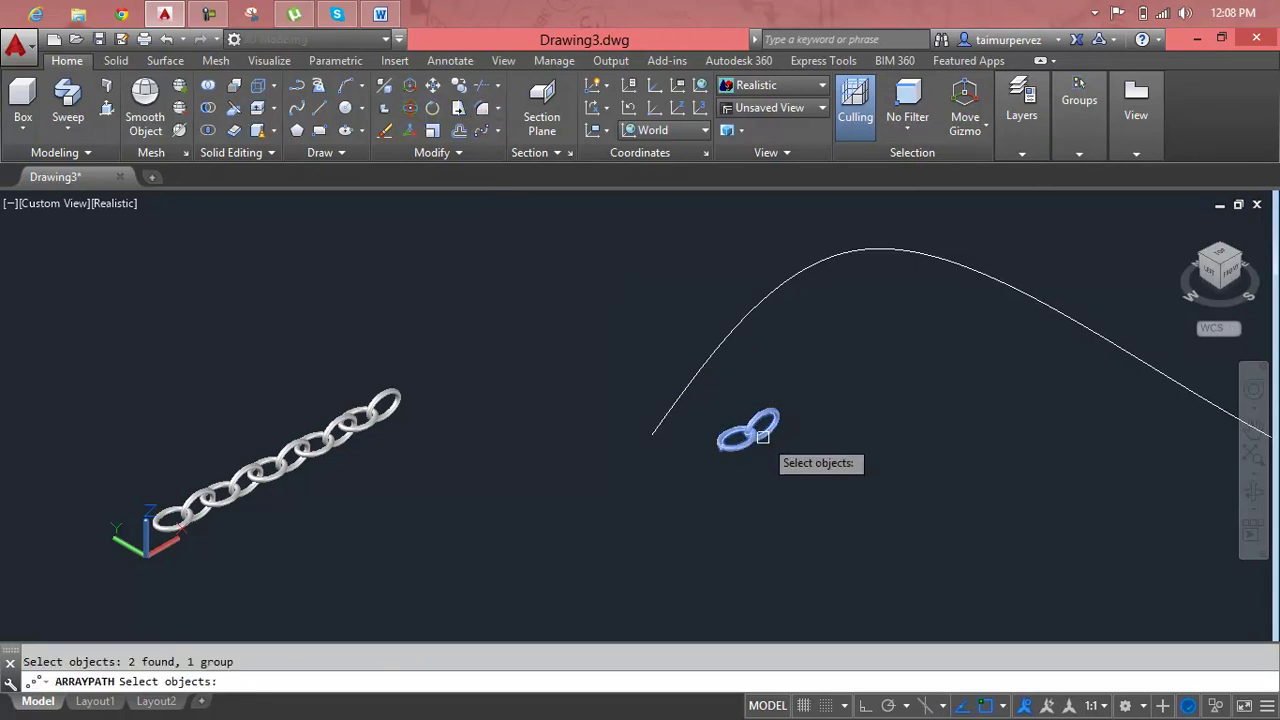
# Step: Path-array the link group along the spline, based at the interlock point: 14 copies, 64.2777 apart
pyautogui.click(700, 361)
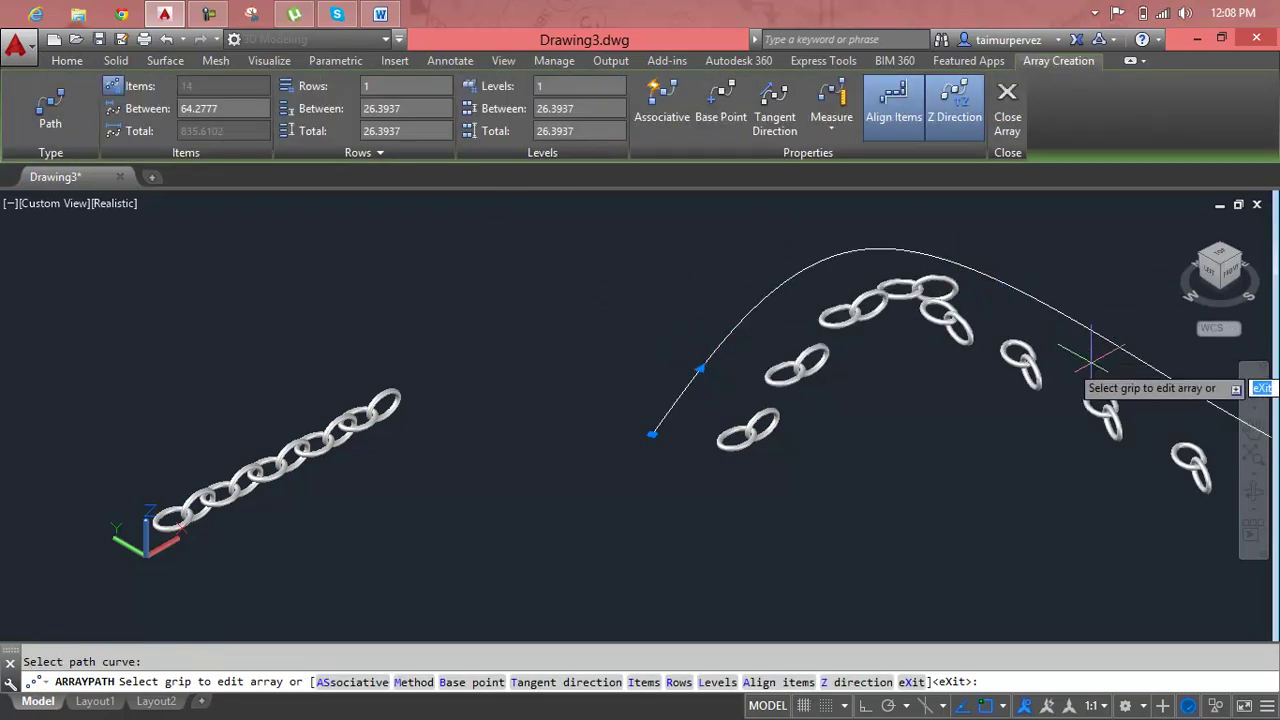
pyautogui.click(722, 112)
pyautogui.scroll(3, 760, 438)
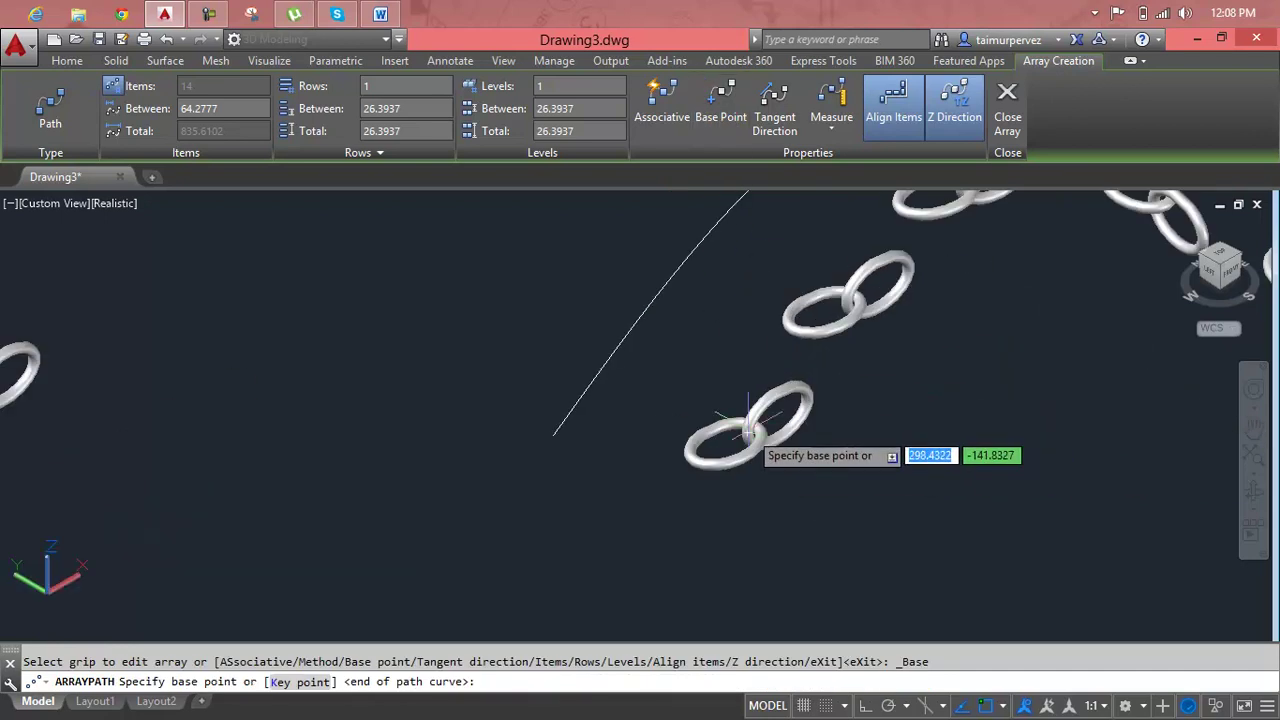
pyautogui.scroll(3, 758, 432)
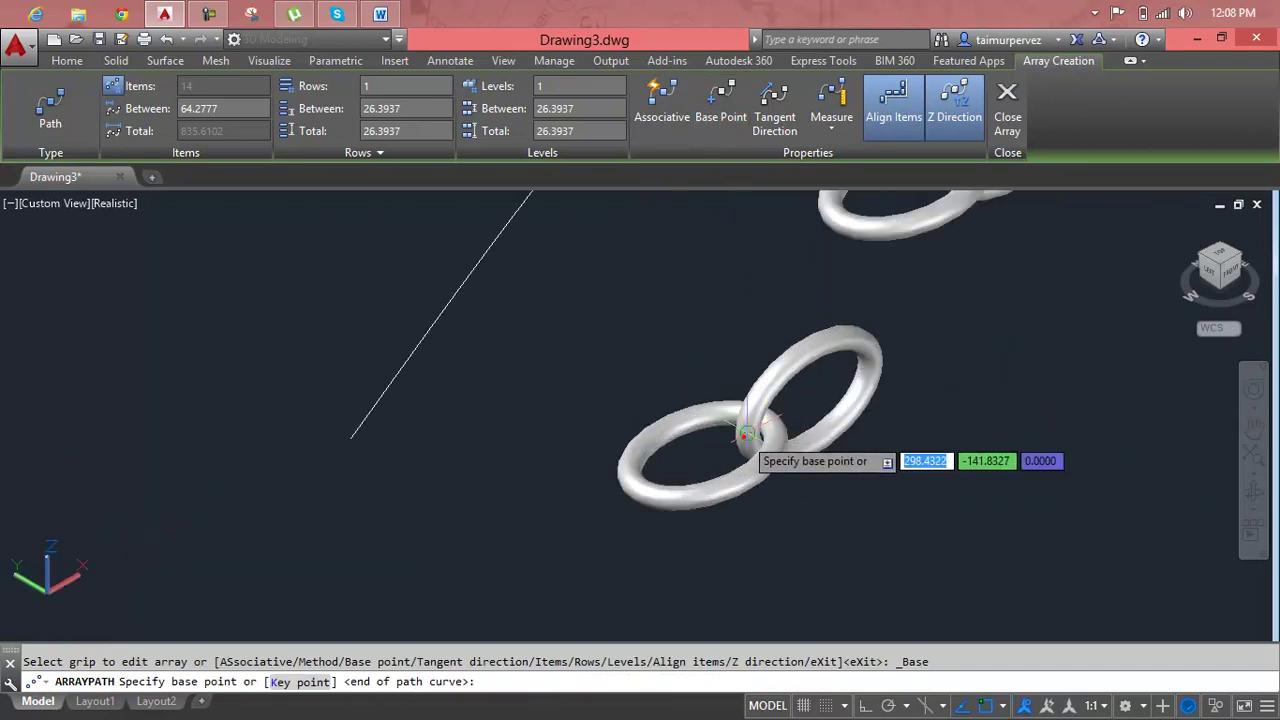
pyautogui.click(753, 429)
pyautogui.scroll(-5, 745, 393)
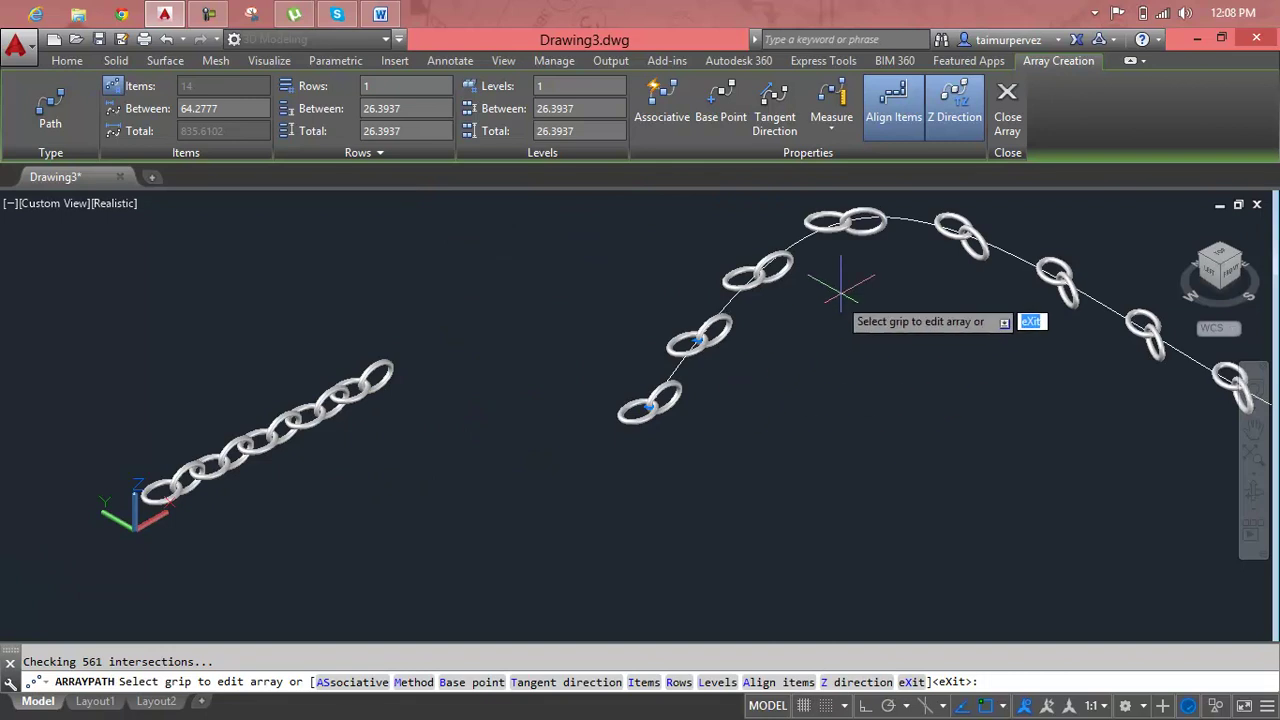
pyautogui.scroll(-2, 1060, 278)
pyautogui.moveTo(1065, 280); pyautogui.dragTo(663, 286, button='middle')
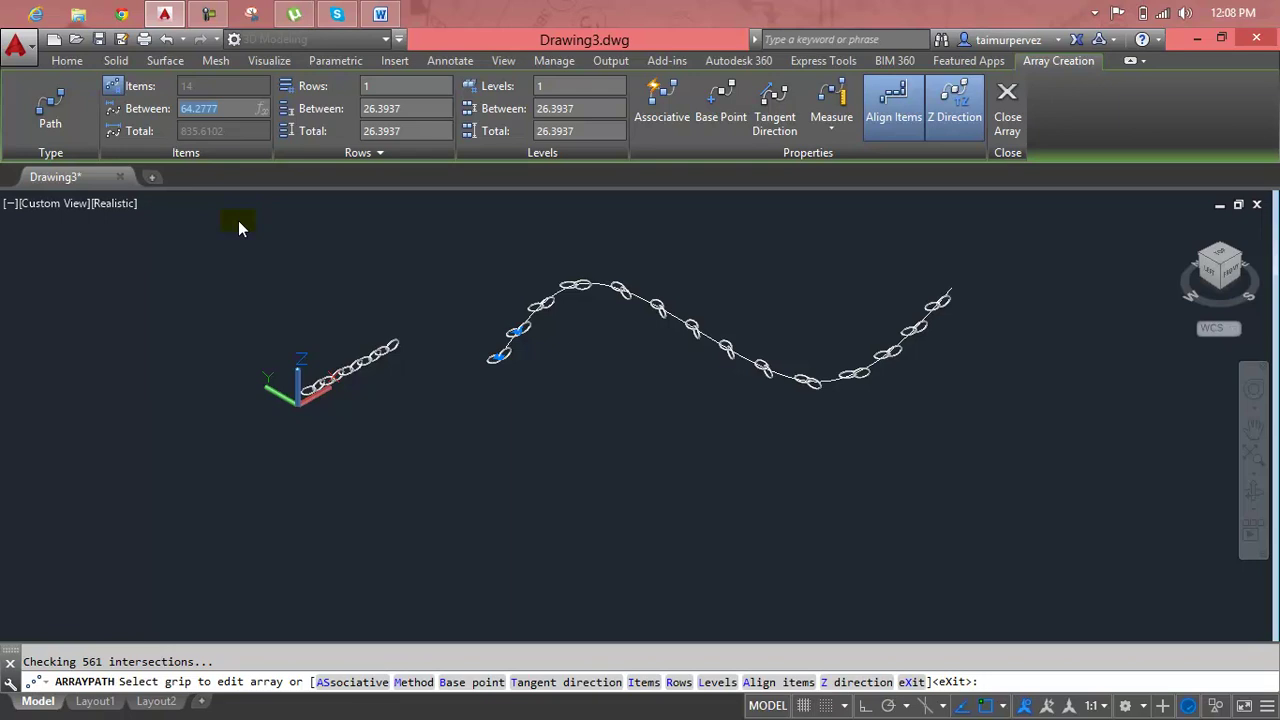
# Step: Change the path array spacing to 30, check the 30 denser link pairs, and close the array
pyautogui.write('30')
pyautogui.press('Return')
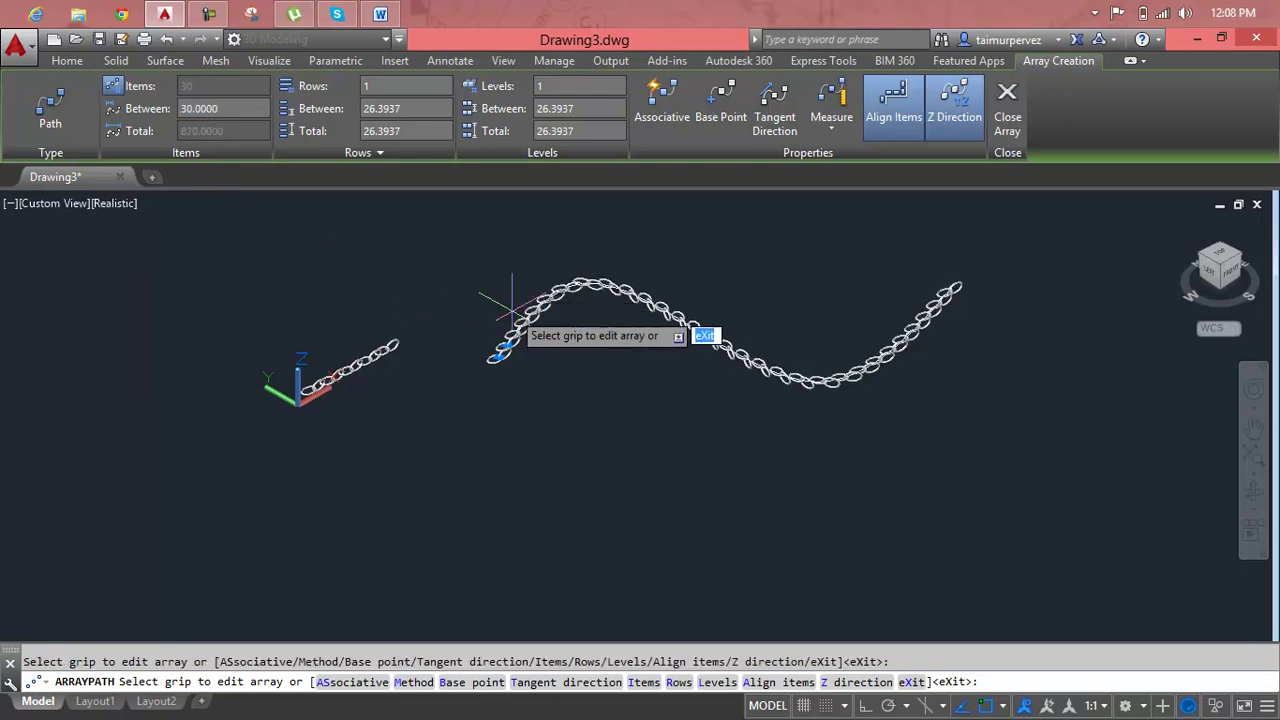
pyautogui.scroll(2, 520, 312)
pyautogui.scroll(4, 525, 315)
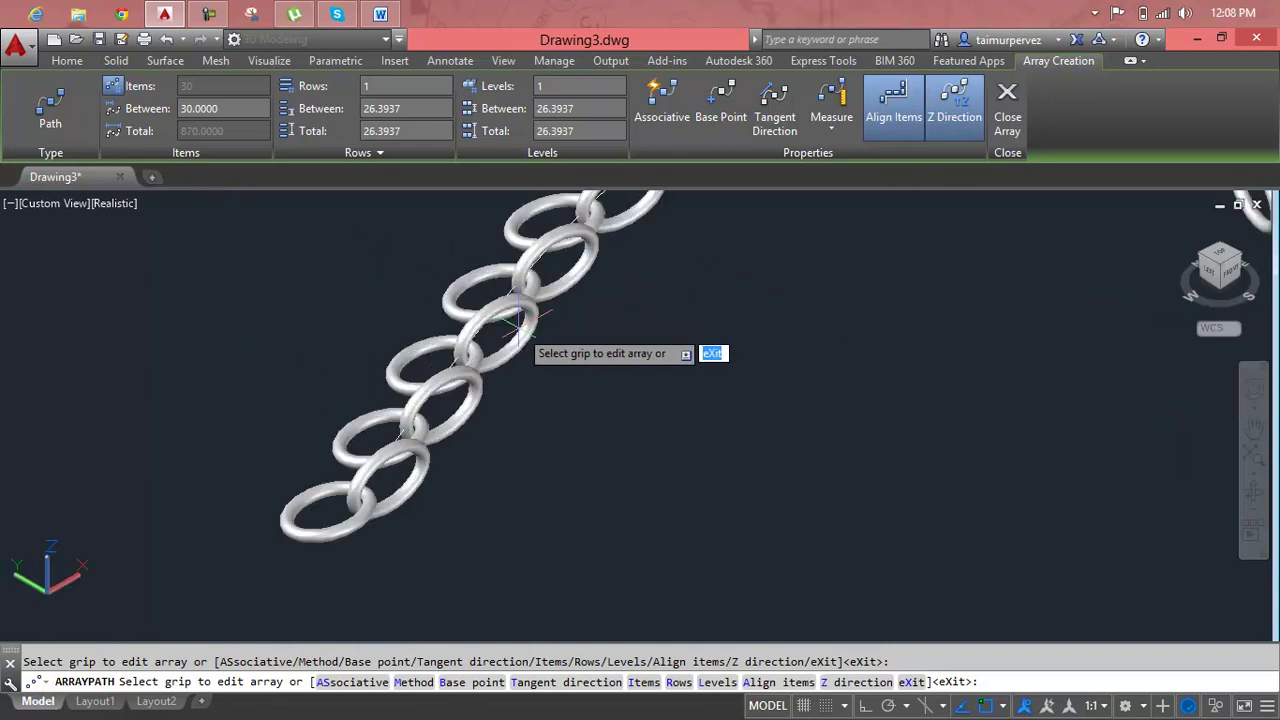
pyautogui.scroll(-3, 520, 318)
pyautogui.scroll(-2, 520, 318)
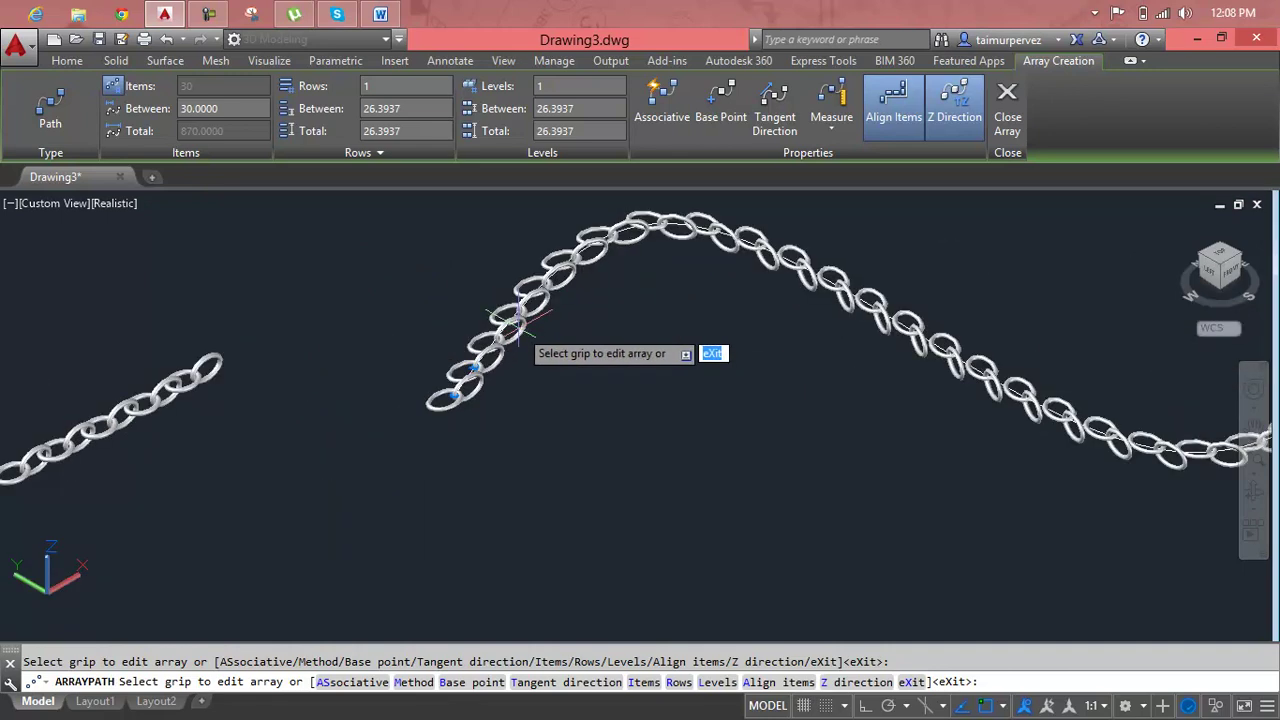
pyautogui.moveTo(823, 296); pyautogui.dragTo(651, 386, button='middle')
pyautogui.scroll(3, 909, 357)
pyautogui.scroll(2, 905, 312)
pyautogui.scroll(1, 905, 312)
pyautogui.scroll(1, 905, 312)
pyautogui.scroll(-1, 903, 305)
pyautogui.scroll(-2, 902, 300)
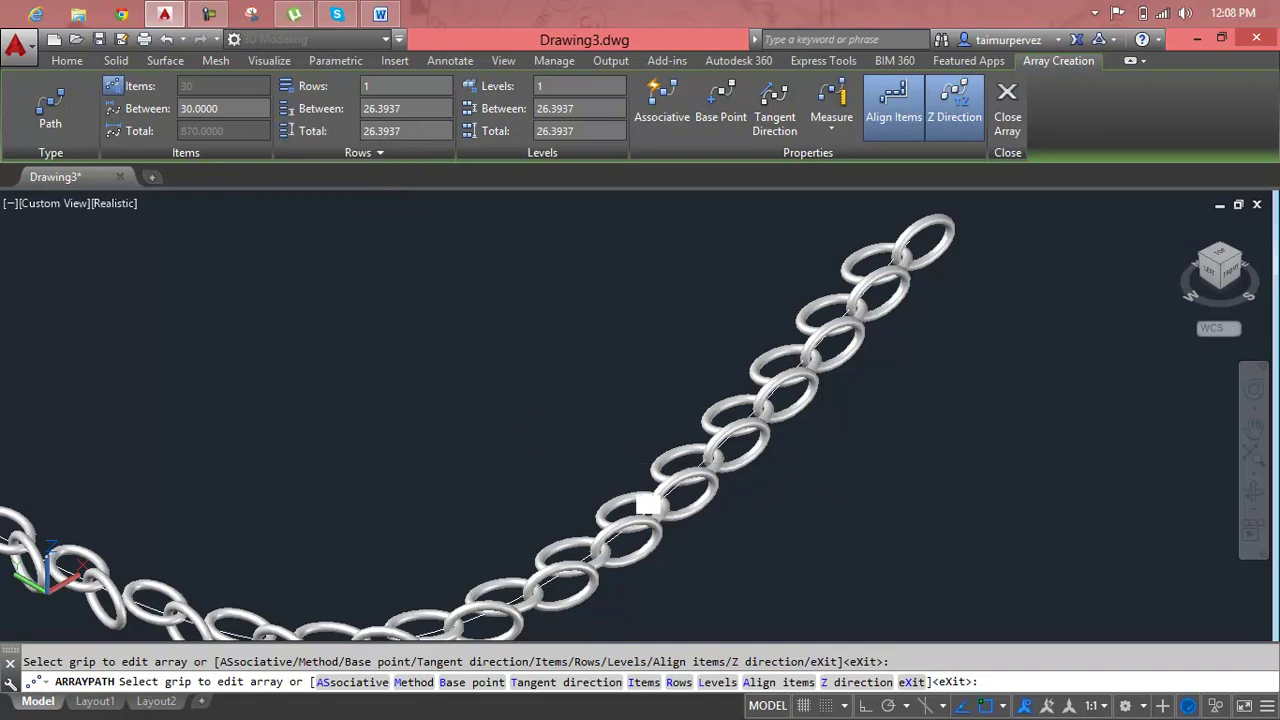
pyautogui.press('Return')
# Step: Select the top chain link and abandon a gizmo move of it
pyautogui.scroll(3, 870, 270)
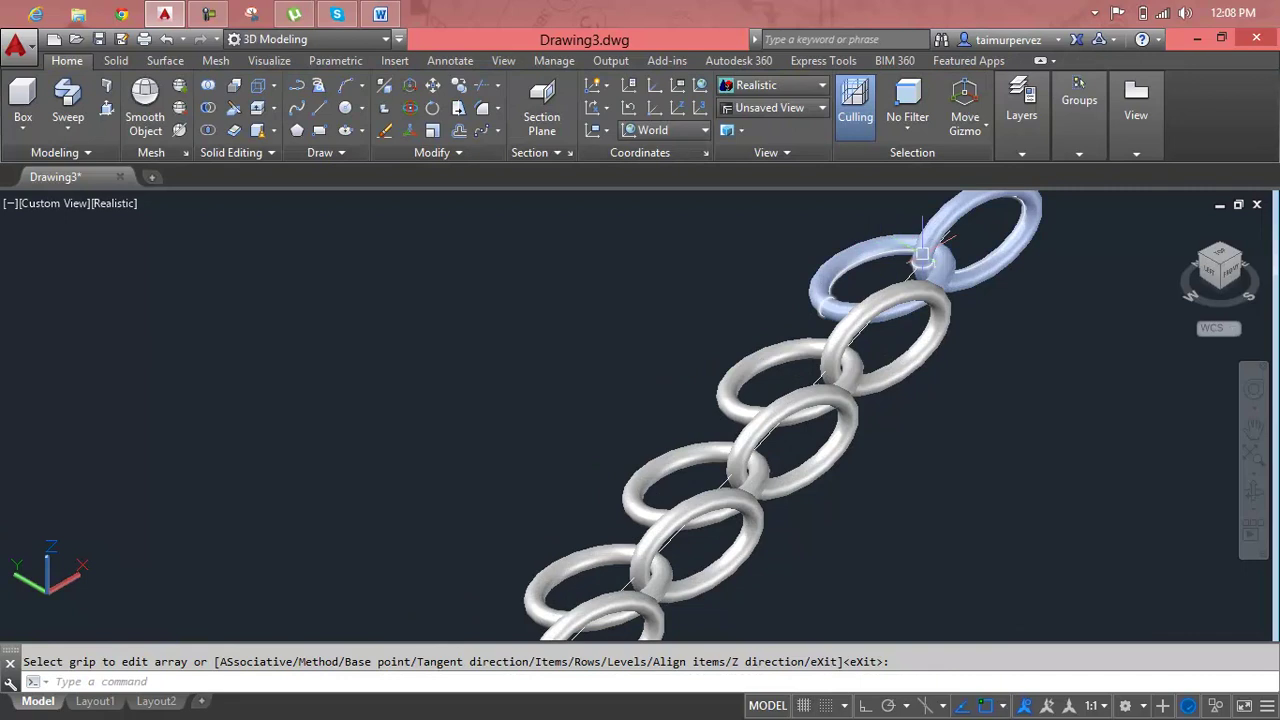
pyautogui.press('Escape')
pyautogui.keyDown('ctrl'); pyautogui.click(930, 248); pyautogui.keyUp('ctrl')
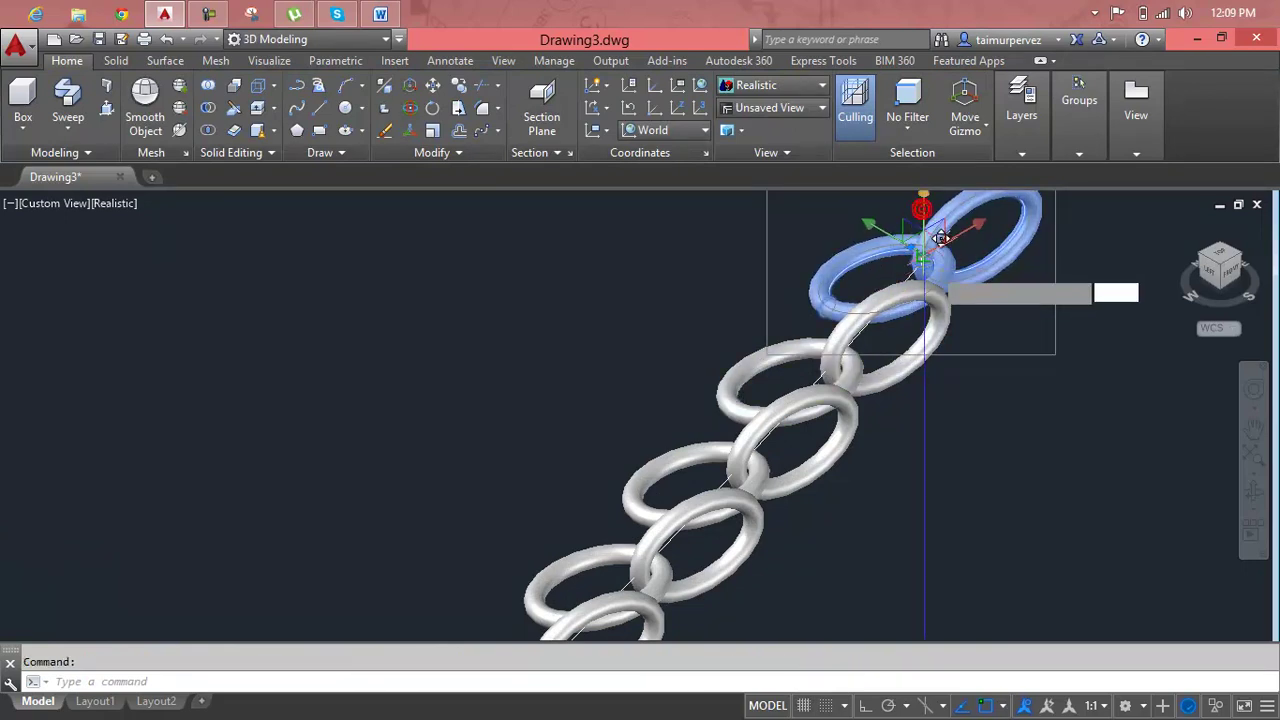
pyautogui.click(922, 243)
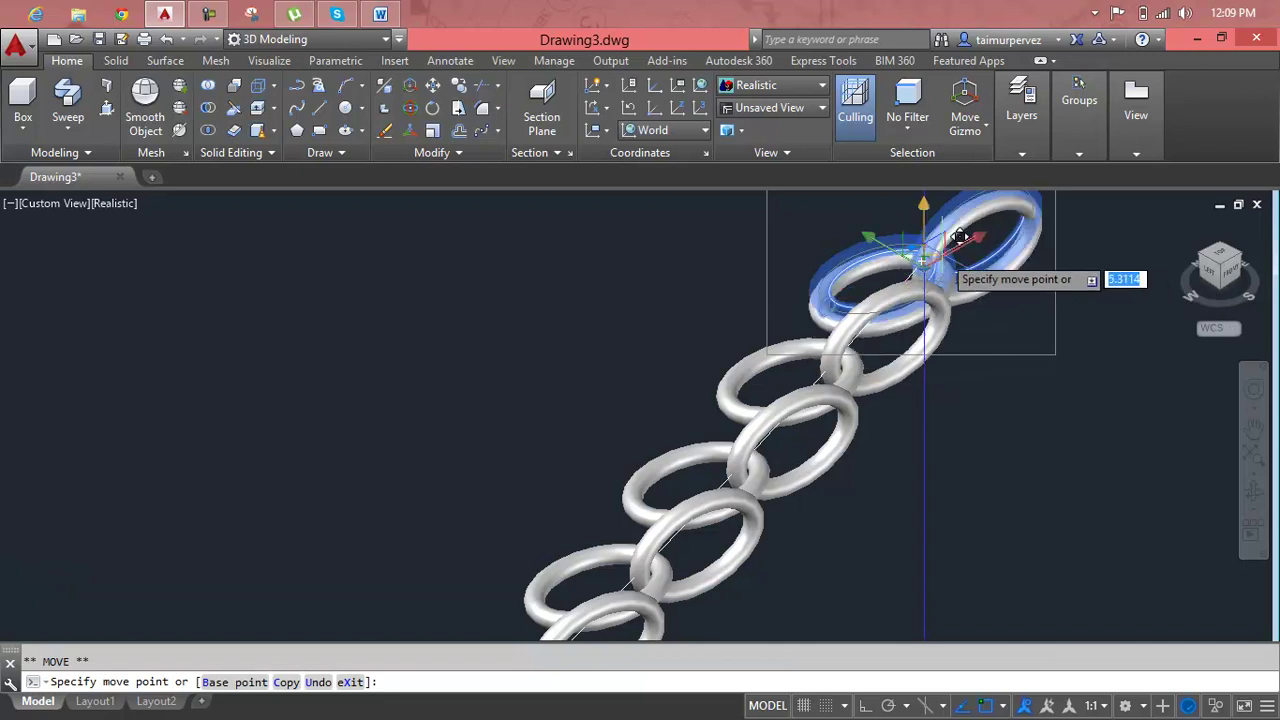
pyautogui.press('Escape')
pyautogui.press('Escape')
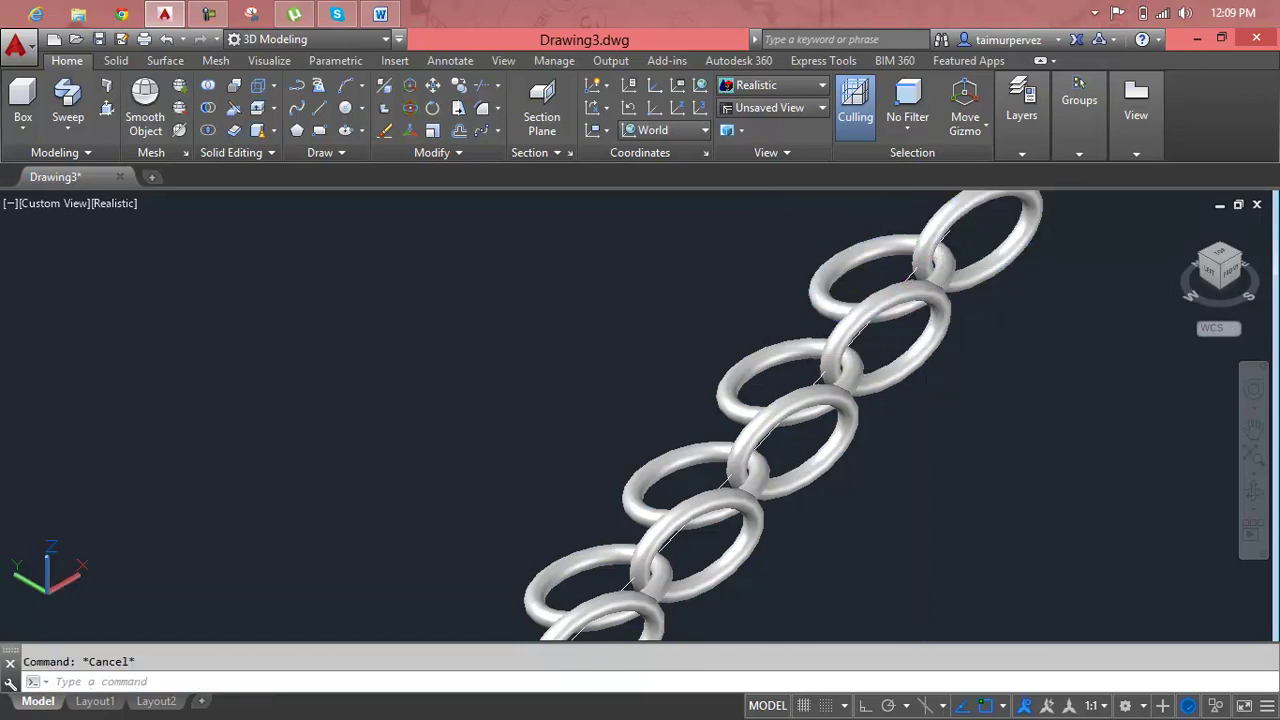
# Step: Move the top link down with MOVE so it interlocks with the next link
pyautogui.write('m')
pyautogui.press('Return')
pyautogui.click(930, 240)
pyautogui.press('Return')
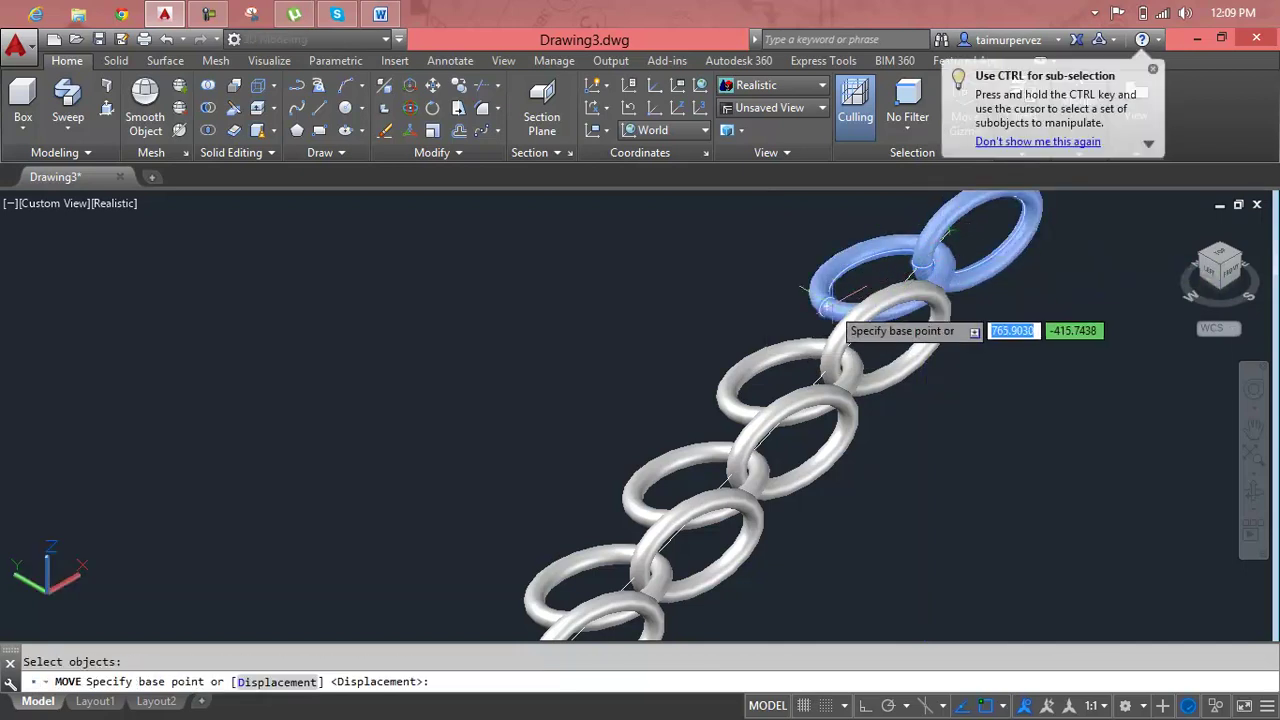
pyautogui.click(840, 305)
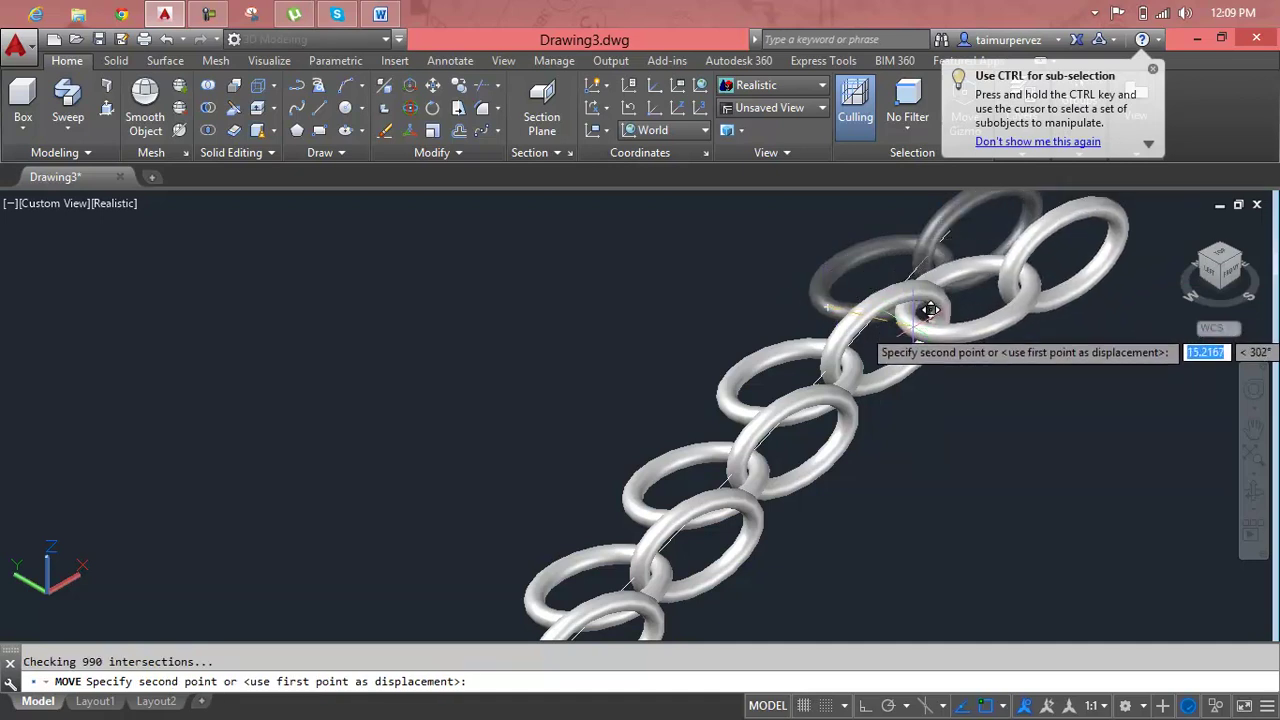
pyautogui.click(930, 310)
pyautogui.scroll(-3, 910, 300)
pyautogui.scroll(1, 903, 290)
pyautogui.click(893, 286)
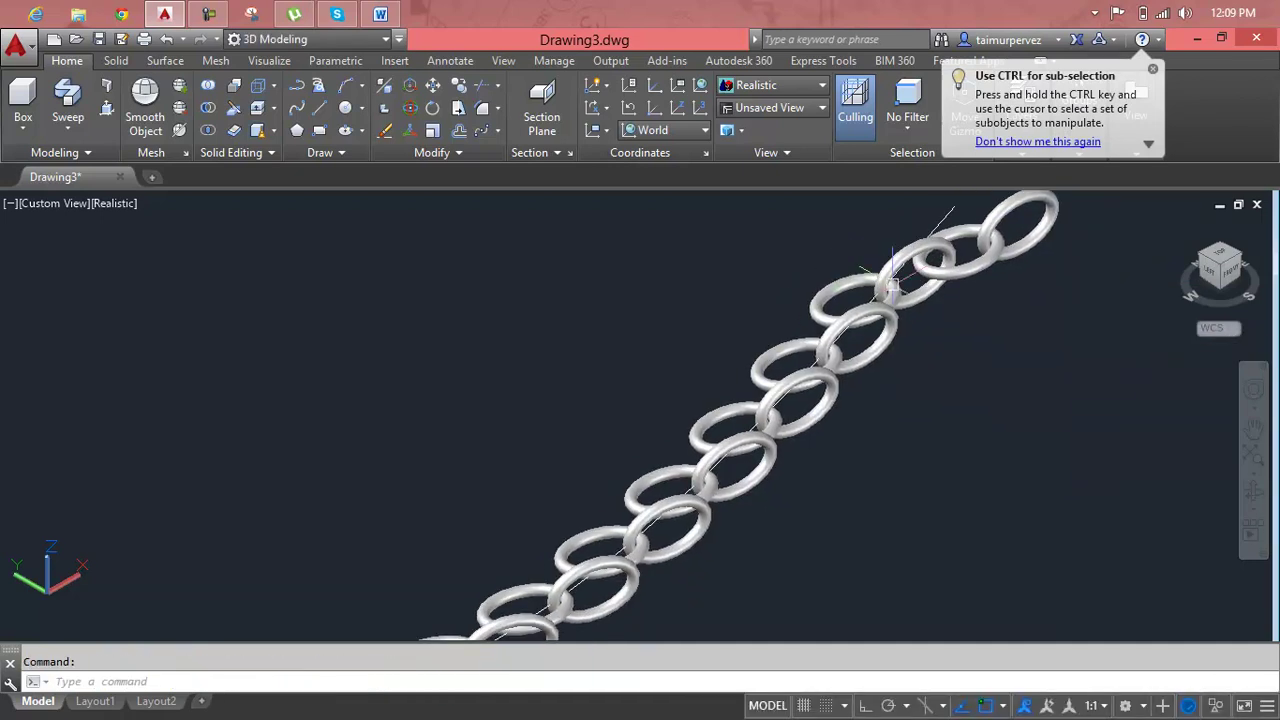
# Step: Begin another move of the chain links, then cancel it
pyautogui.press('Return')
pyautogui.click(830, 296)
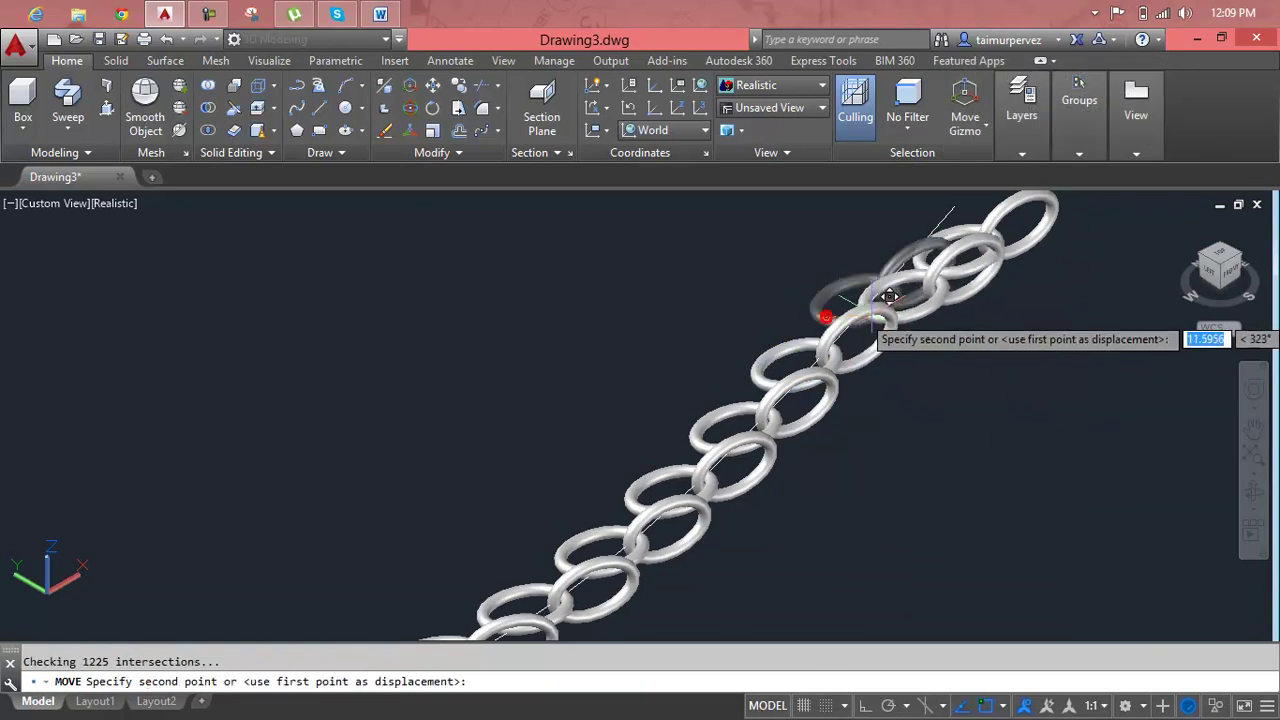
pyautogui.press('Escape')
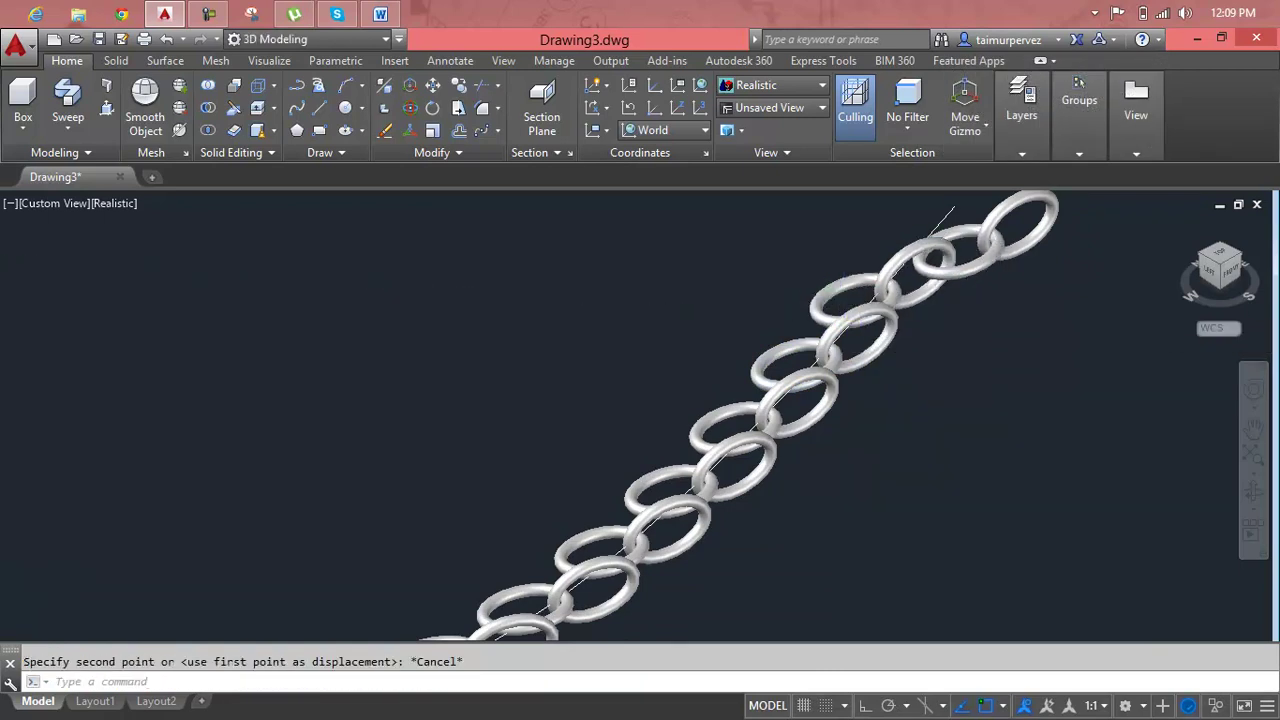
pyautogui.scroll(-3, 850, 300)
pyautogui.scroll(2, 880, 310)
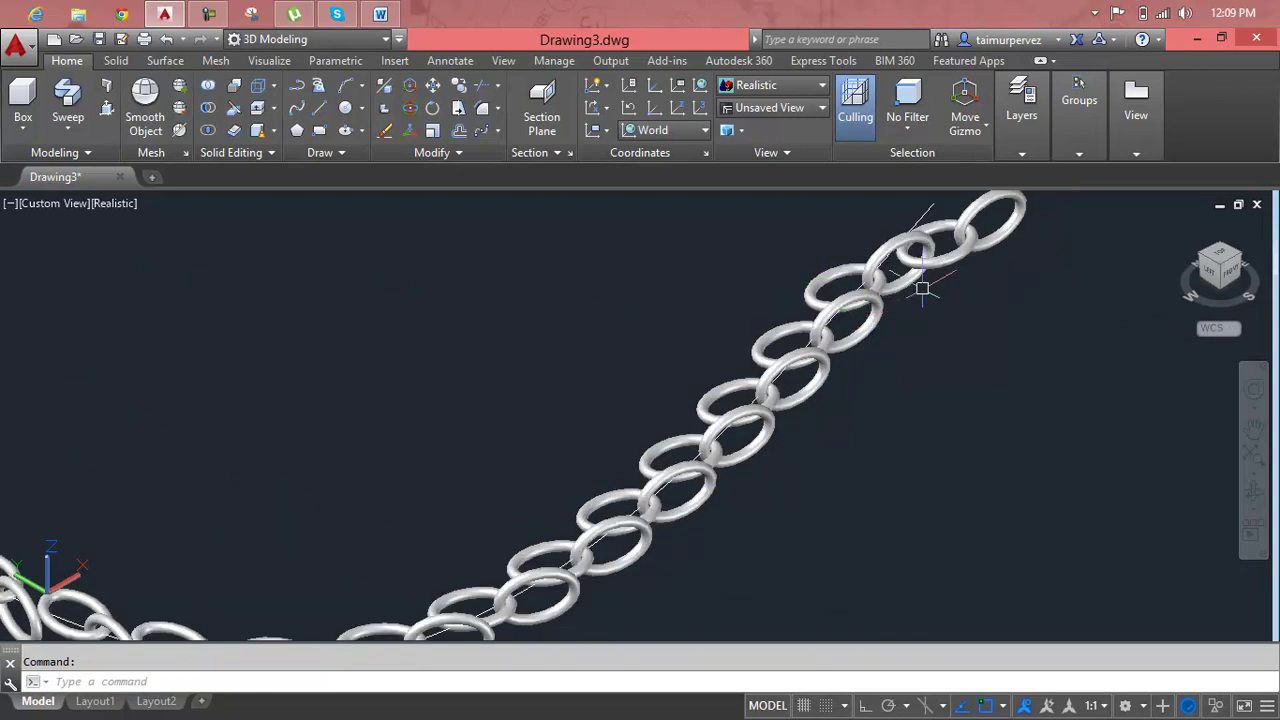
pyautogui.moveTo(920, 277); pyautogui.dragTo(851, 363, button='middle')
# Step: Move the top five links down onto the end of the chain
pyautogui.click(990, 250)
pyautogui.click(810, 338)
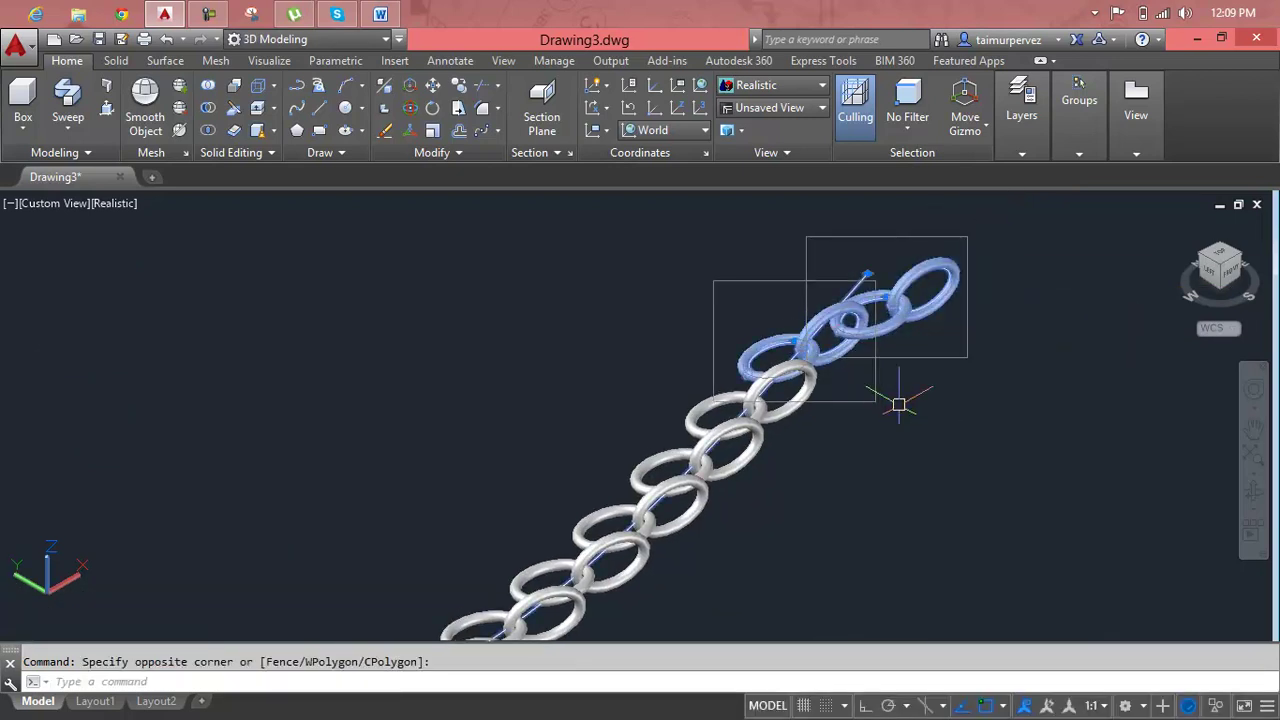
pyautogui.press('Return')
pyautogui.scroll(2, 750, 365)
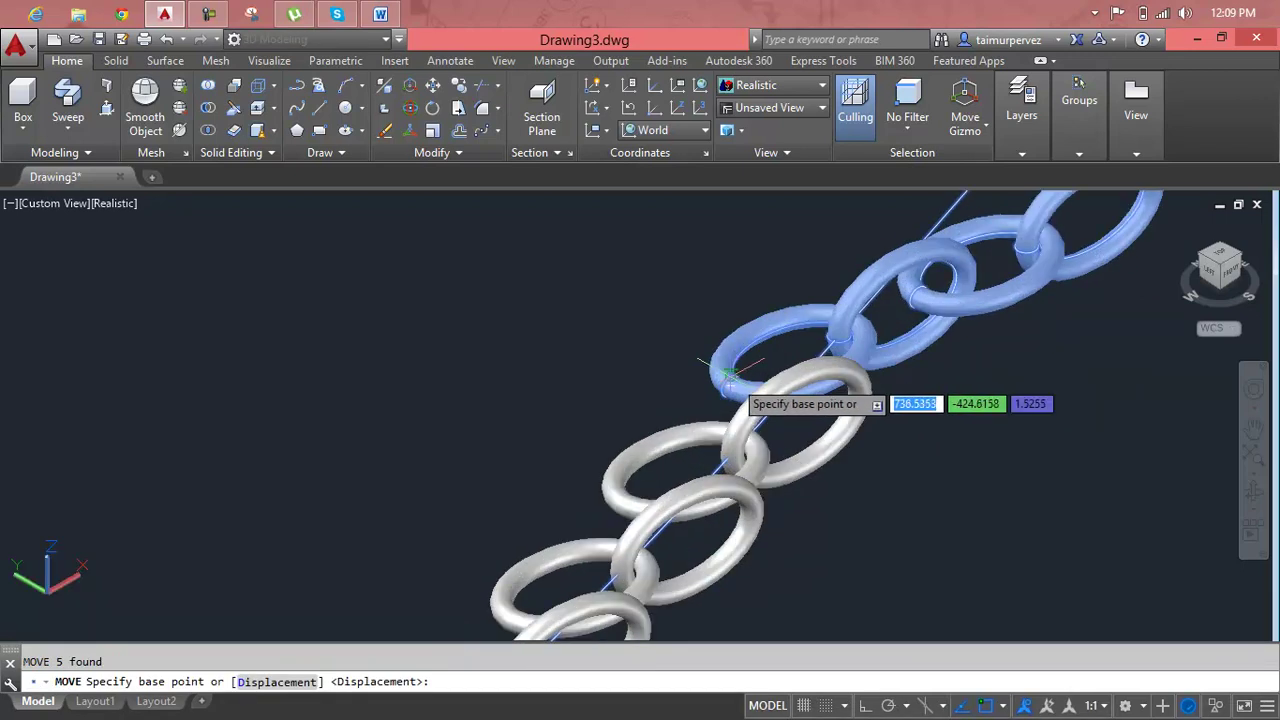
pyautogui.click(731, 383)
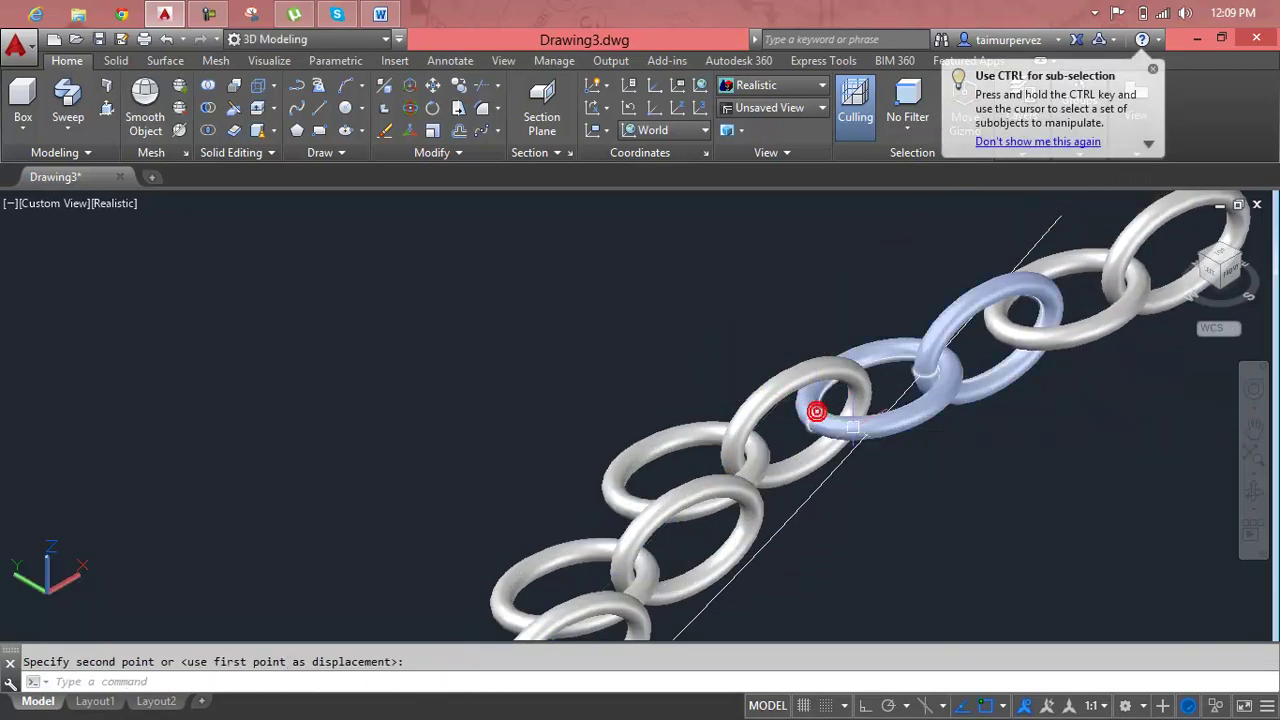
pyautogui.scroll(-3, 852, 427)
pyautogui.scroll(-2, 880, 420)
pyautogui.click(870, 344)
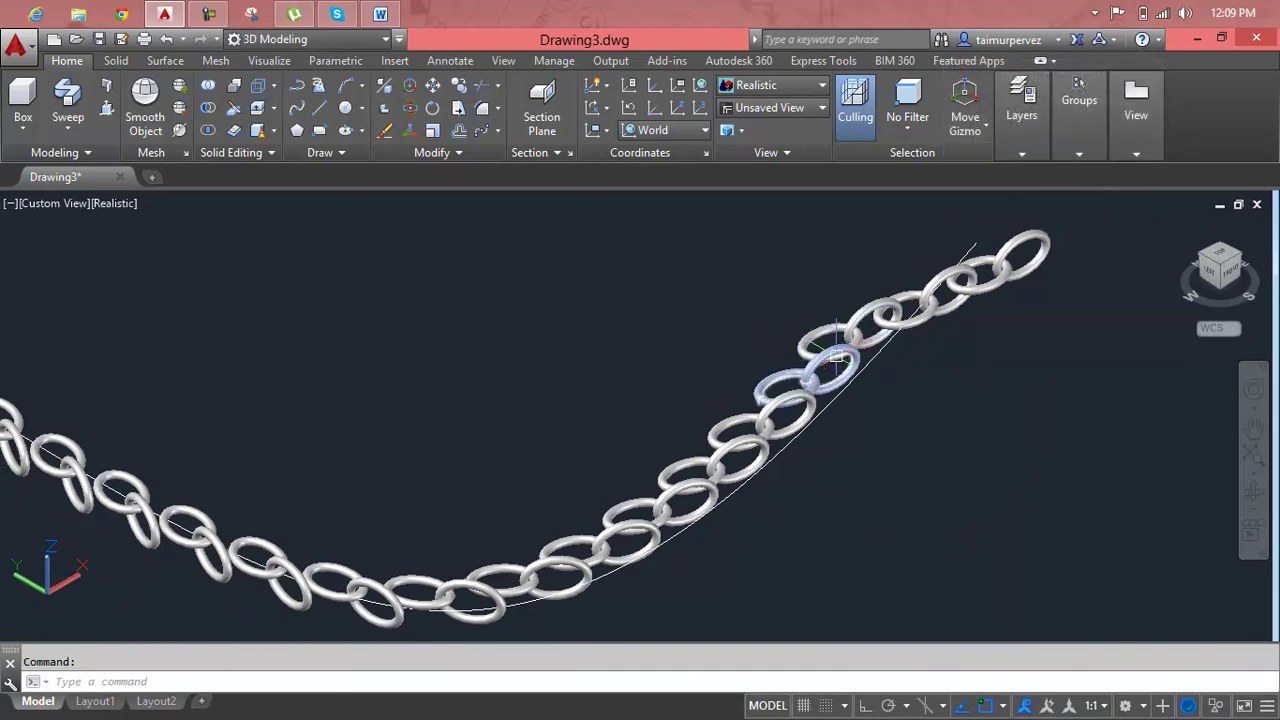
# Step: Delete the stray overlapping piece of links
pyautogui.scroll(2, 840, 362)
pyautogui.click(805, 371)
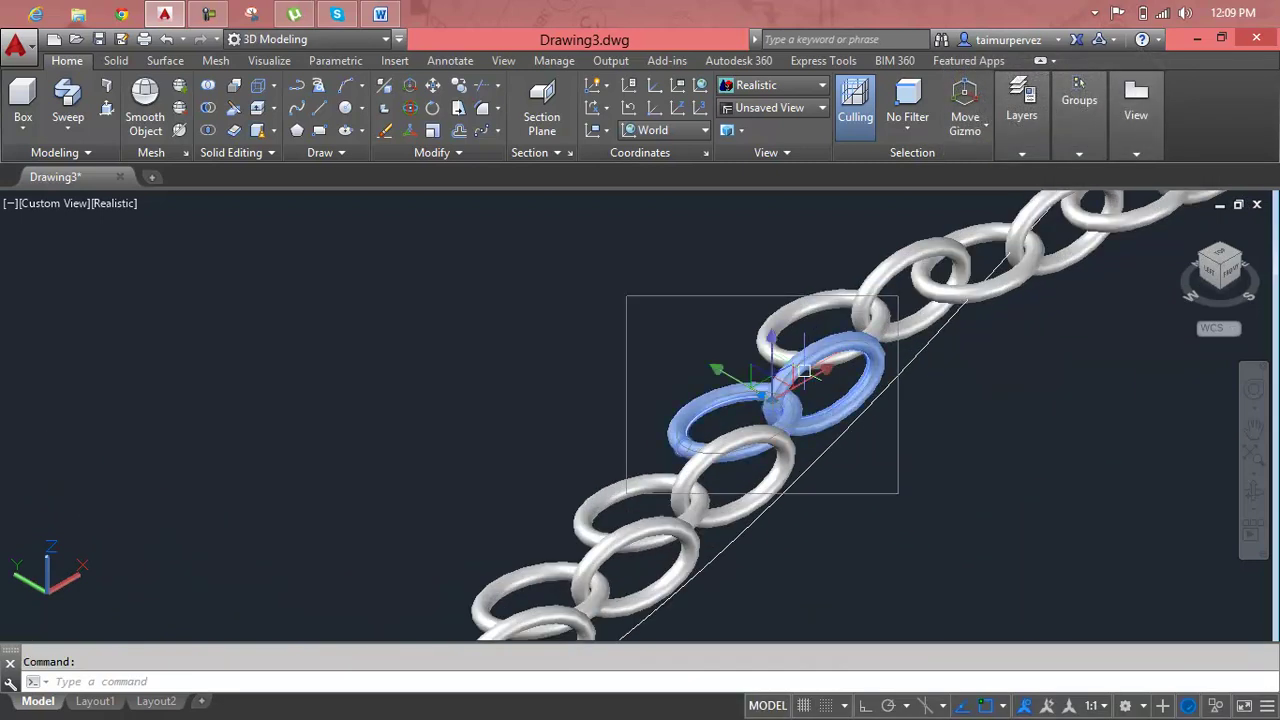
pyautogui.press('Delete')
pyautogui.scroll(-3, 806, 366)
pyautogui.scroll(2, 806, 368)
pyautogui.press('Escape')
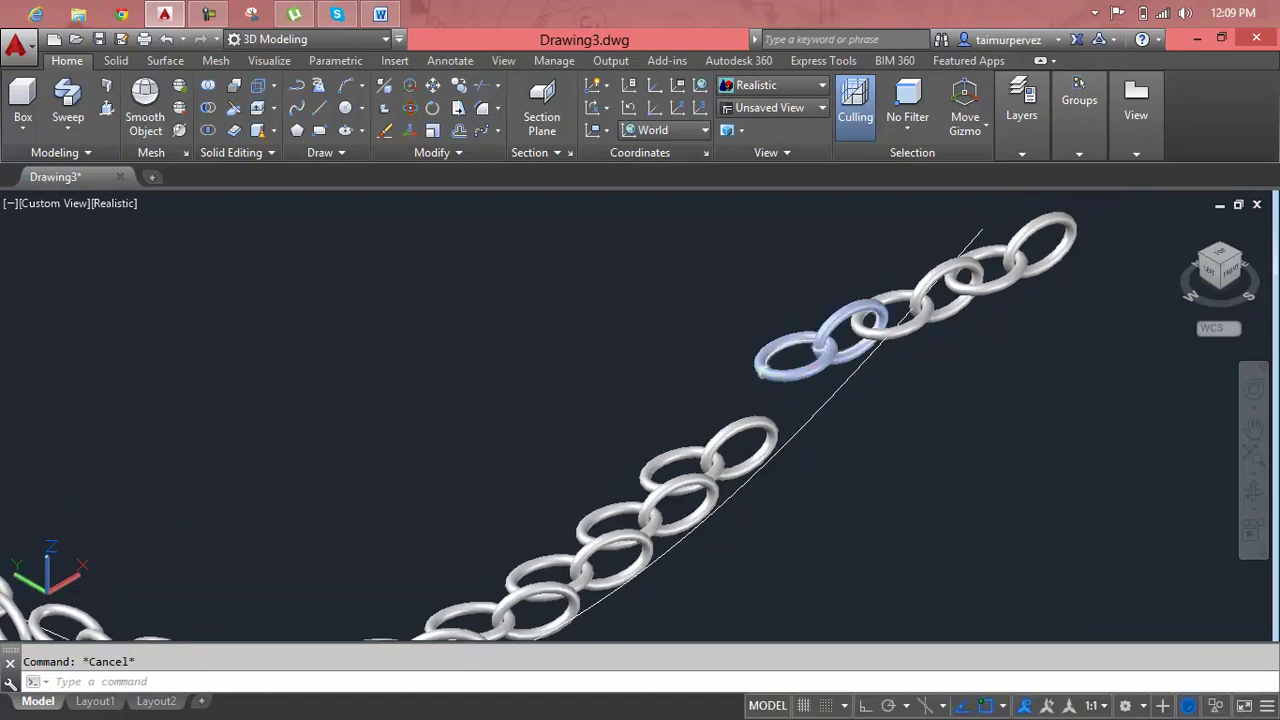
# Step: Move the two-link group down onto the chain
pyautogui.press('Return')
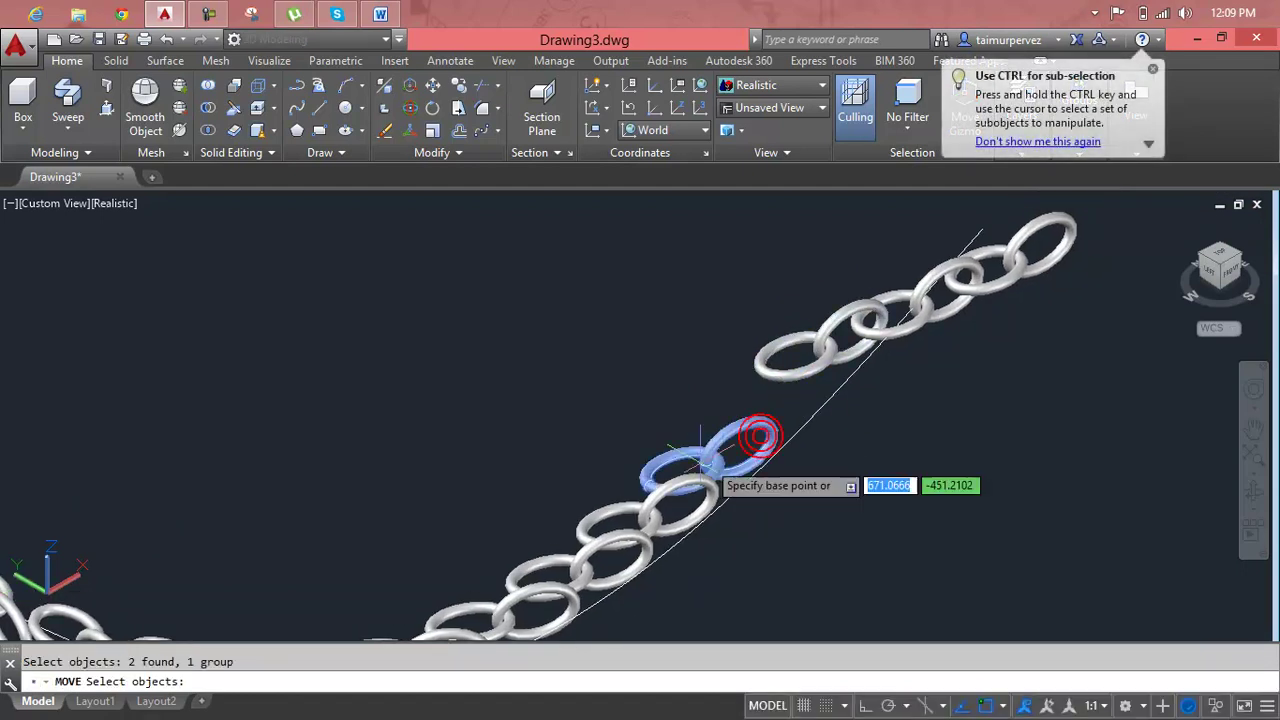
pyautogui.press('Return')
pyautogui.click(660, 466)
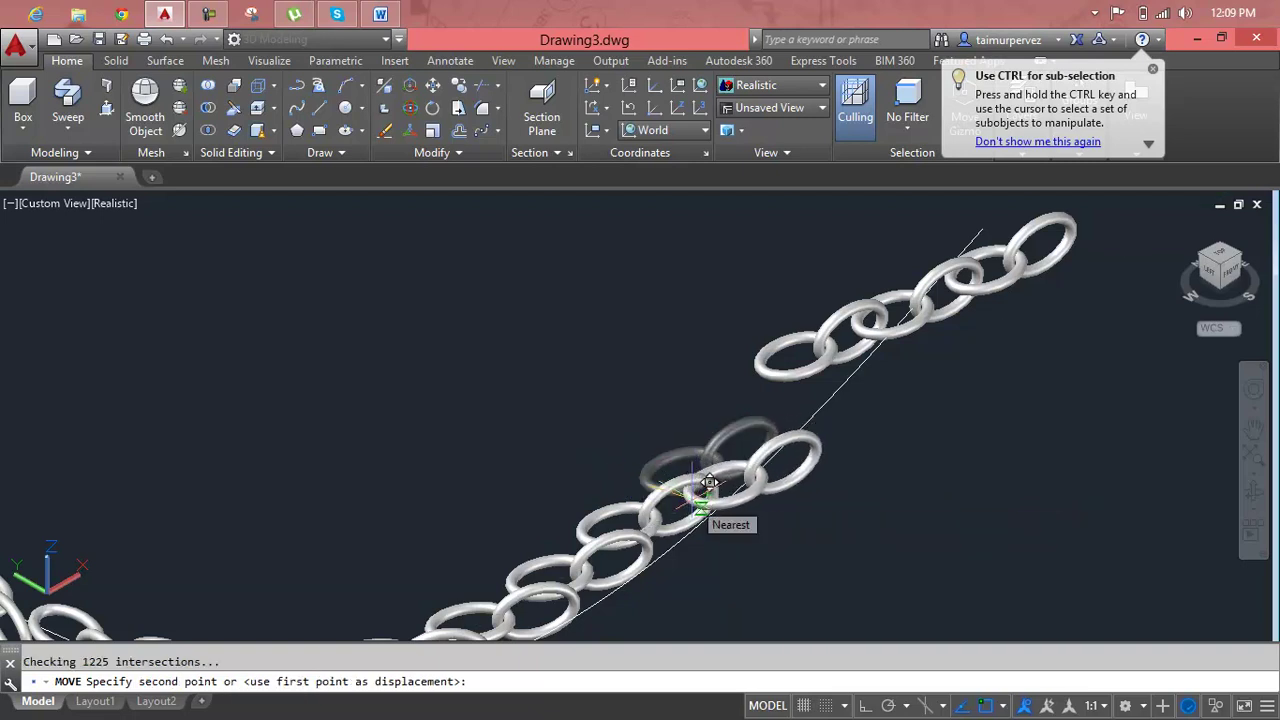
pyautogui.click(707, 483)
pyautogui.scroll(-3, 707, 483)
pyautogui.scroll(-3, 707, 483)
pyautogui.scroll(3, 722, 364)
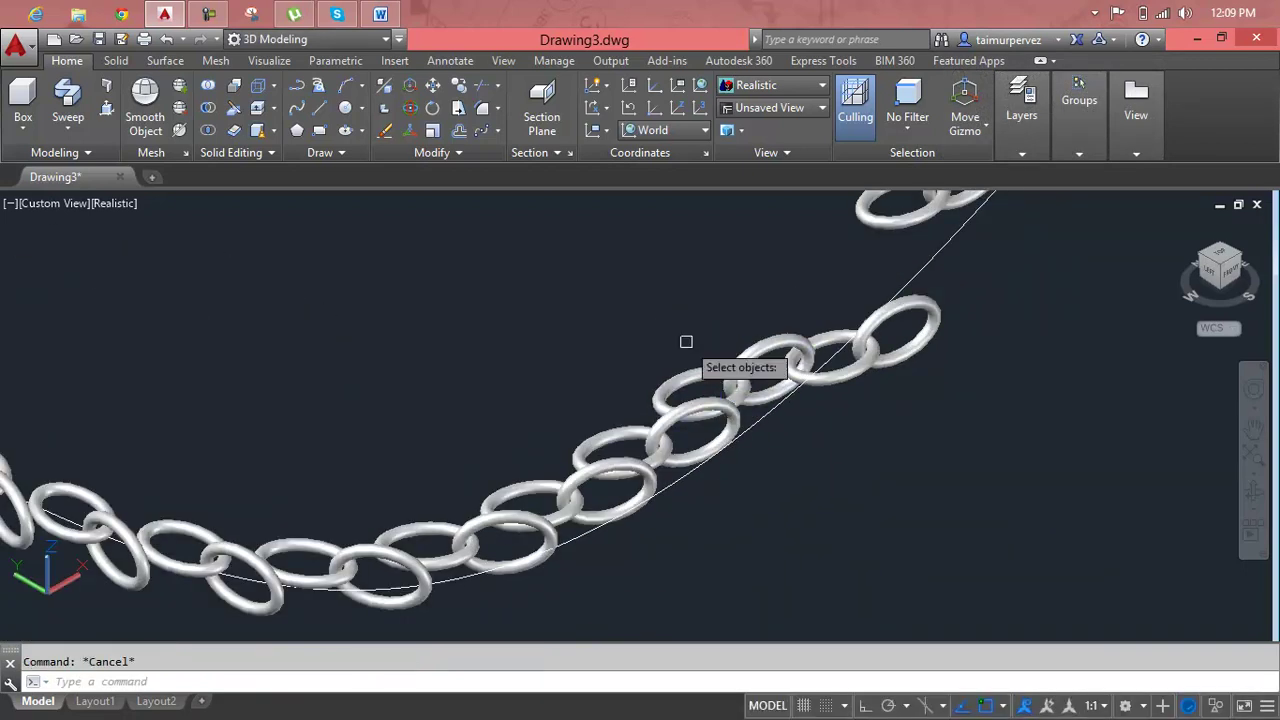
# Step: Shift five loose-end links into line along the chain and erase the spline path
pyautogui.press('Return')
pyautogui.click(700, 337)
pyautogui.click(755, 372)
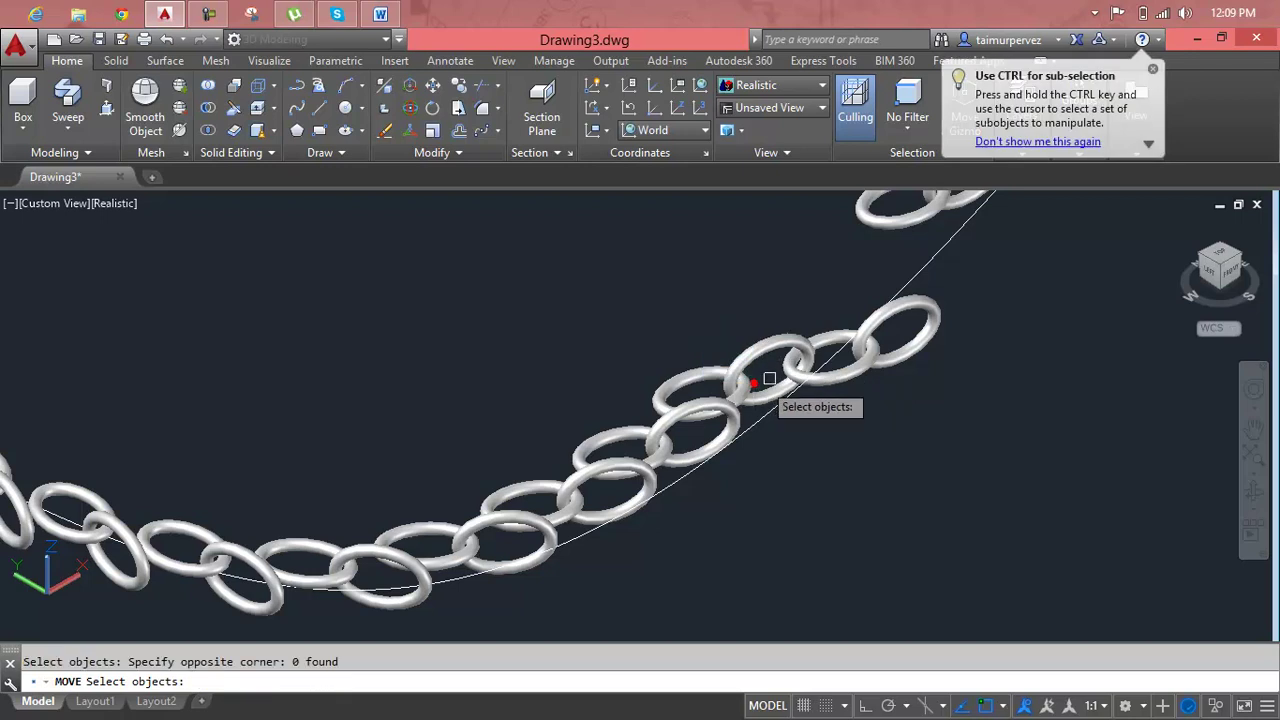
pyautogui.click(939, 310)
pyautogui.click(710, 388)
pyautogui.press('Return')
pyautogui.click(665, 392)
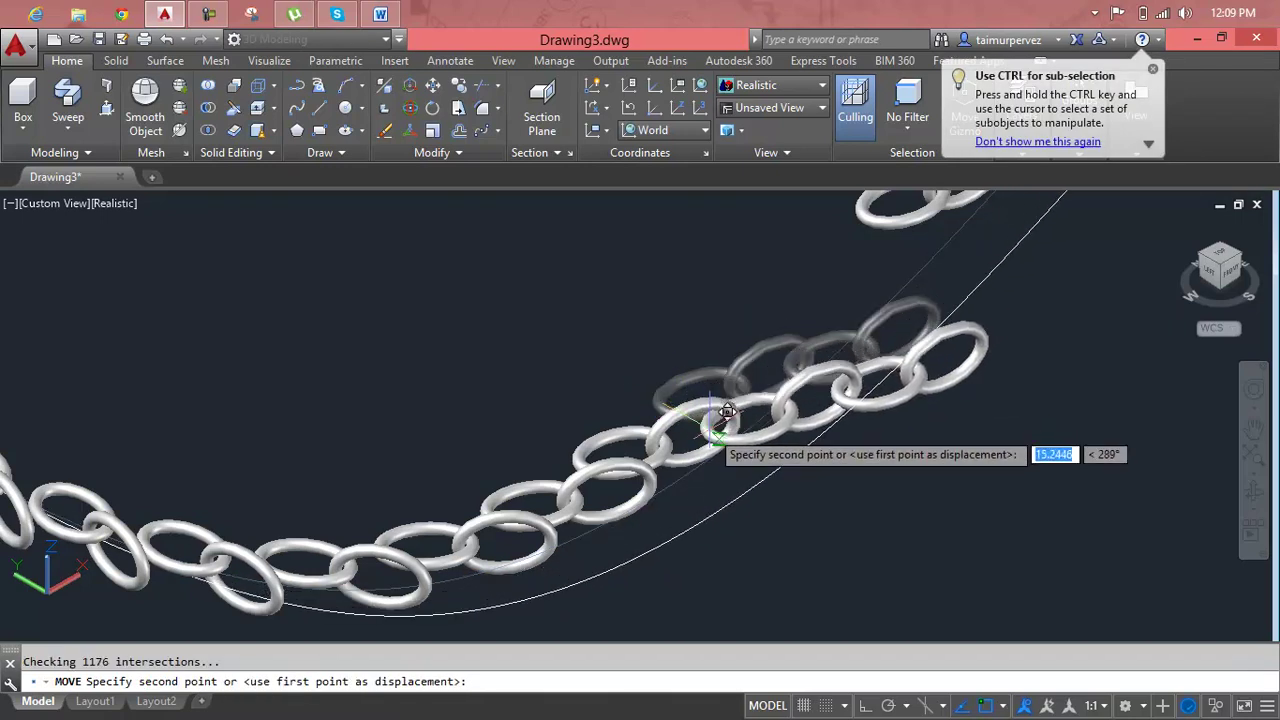
pyautogui.click(704, 426)
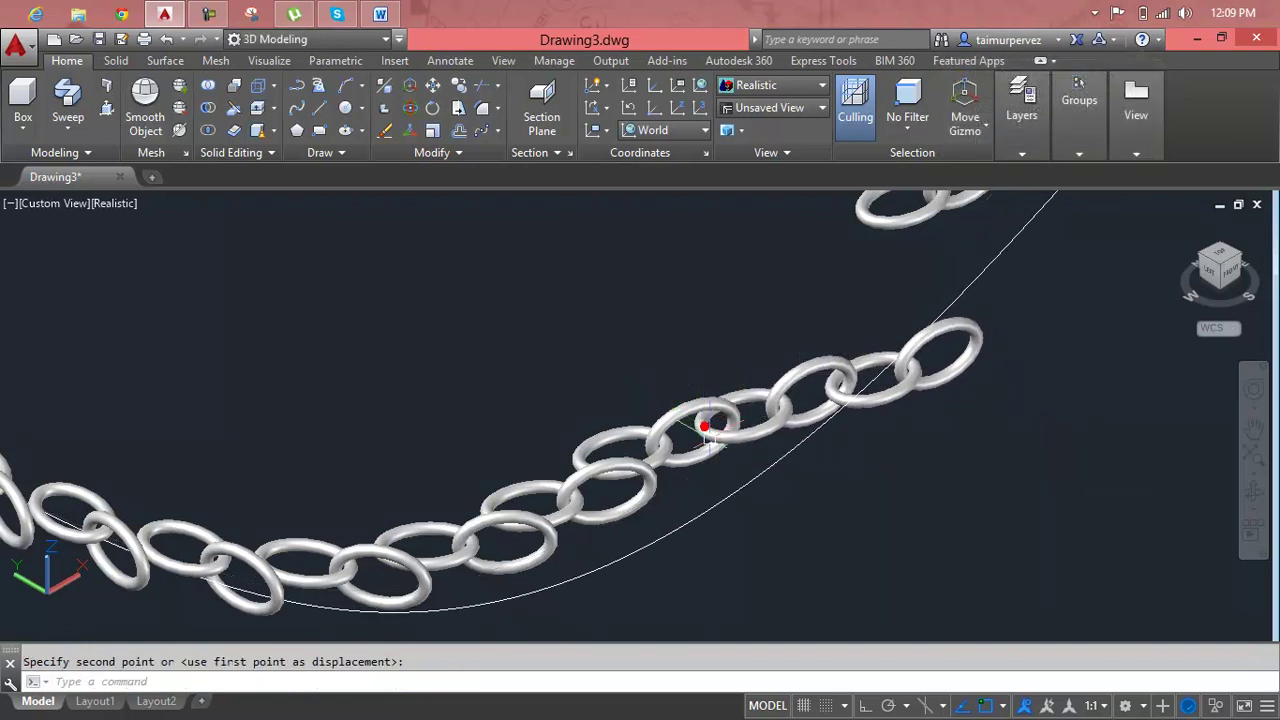
pyautogui.click(745, 492)
pyautogui.press('Delete')
# Step: Start MOVE and crossing-select the six detached upper links
pyautogui.scroll(-3, 740, 488)
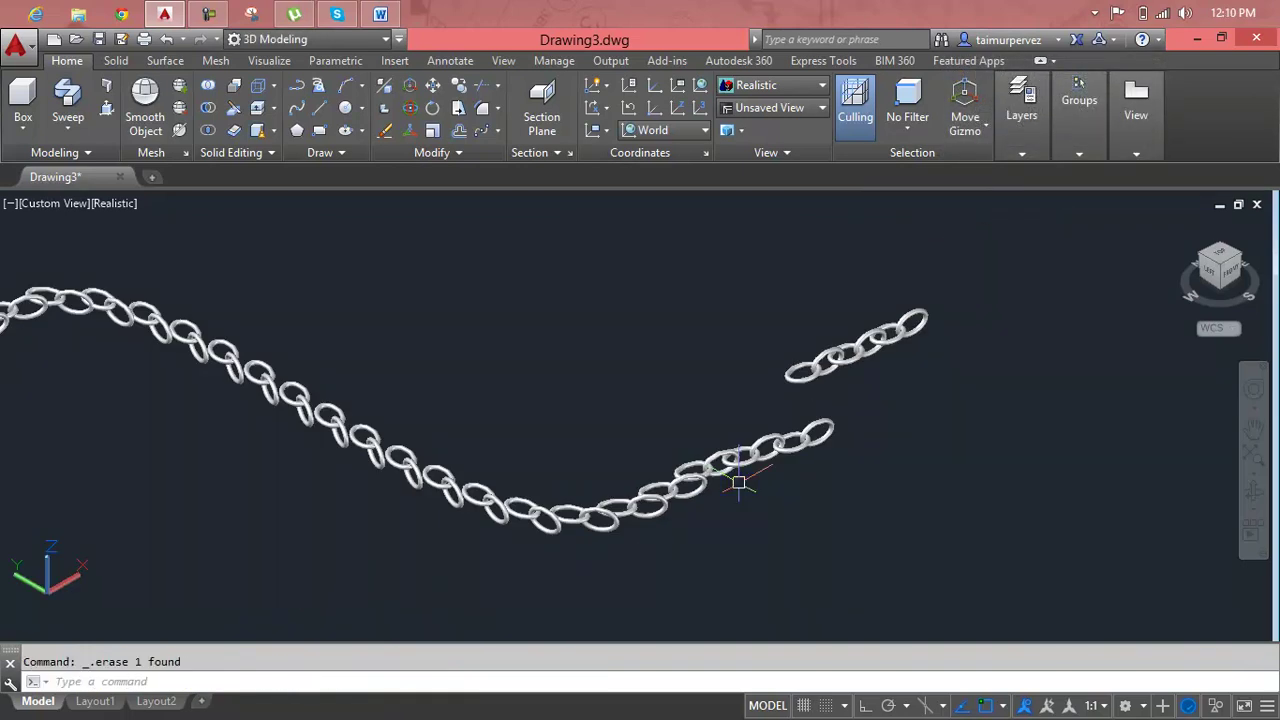
pyautogui.moveTo(740, 488); pyautogui.dragTo(777, 428, button='middle')
pyautogui.scroll(5, 746, 410)
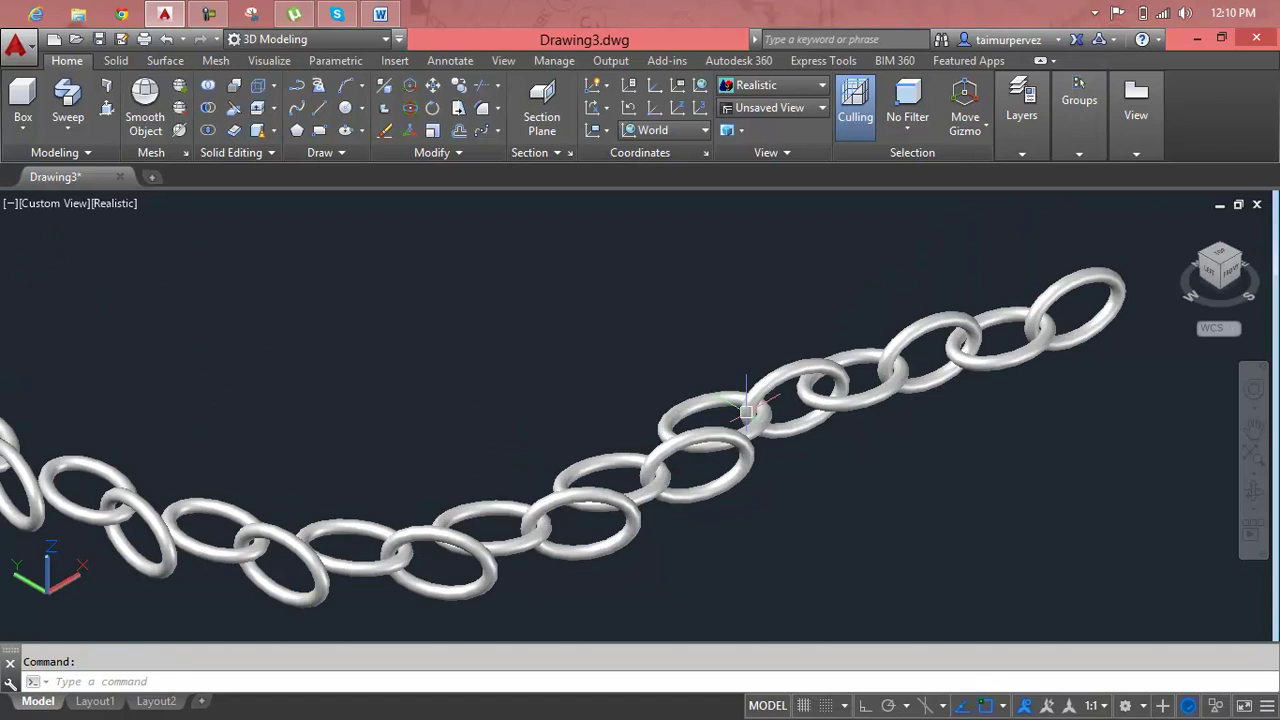
pyautogui.press('Escape')
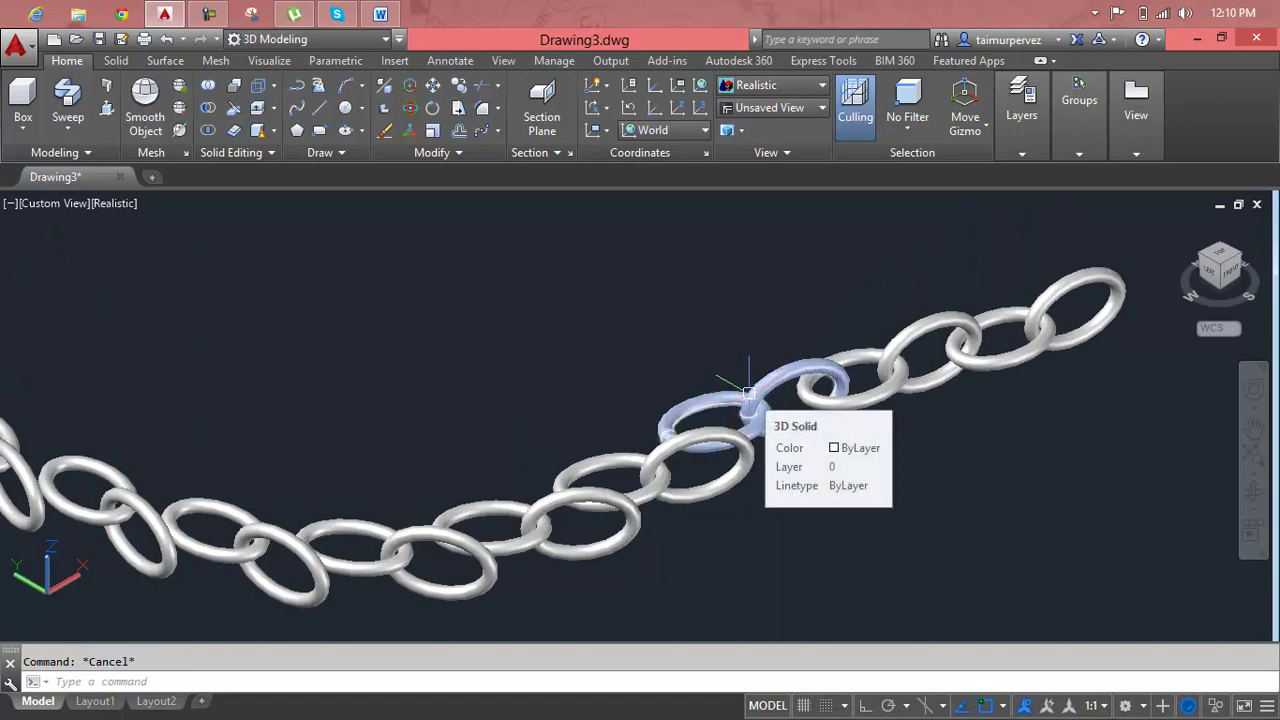
pyautogui.write('m')
pyautogui.press('Return')
pyautogui.click(706, 340)
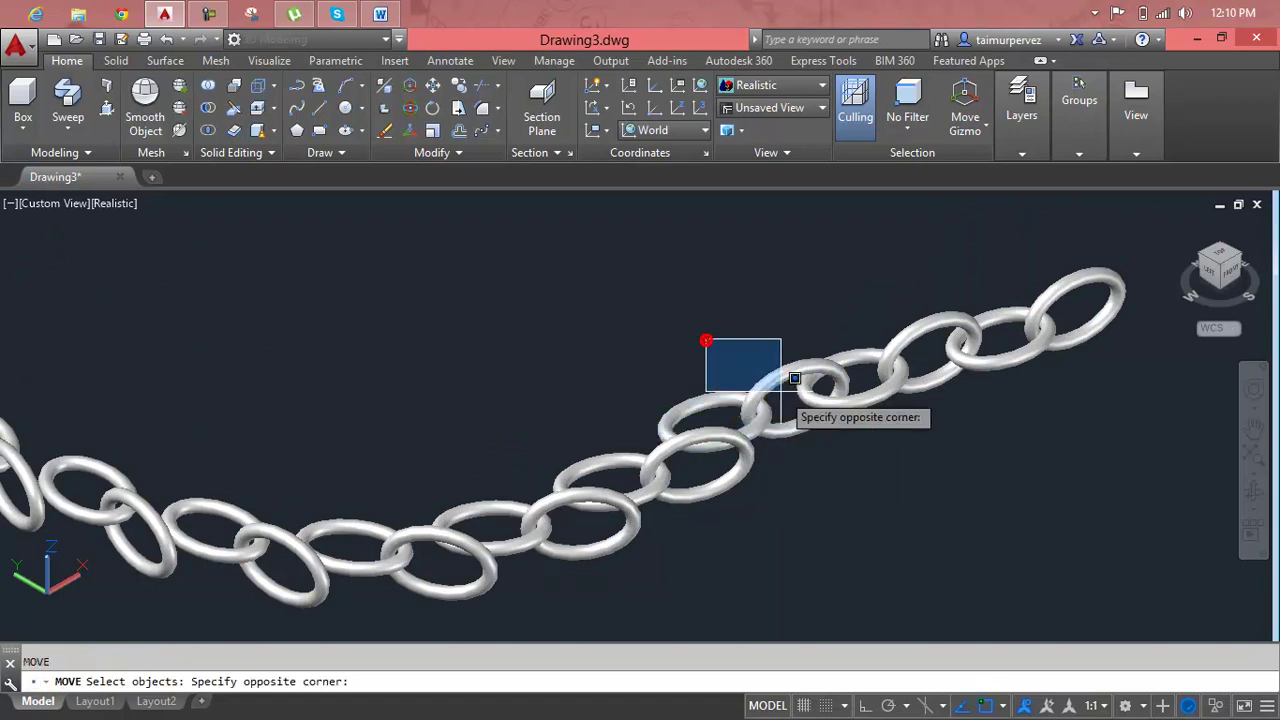
pyautogui.click(960, 396)
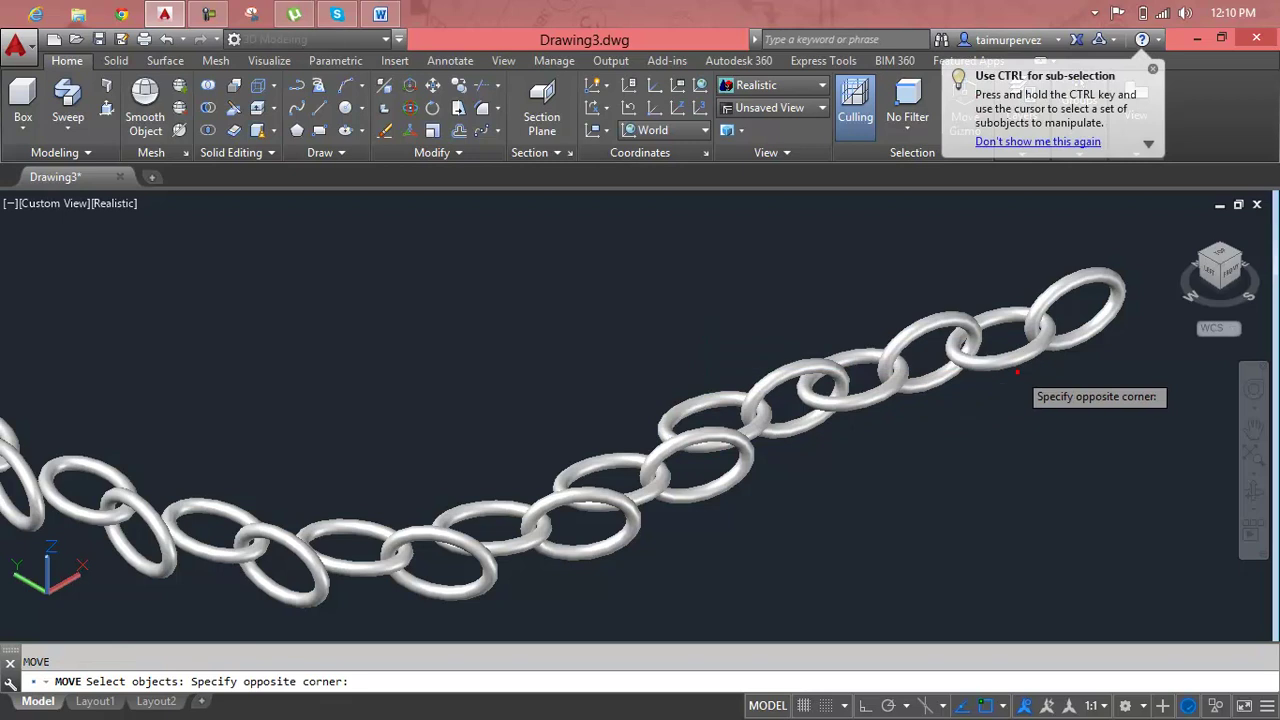
pyautogui.click(1137, 267)
pyautogui.moveTo(881, 377); pyautogui.dragTo(752, 410)
pyautogui.click(752, 410)
pyautogui.press('Return')
# Step: Join the six links onto the chain's end link, then orbit and select two stray links
pyautogui.click(670, 411)
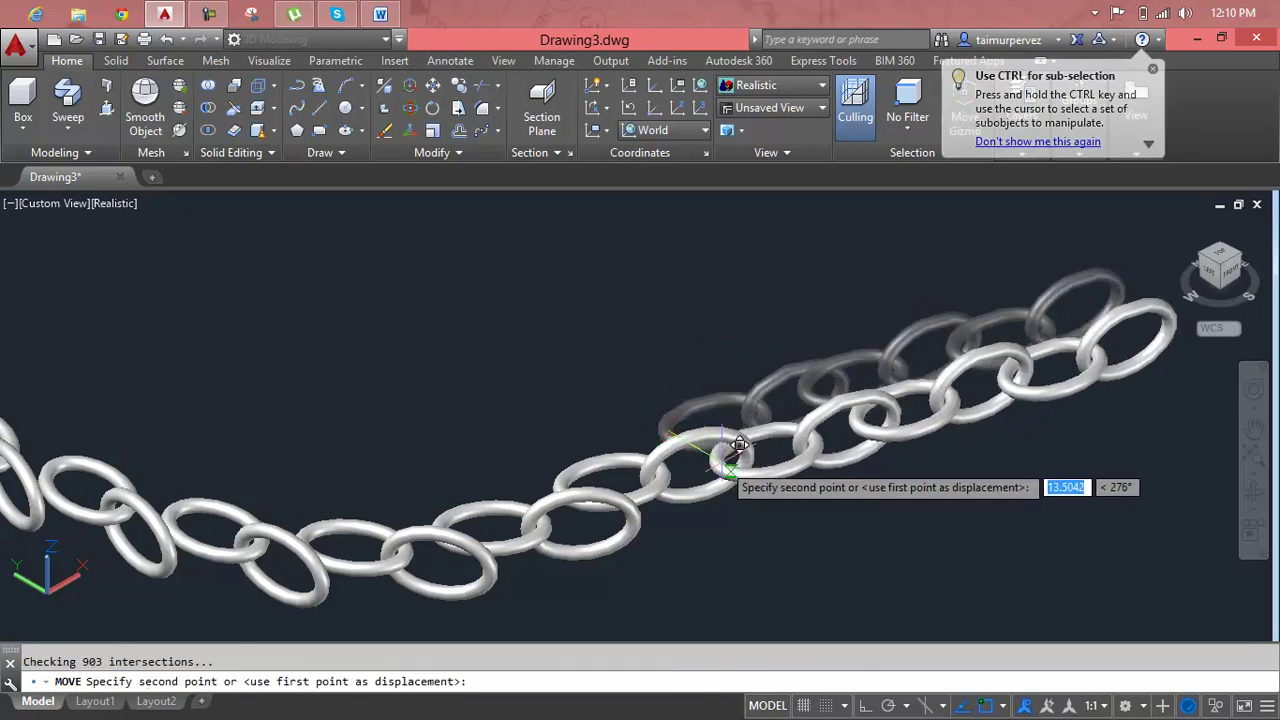
pyautogui.click(716, 447)
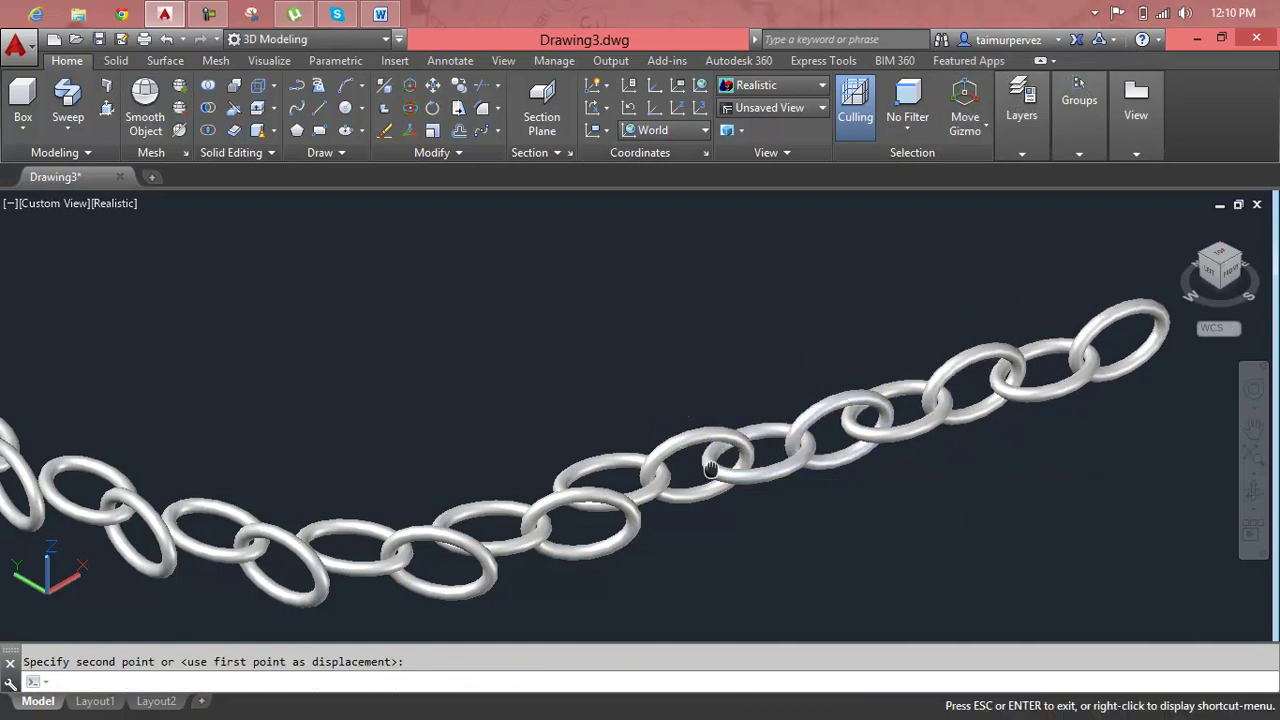
pyautogui.keyDown('shift'); pyautogui.moveTo(716, 447); pyautogui.dragTo(818, 350, button='middle'); pyautogui.keyUp('shift')
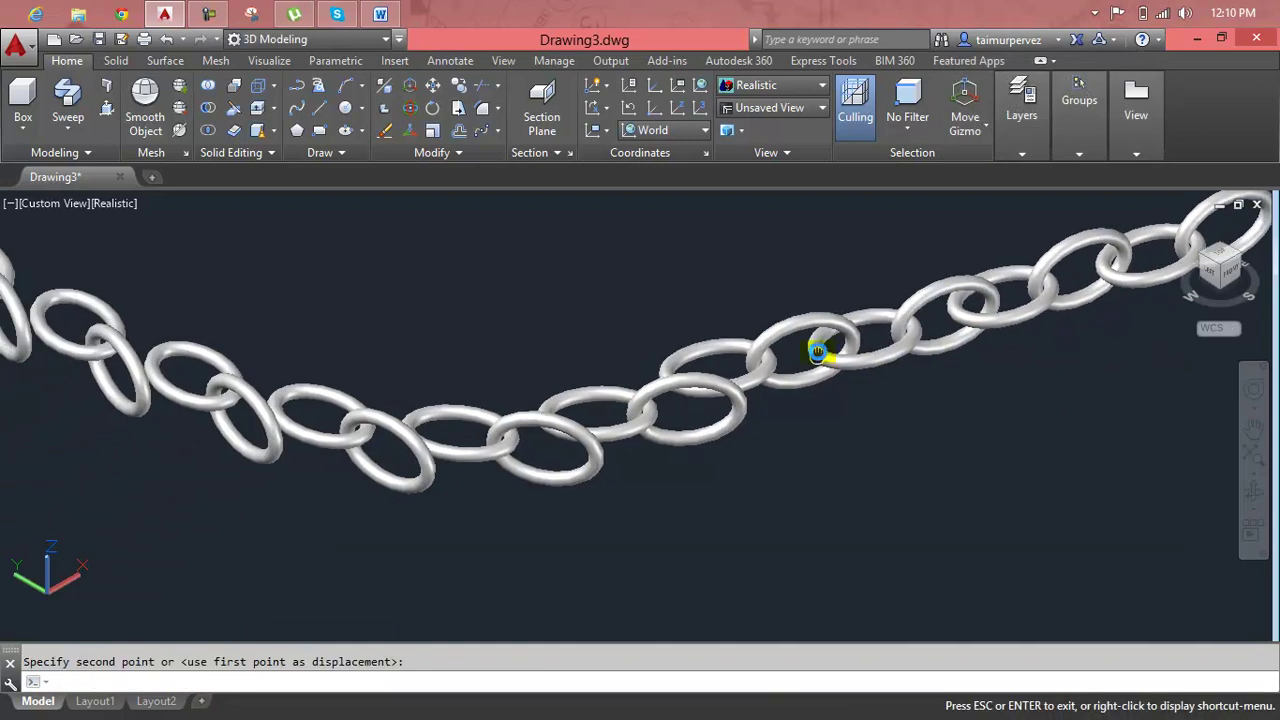
pyautogui.click(736, 408)
# Step: Delete the two stray links and move the last two end links further along the chain
pyautogui.press('Delete')
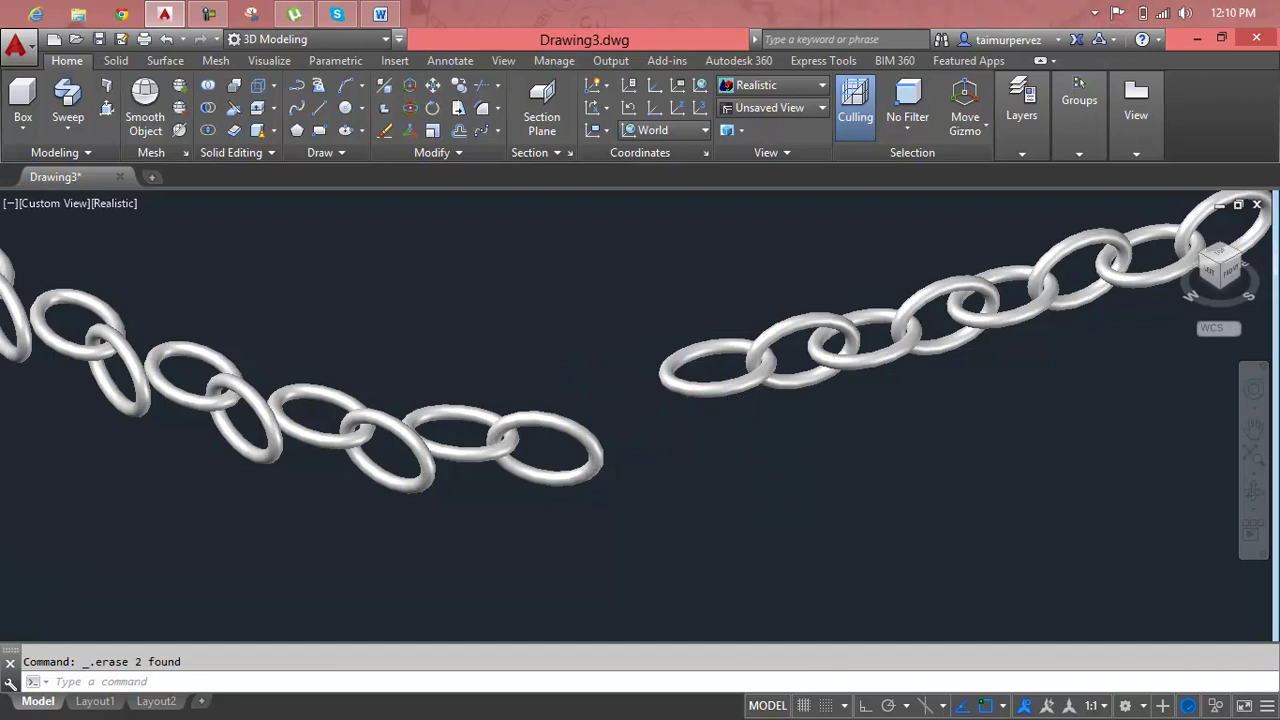
pyautogui.scroll(-2, 727, 407)
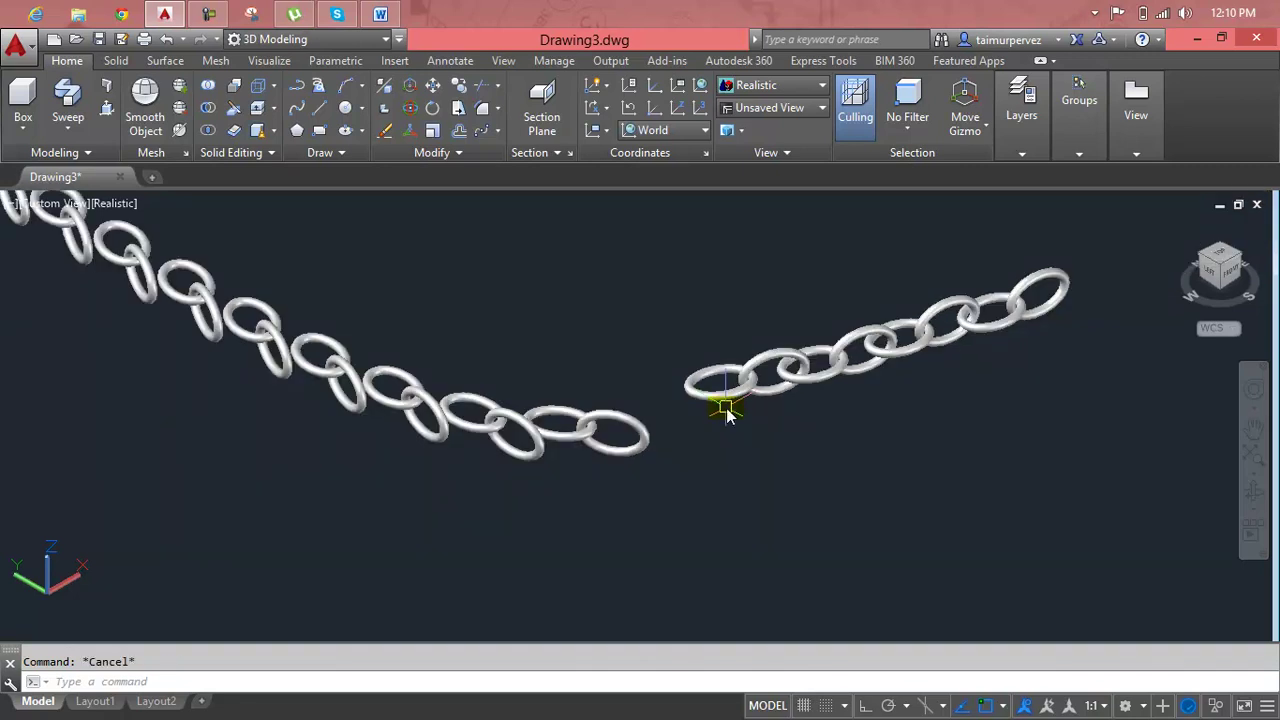
pyautogui.click(573, 377)
pyautogui.click(631, 471)
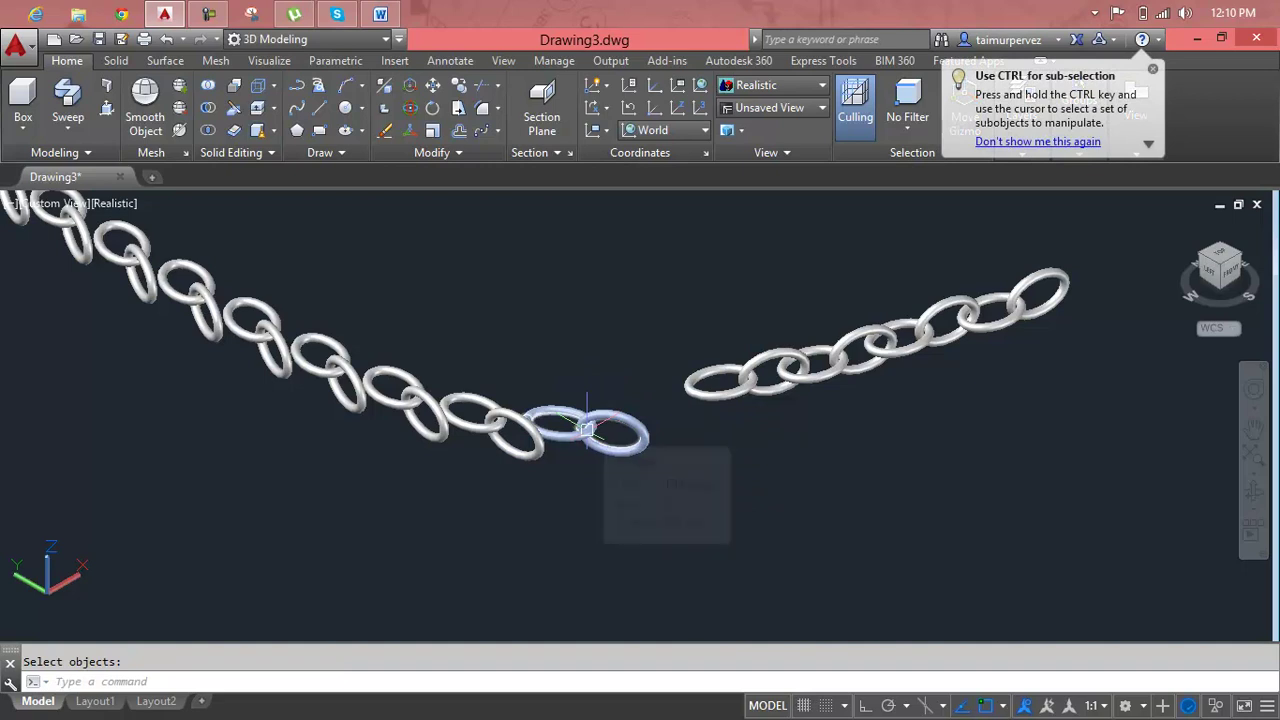
pyautogui.click(609, 380)
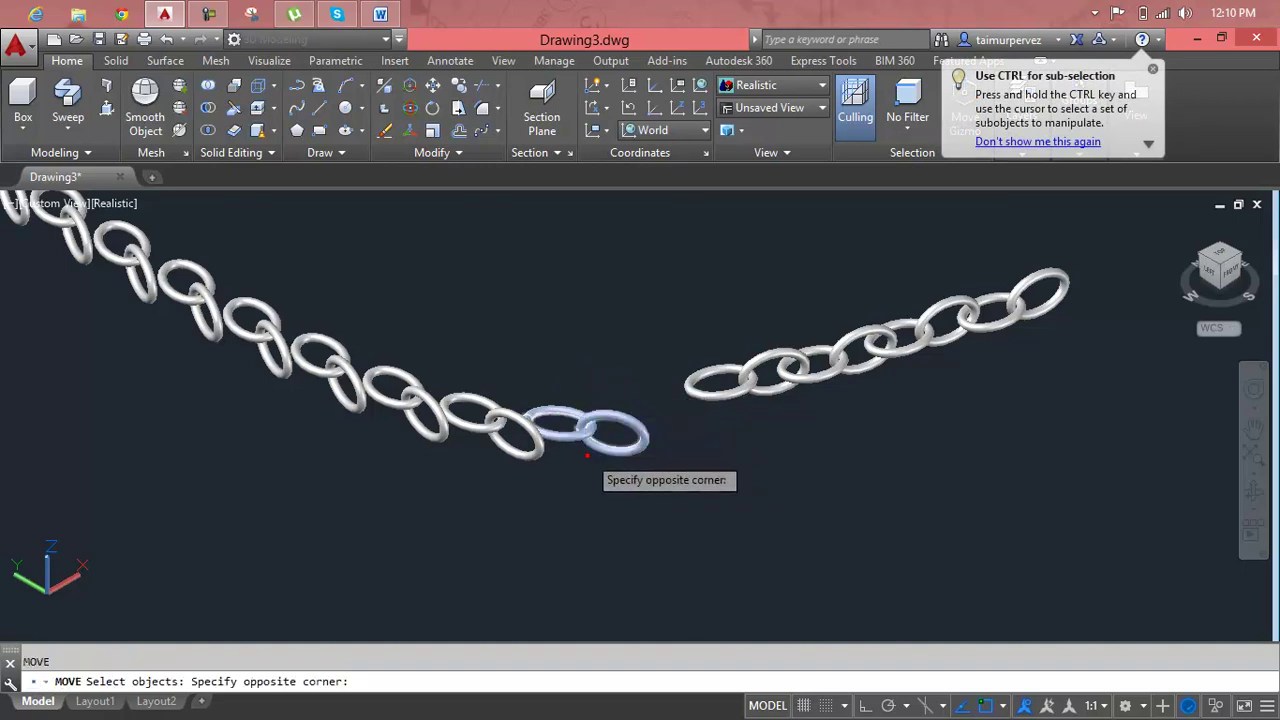
pyautogui.click(587, 455)
pyautogui.scroll(1, 565, 405)
pyautogui.scroll(1, 565, 405)
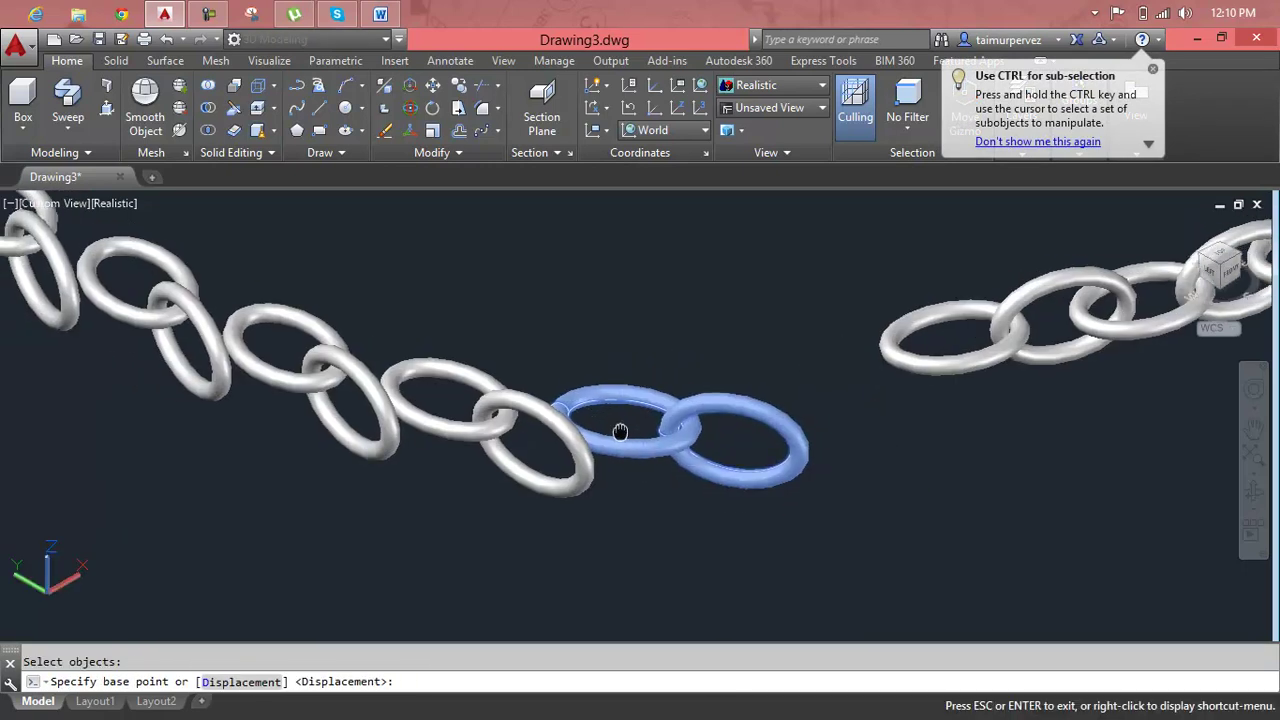
pyautogui.click(563, 405)
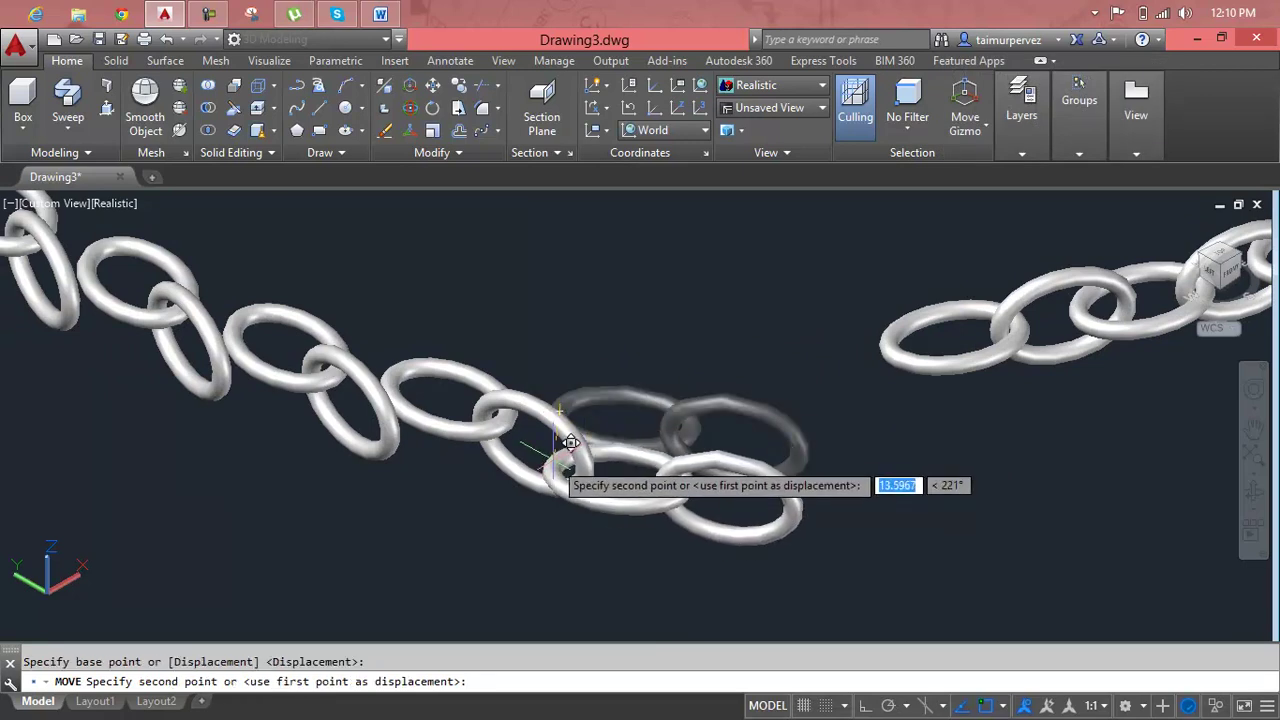
pyautogui.click(571, 443)
# Step: Move four links of the left chain so they join onto the chain
pyautogui.scroll(-2, 580, 450)
pyautogui.scroll(1, 600, 470)
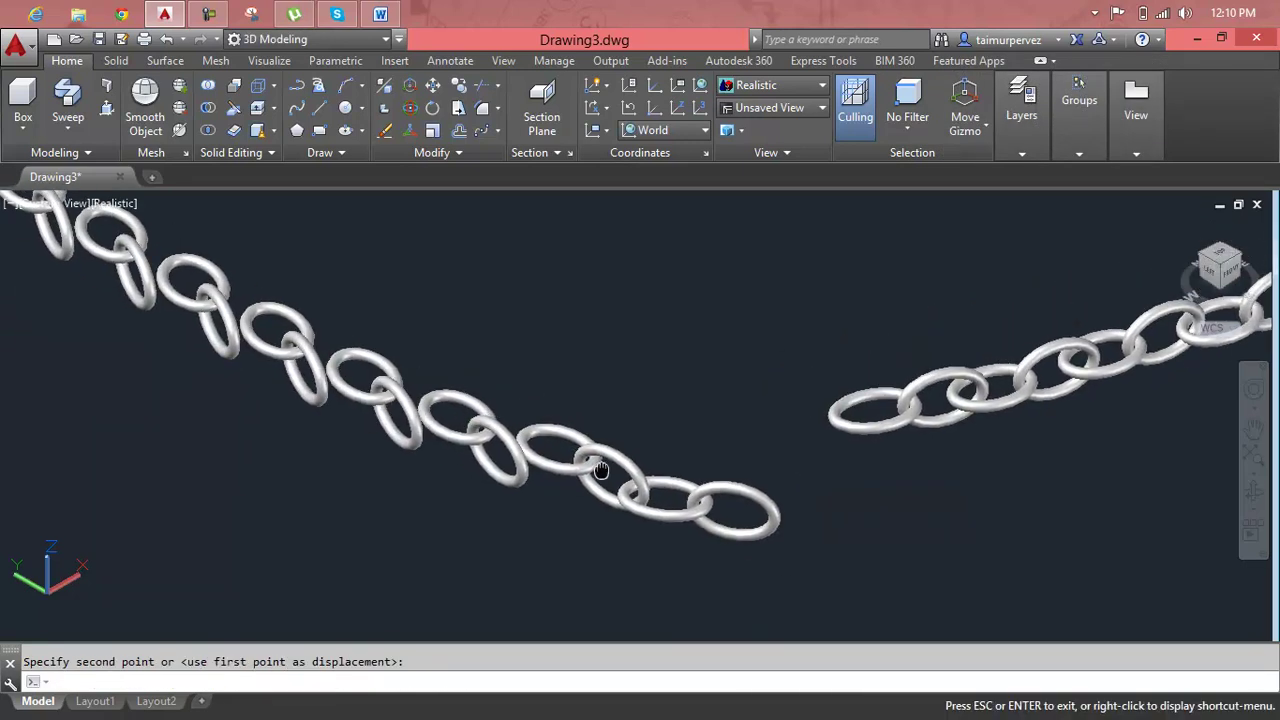
pyautogui.moveTo(600, 470); pyautogui.dragTo(610, 473, button='middle')
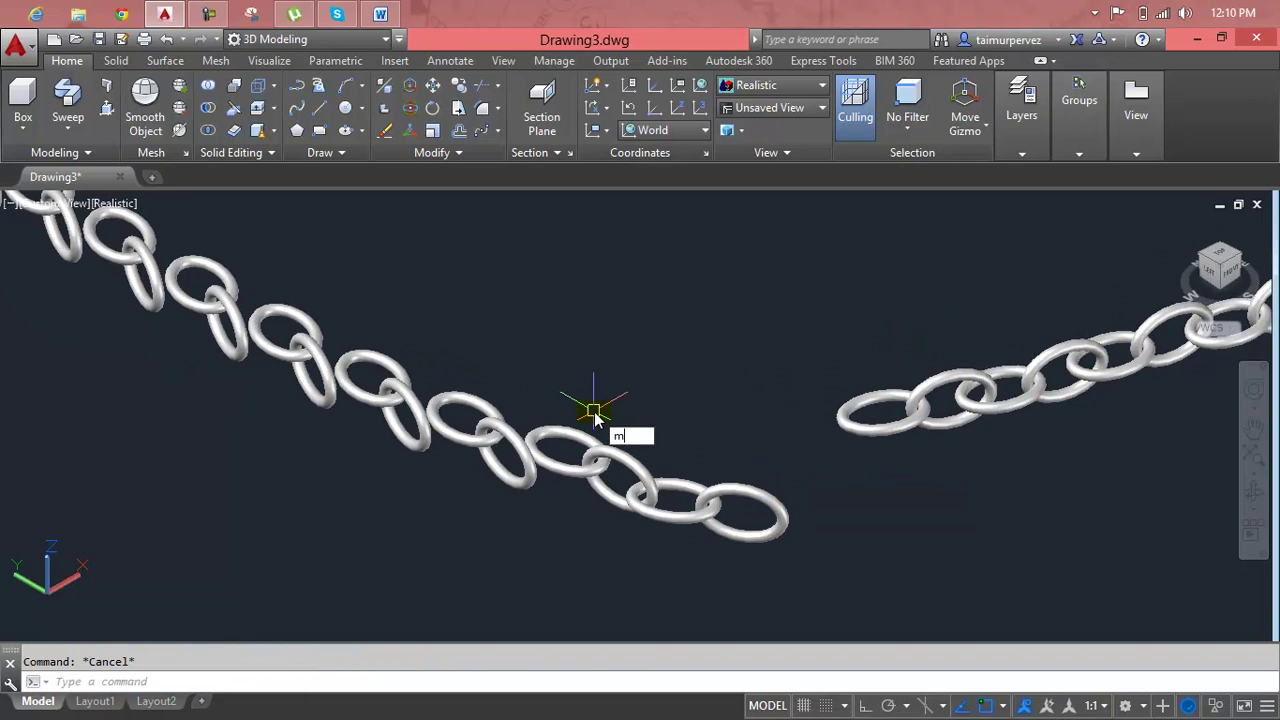
pyautogui.click(565, 392)
pyautogui.click(743, 563)
pyautogui.press('Return')
pyautogui.click(535, 440)
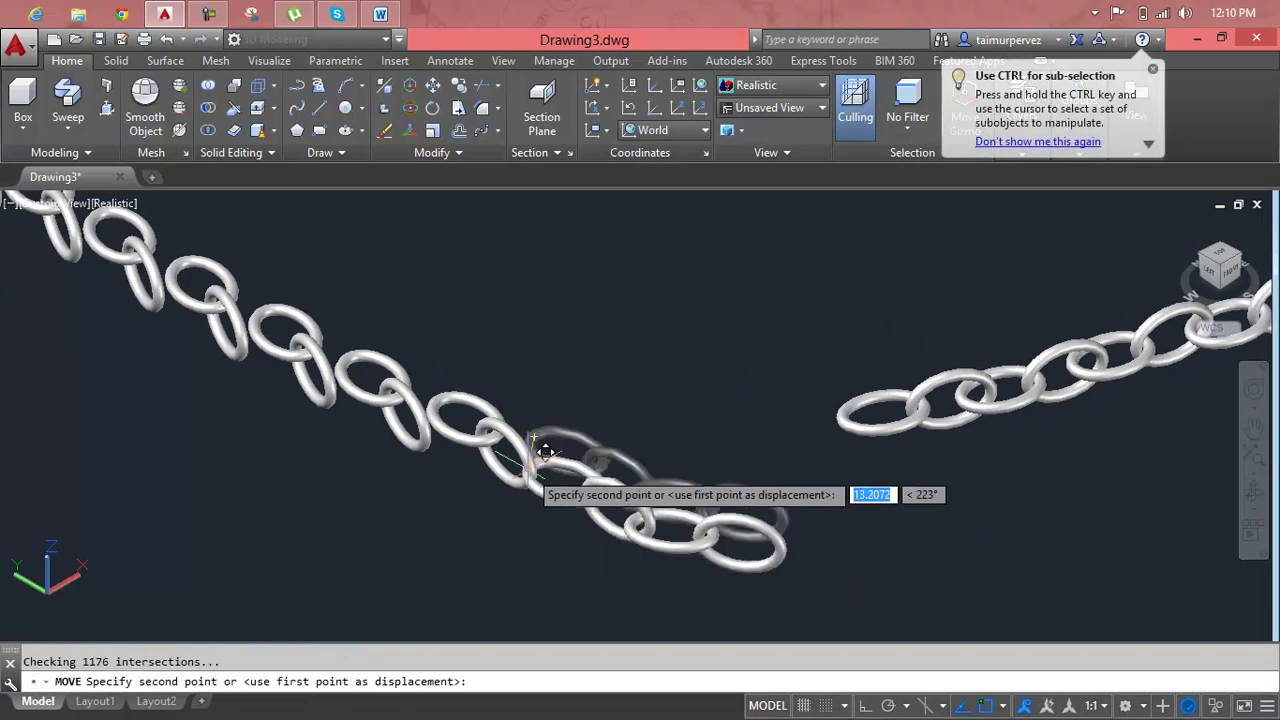
pyautogui.click(511, 459)
# Step: Erase the eight overlapping links and six more upper-left links, then start selecting the left chain
pyautogui.moveTo(665, 465)
pyautogui.keyDown('shift'); pyautogui.mouseDown(button='middle')
pyautogui.moveTo(660, 454)
pyautogui.moveTo(723, 489)
pyautogui.moveTo(623, 486)
pyautogui.mouseUp(button='middle'); pyautogui.keyUp('shift')
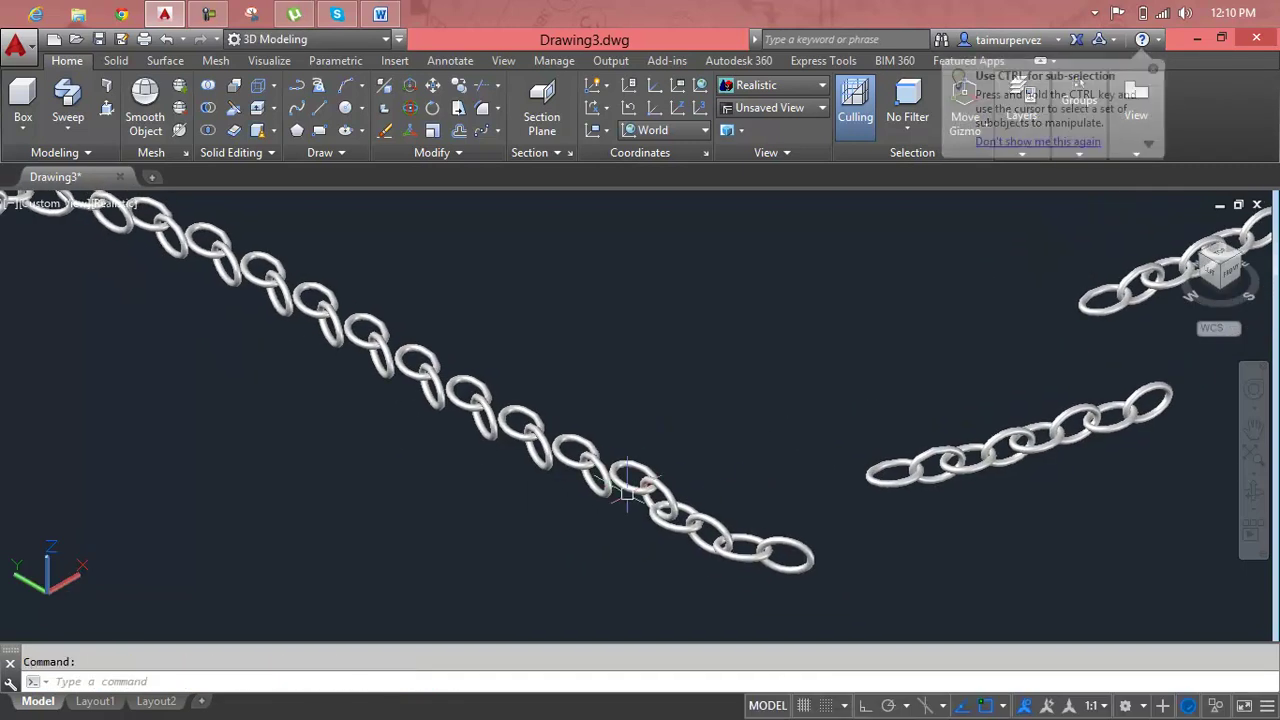
pyautogui.click(604, 420)
pyautogui.click(426, 451)
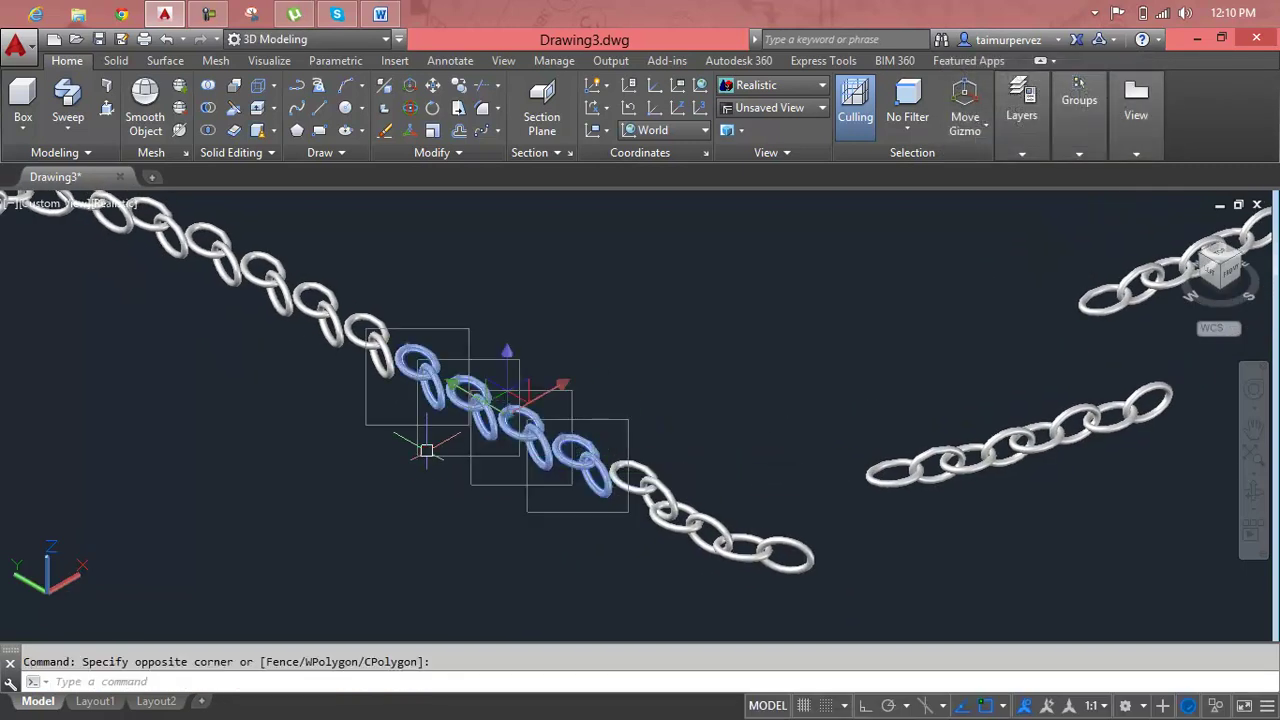
pyautogui.press('Delete')
pyautogui.click(438, 289)
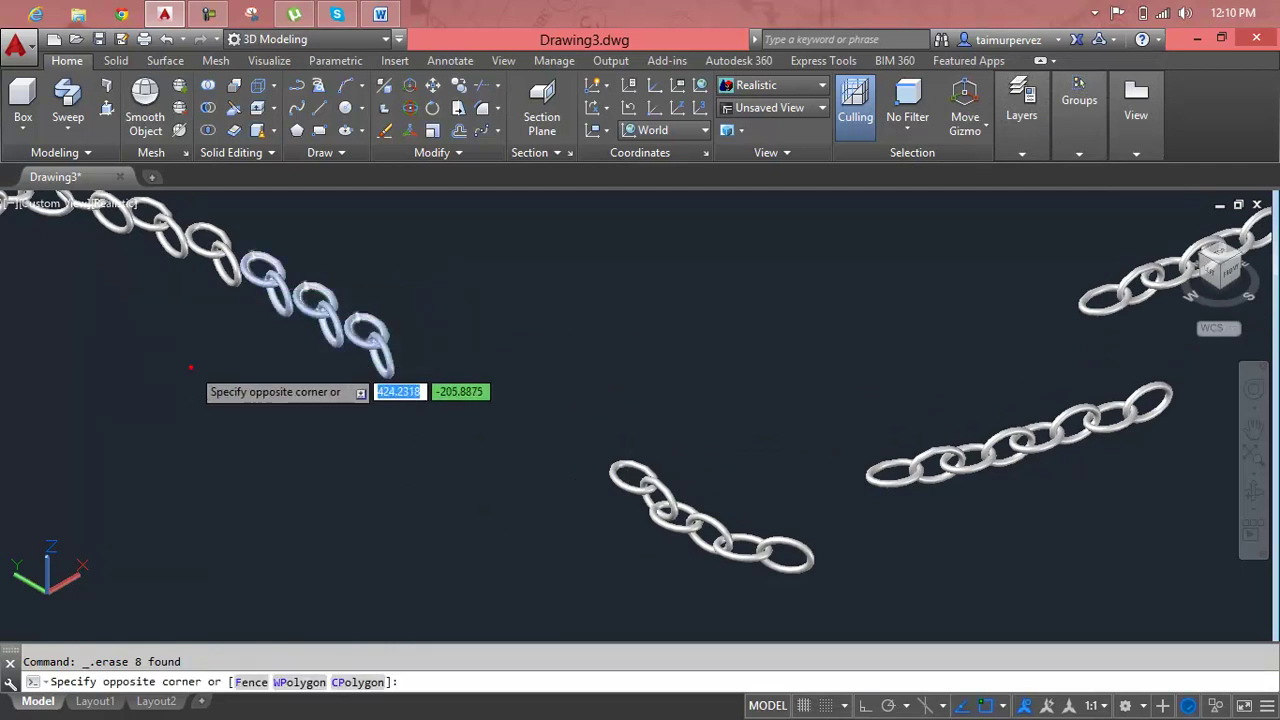
pyautogui.click(191, 366)
pyautogui.scroll(-2, 191, 366)
pyautogui.scroll(-3, 220, 351)
pyautogui.moveTo(230, 380); pyautogui.dragTo(313, 377, button='middle')
pyautogui.press('Delete')
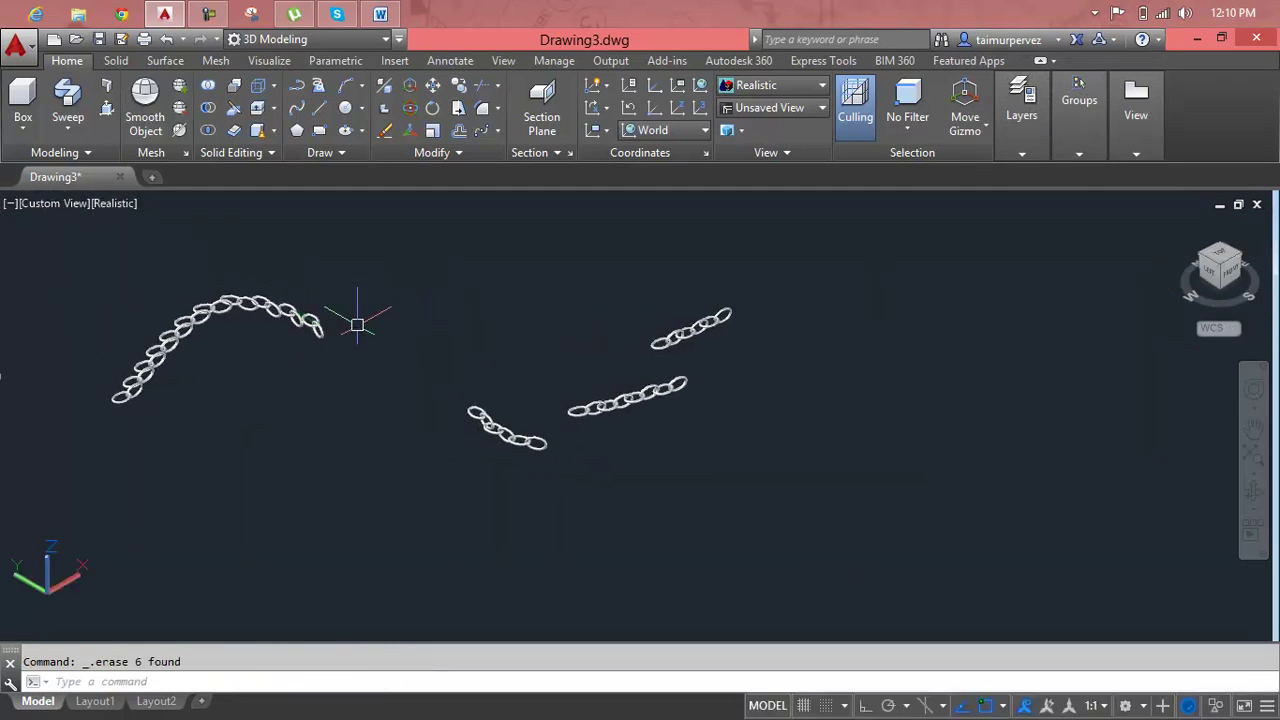
pyautogui.click(377, 289)
# Step: Delete the entire left chain
pyautogui.click(104, 445)
pyautogui.press('Delete')
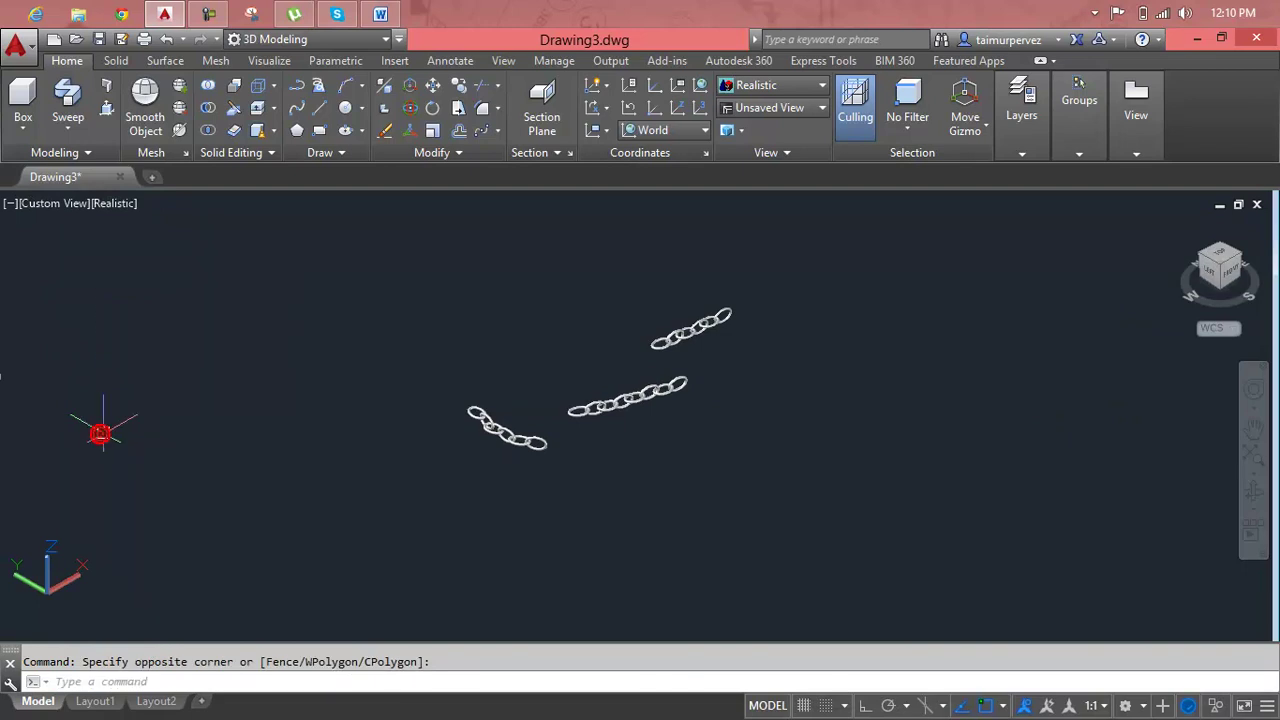
pyautogui.scroll(5, 685, 383)
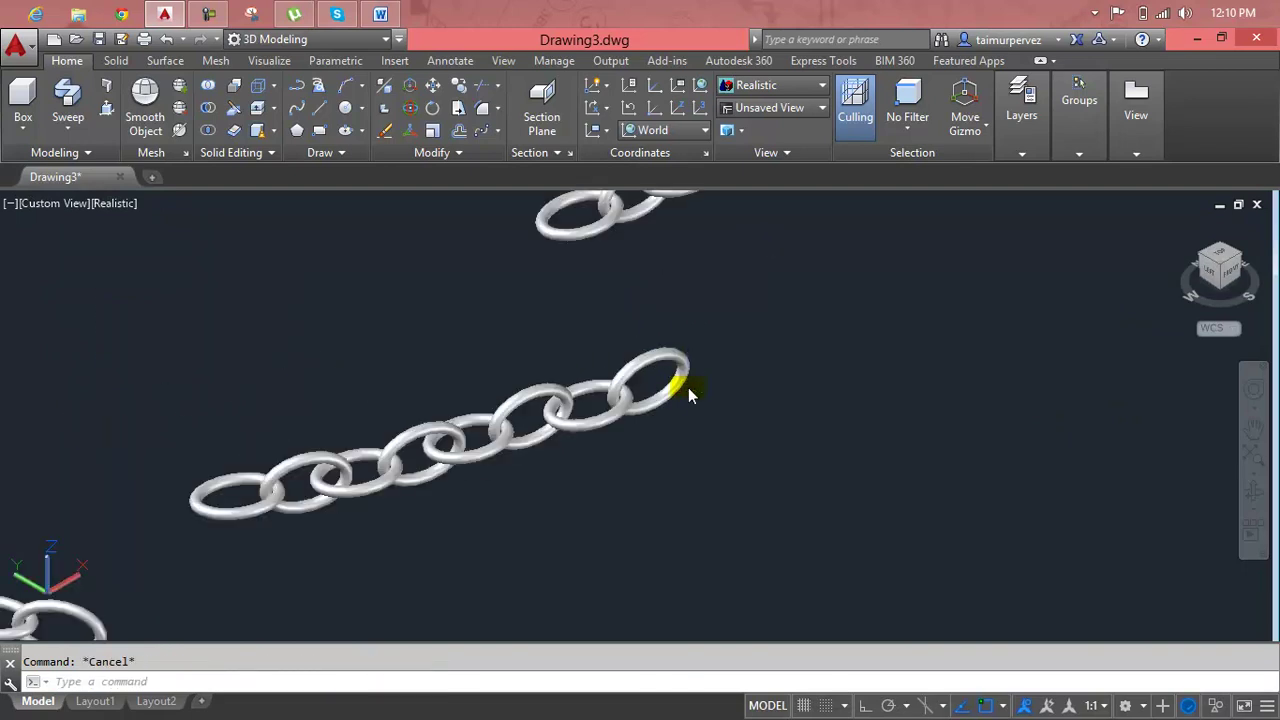
# Step: Move the middle chain by its right-end link onto the upper chain's end
pyautogui.click(716, 328)
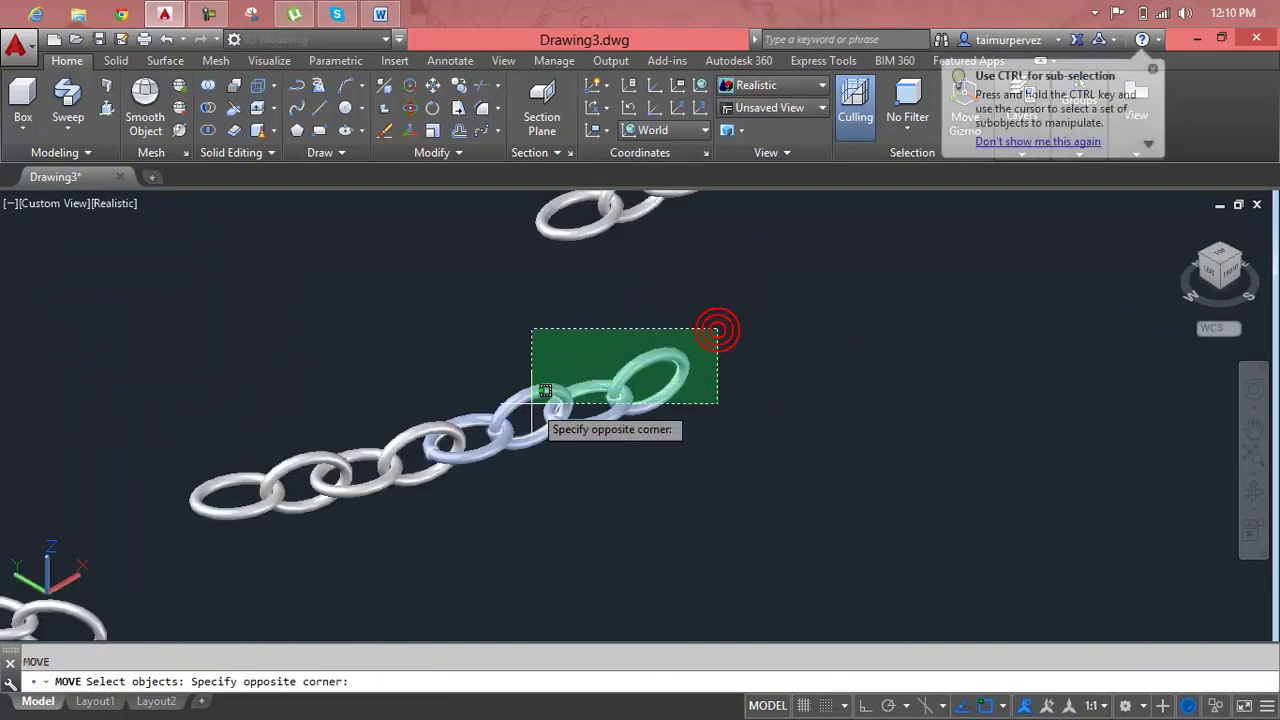
pyautogui.click(148, 568)
pyautogui.press('Return')
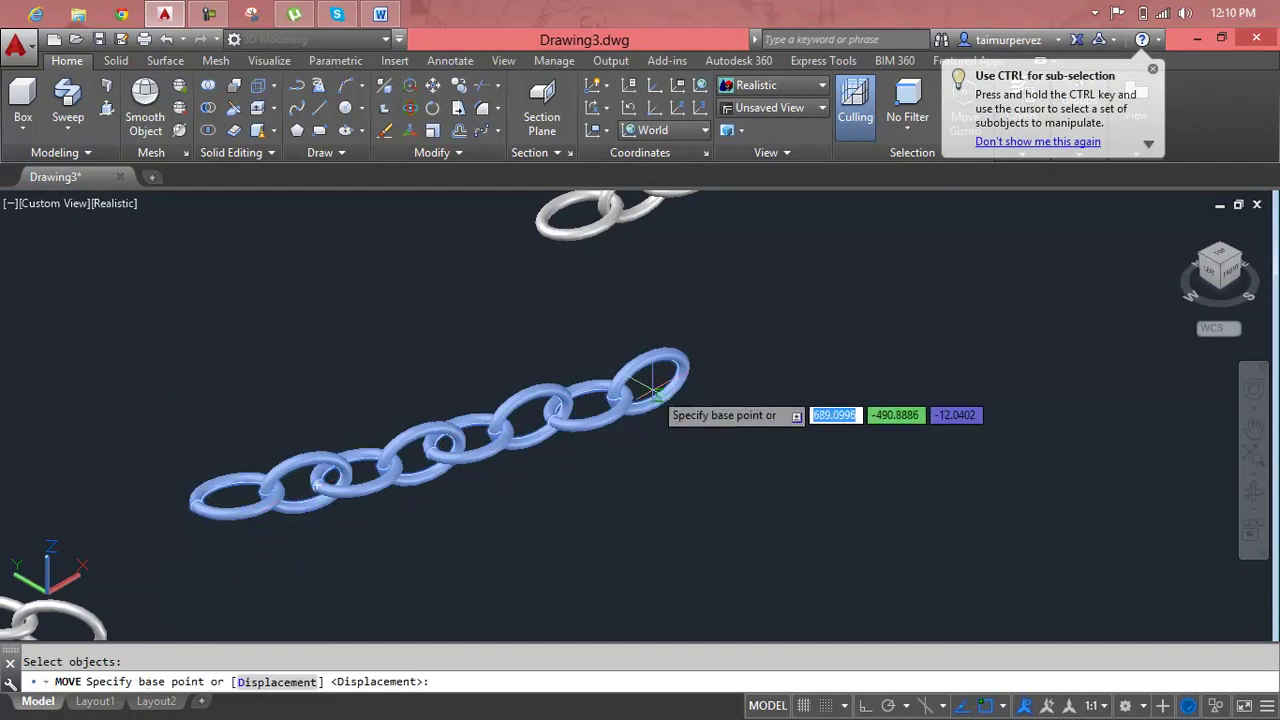
pyautogui.click(674, 364)
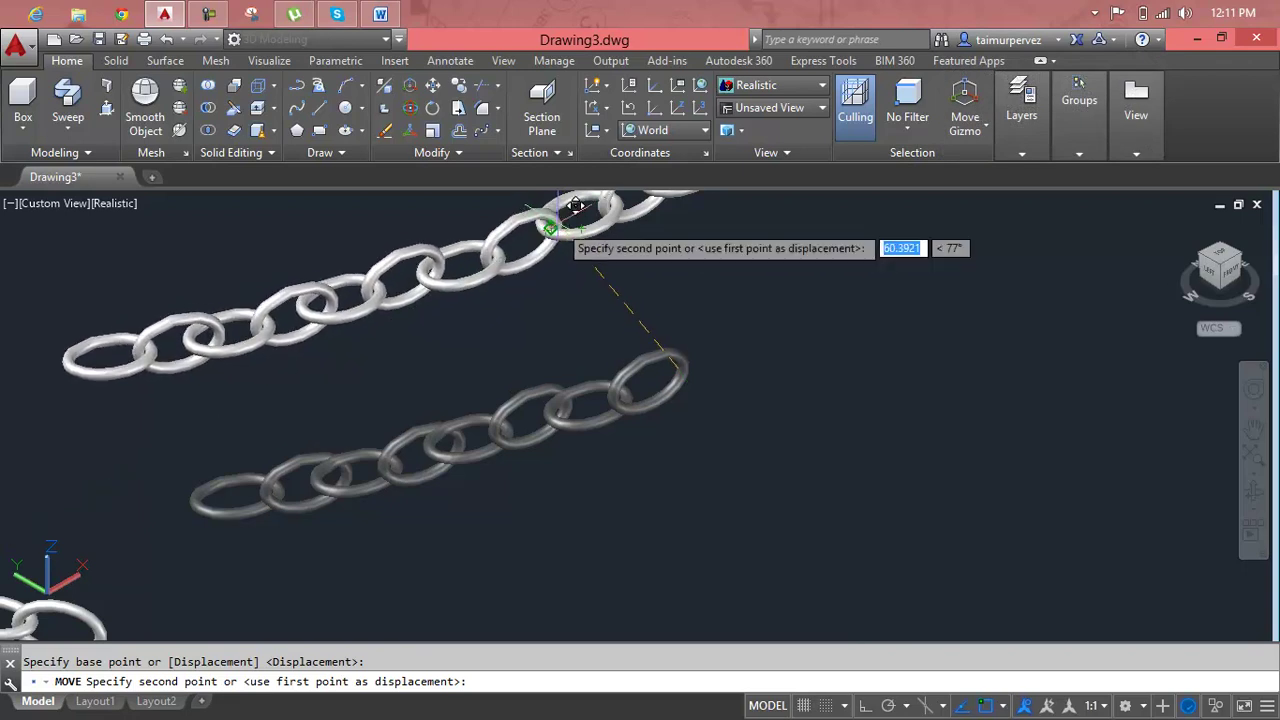
pyautogui.click(558, 221)
pyautogui.scroll(-4, 502, 327)
pyautogui.moveTo(514, 346); pyautogui.dragTo(650, 386, button='middle')
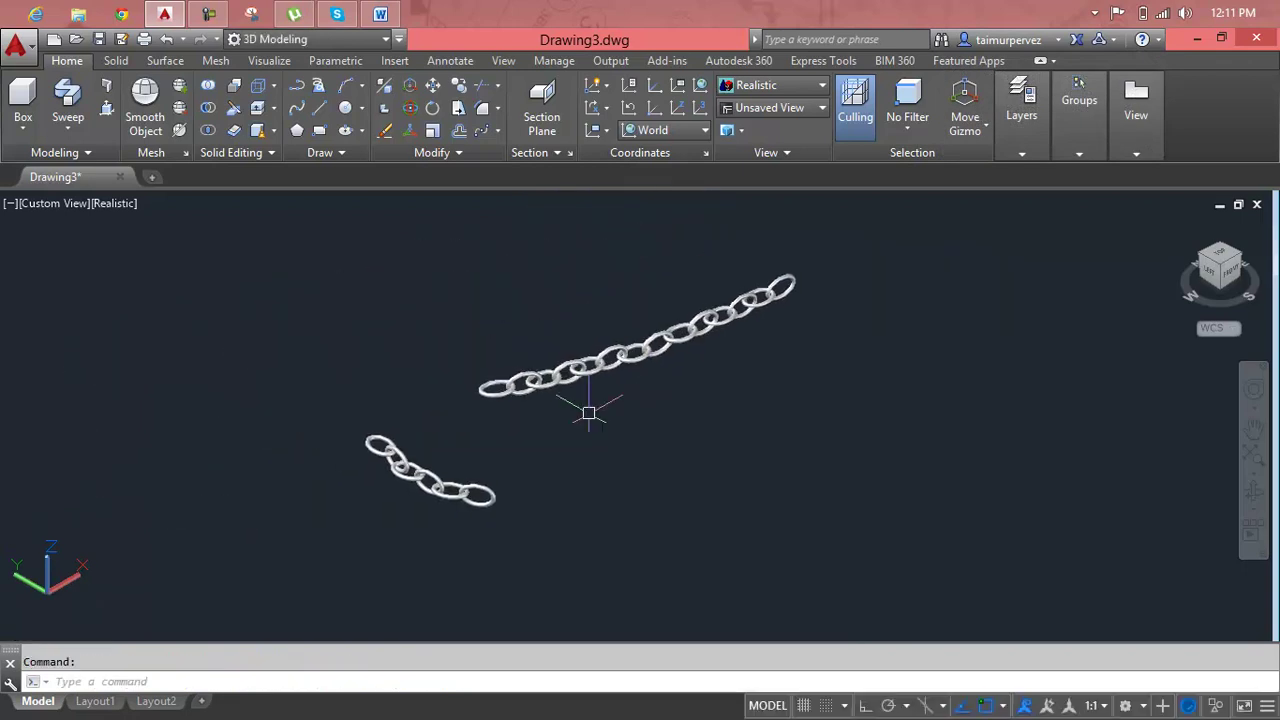
pyautogui.scroll(2, 530, 442)
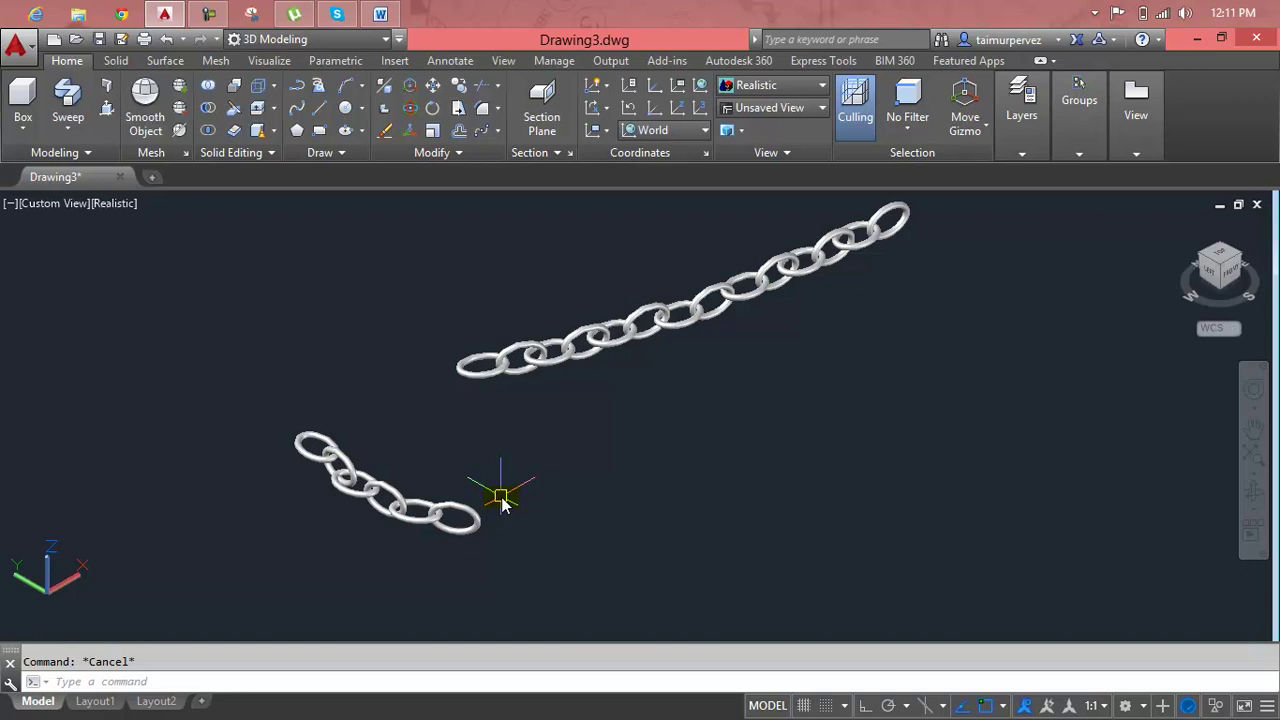
# Step: Move the lower chain by its end link onto the long chain's other end
pyautogui.click(547, 441)
pyautogui.click(209, 543)
pyautogui.press('Return')
pyautogui.click(474, 521)
pyautogui.scroll(2, 460, 370)
pyautogui.scroll(1, 468, 368)
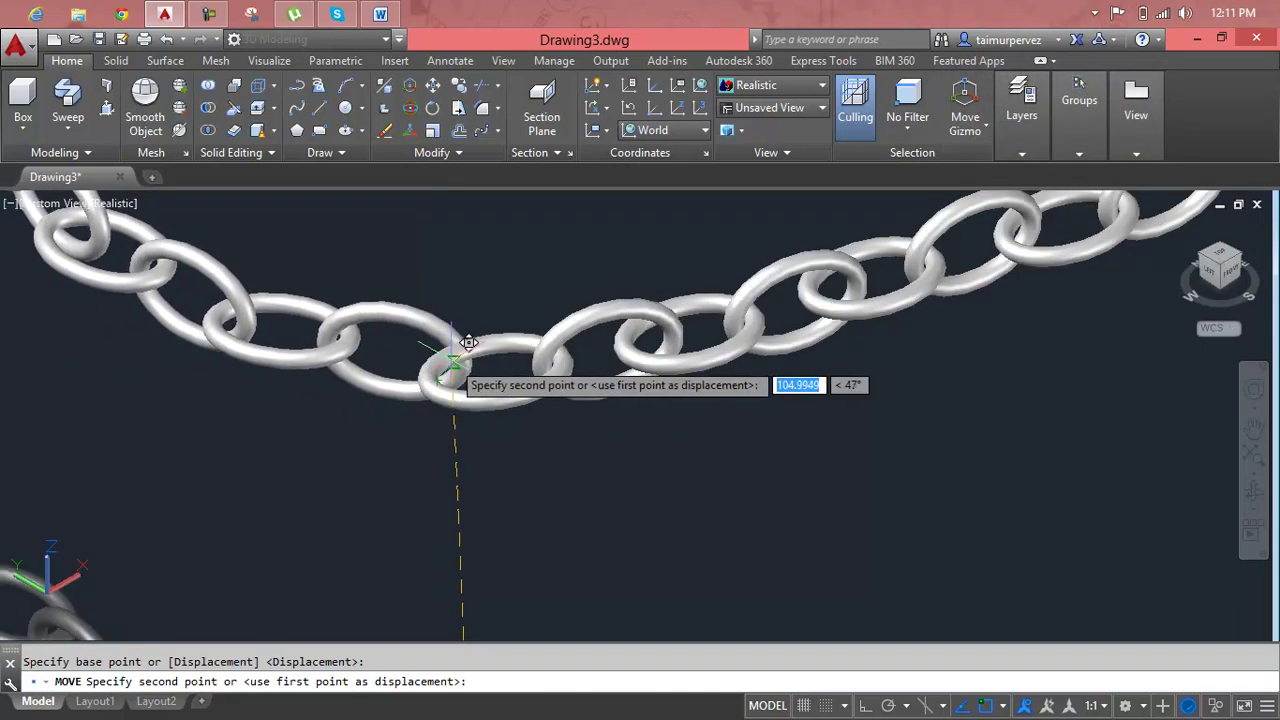
pyautogui.click(453, 355)
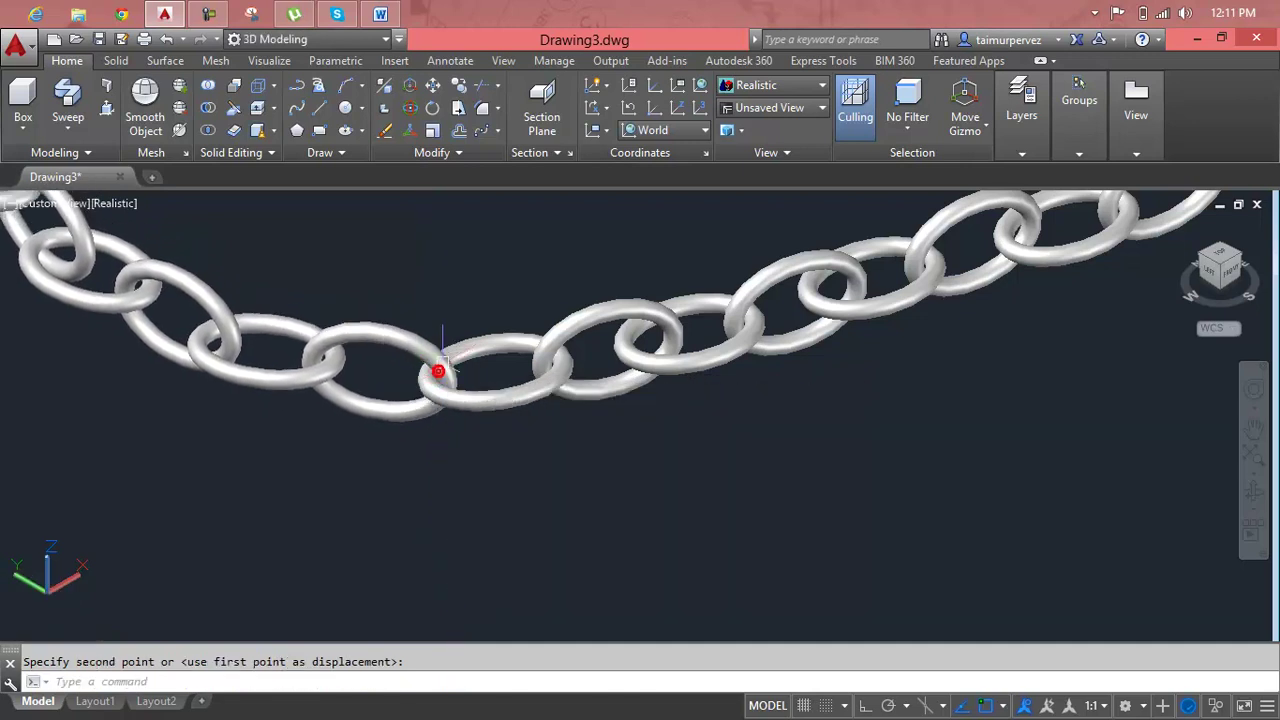
pyautogui.scroll(-4, 580, 466)
pyautogui.scroll(-3, 644, 476)
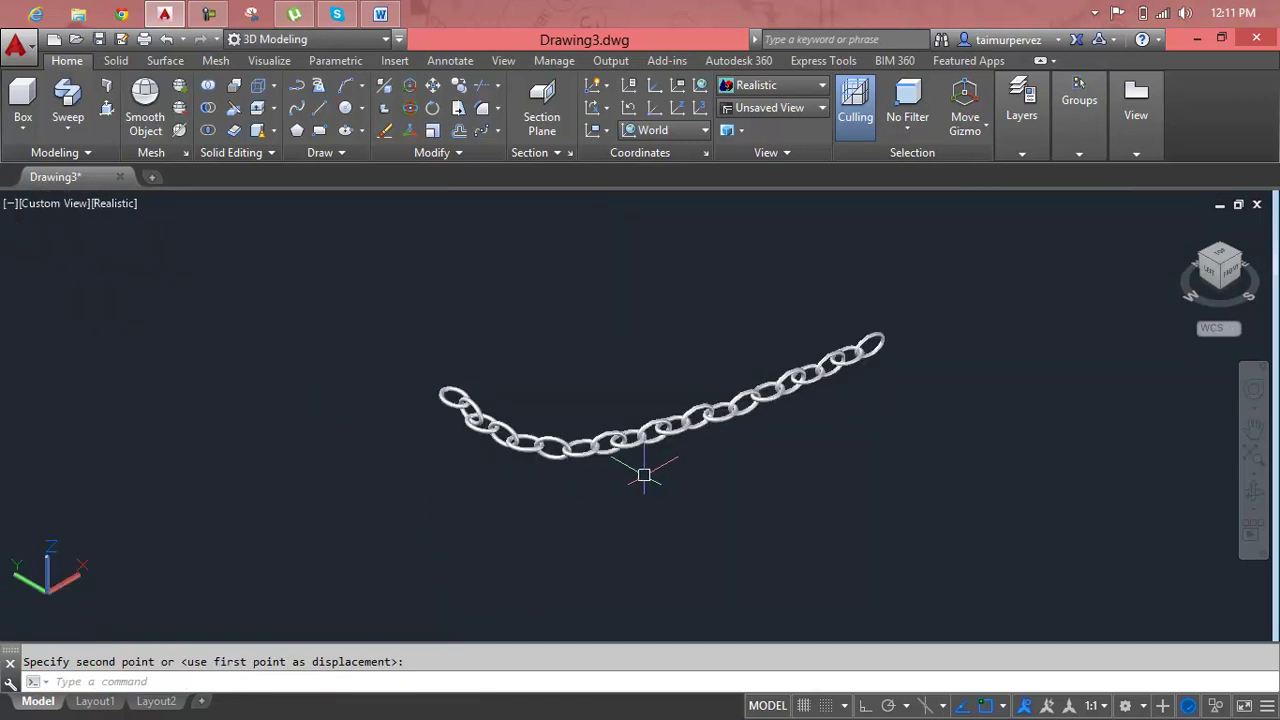
pyautogui.scroll(2, 490, 445)
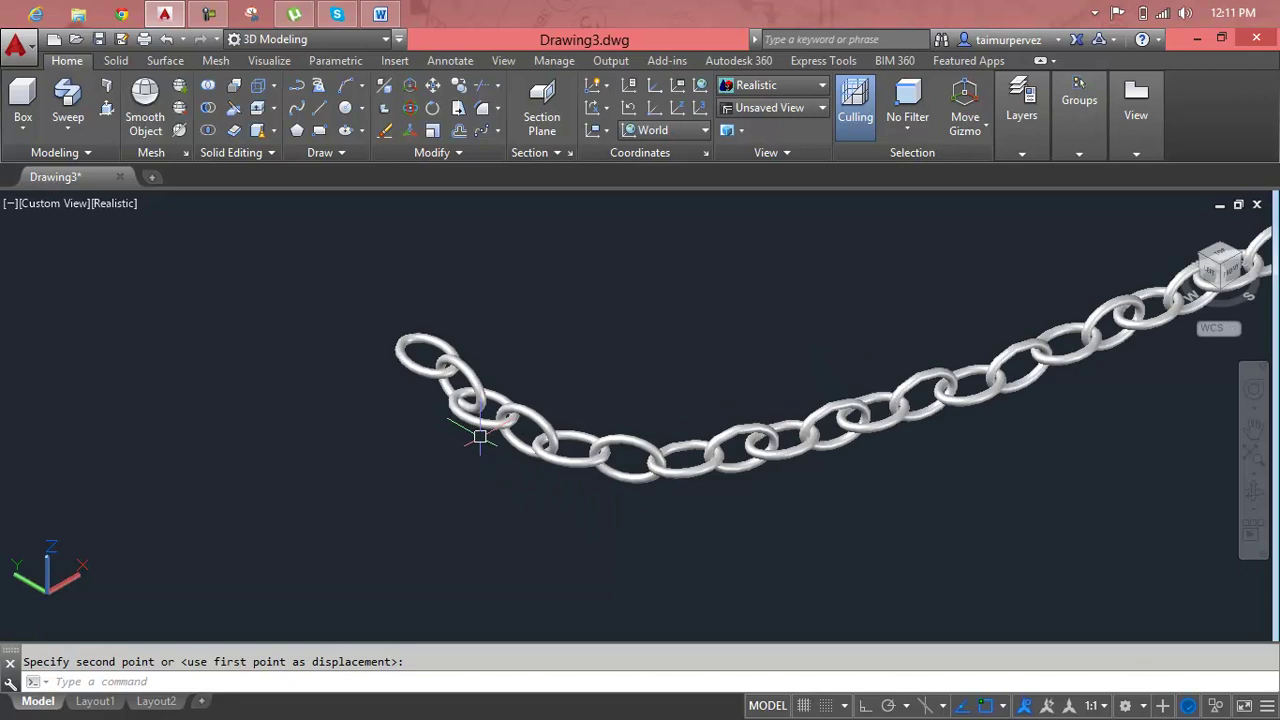
pyautogui.scroll(-3, 480, 440)
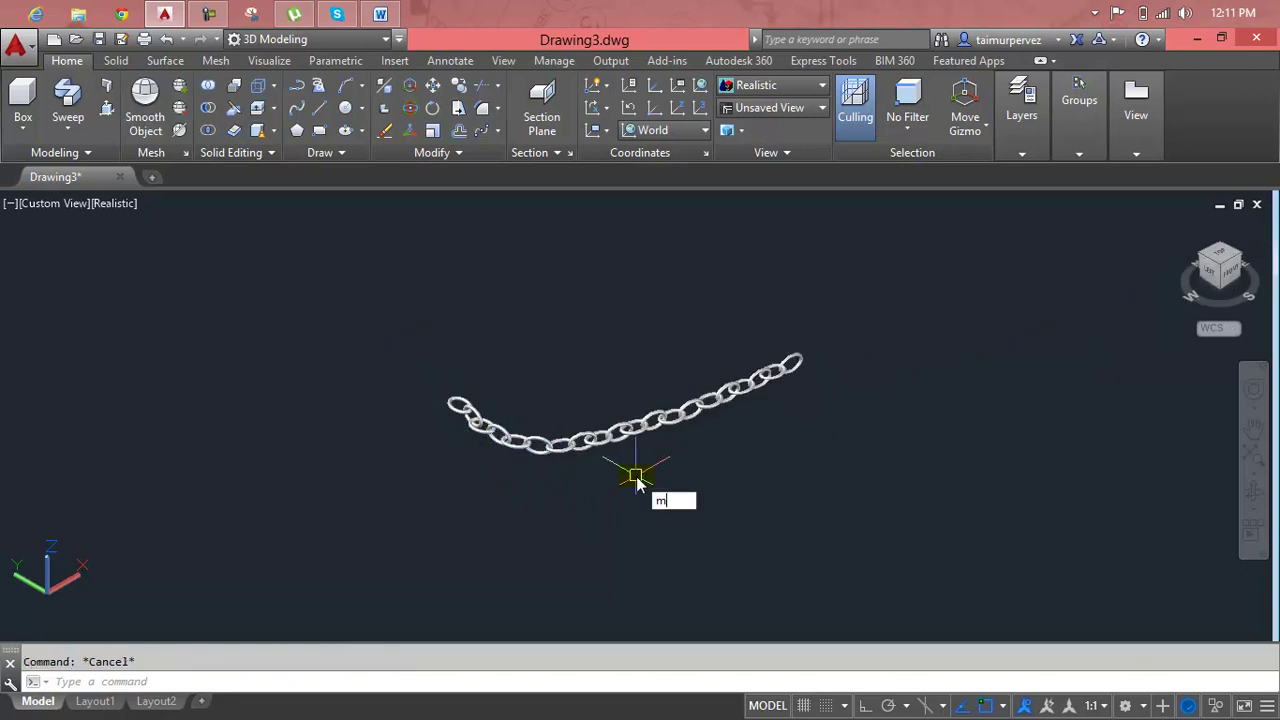
# Step: Start copying the whole joined chain, with the base point at the chain's end
pyautogui.press('Return')
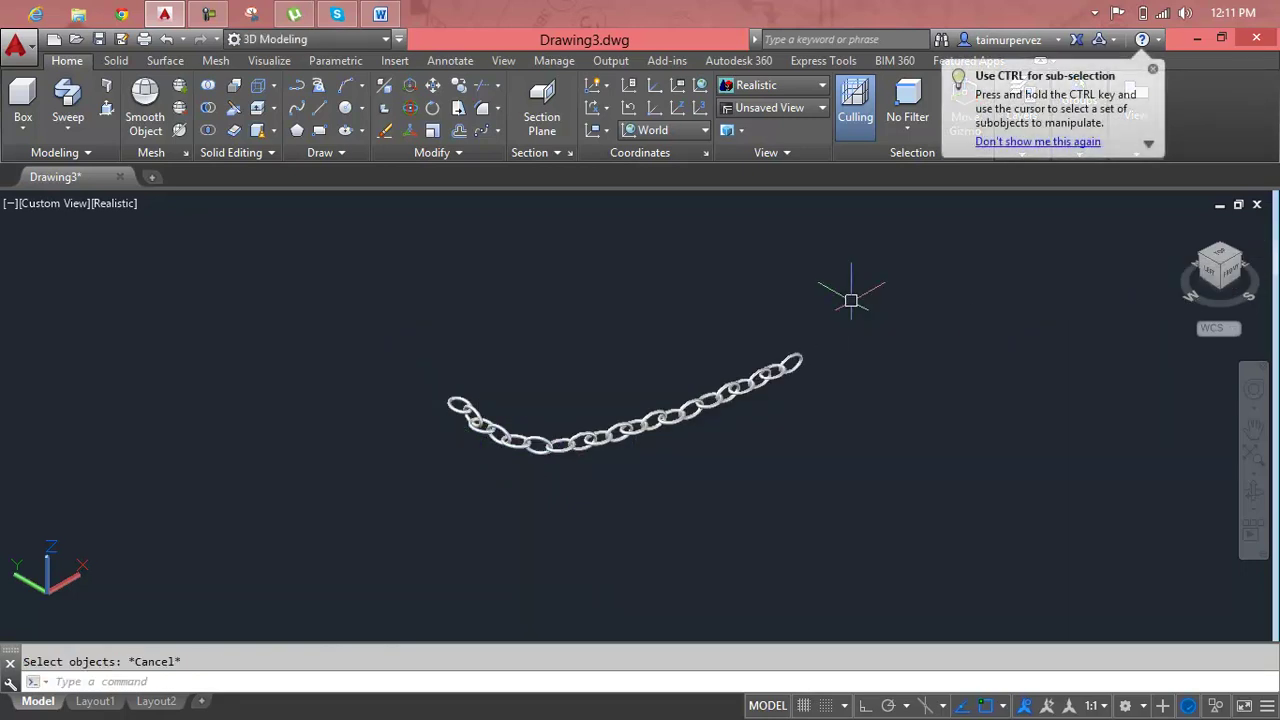
pyautogui.write('co')
pyautogui.press('Return')
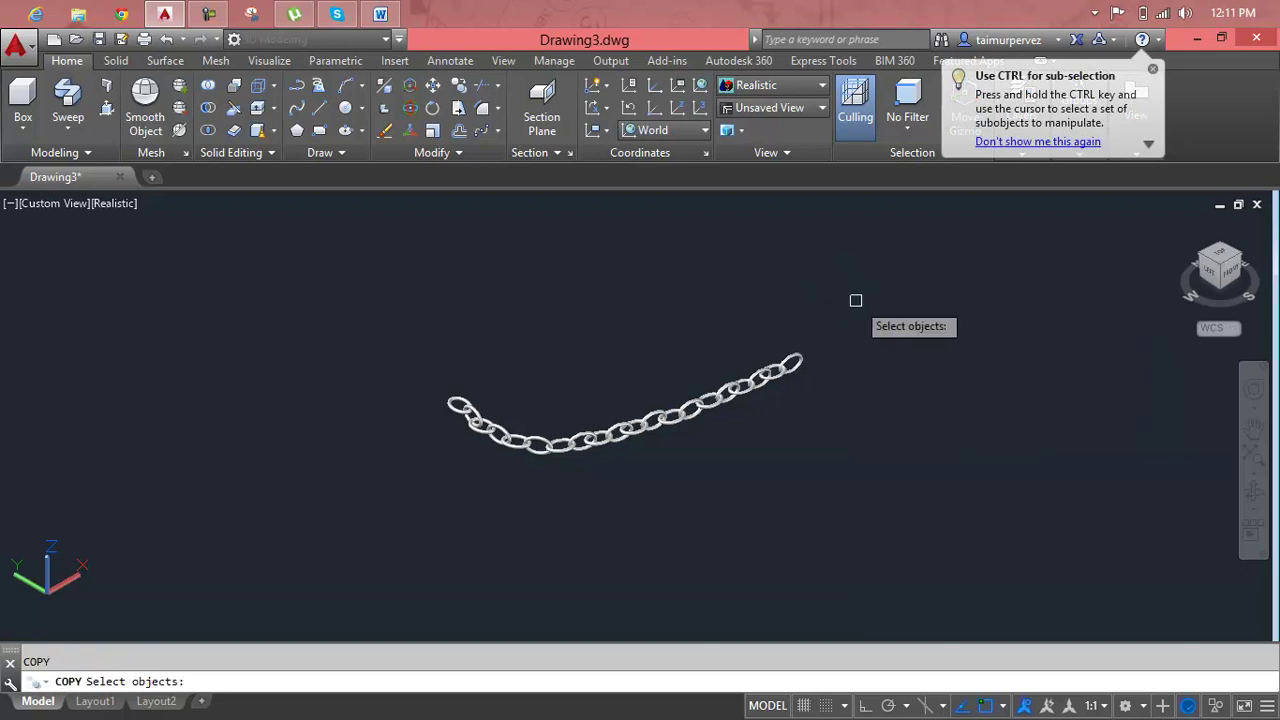
pyautogui.click(856, 300)
pyautogui.click(450, 488)
pyautogui.press('Return')
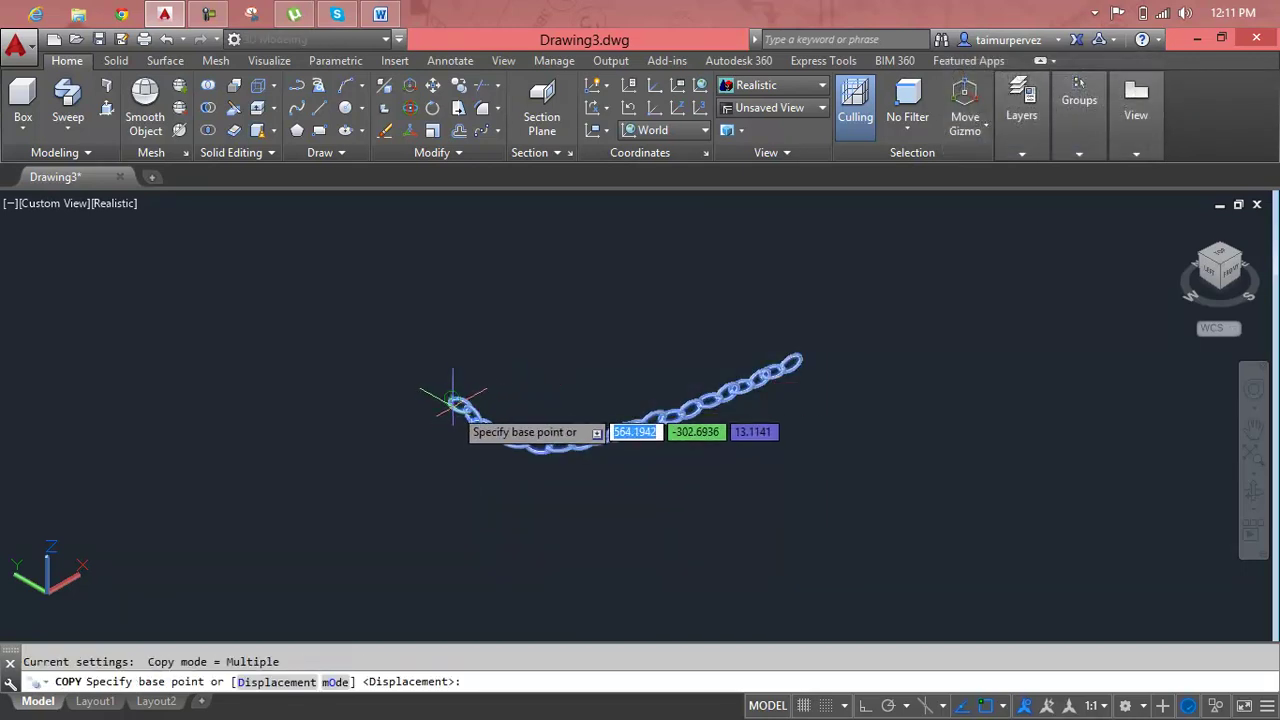
pyautogui.scroll(3, 795, 358)
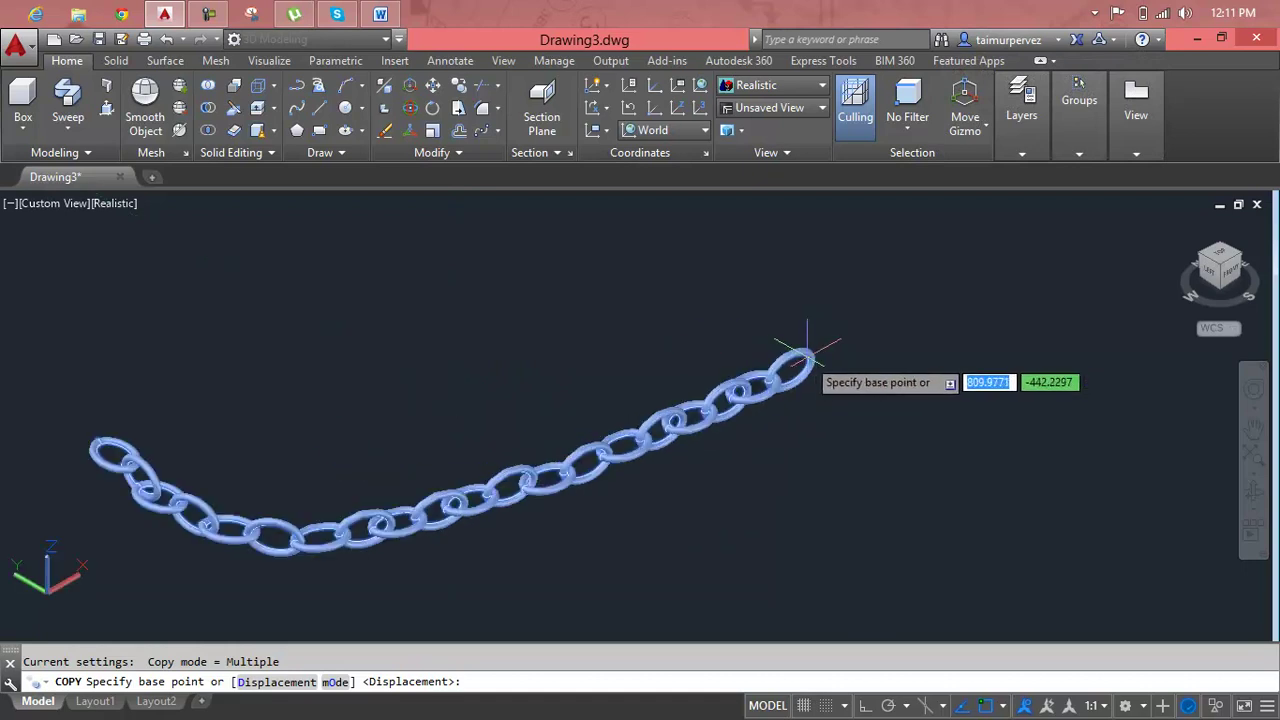
pyautogui.click(806, 360)
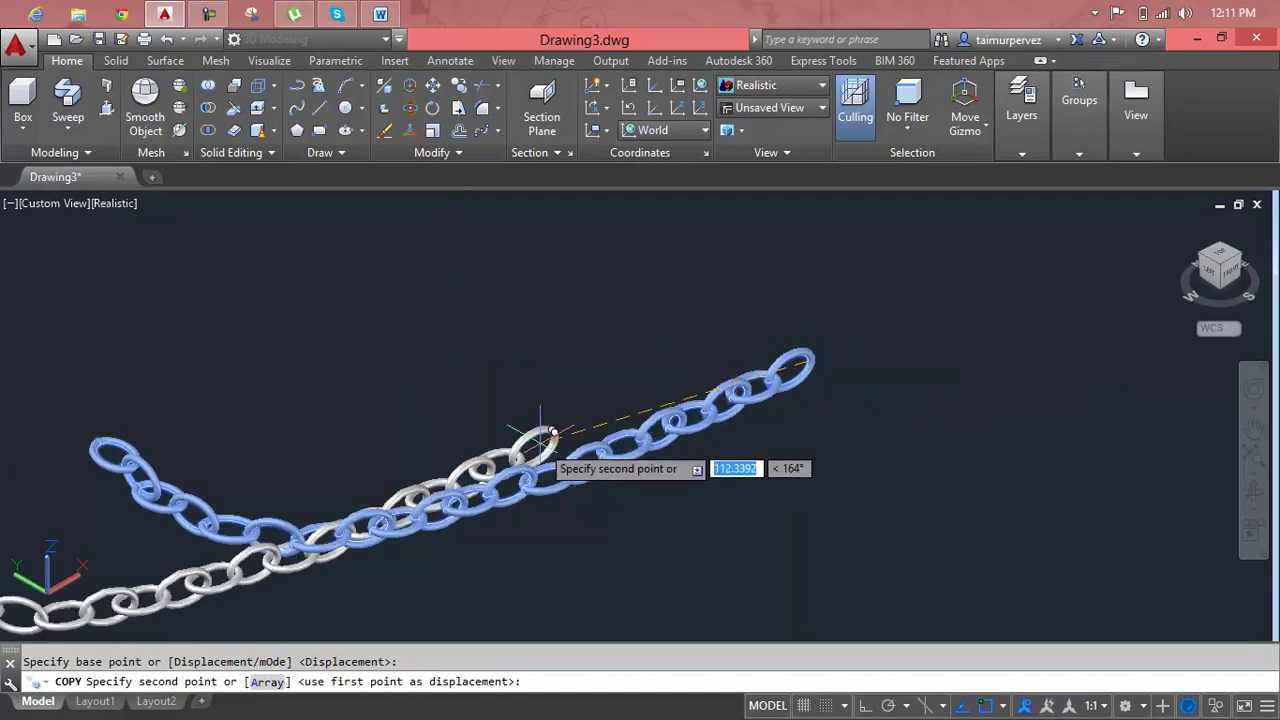
# Step: Cancel the unfinished copy and bring the straight chain piece into a front view
pyautogui.moveTo(500, 445); pyautogui.dragTo(905, 470, button='middle')
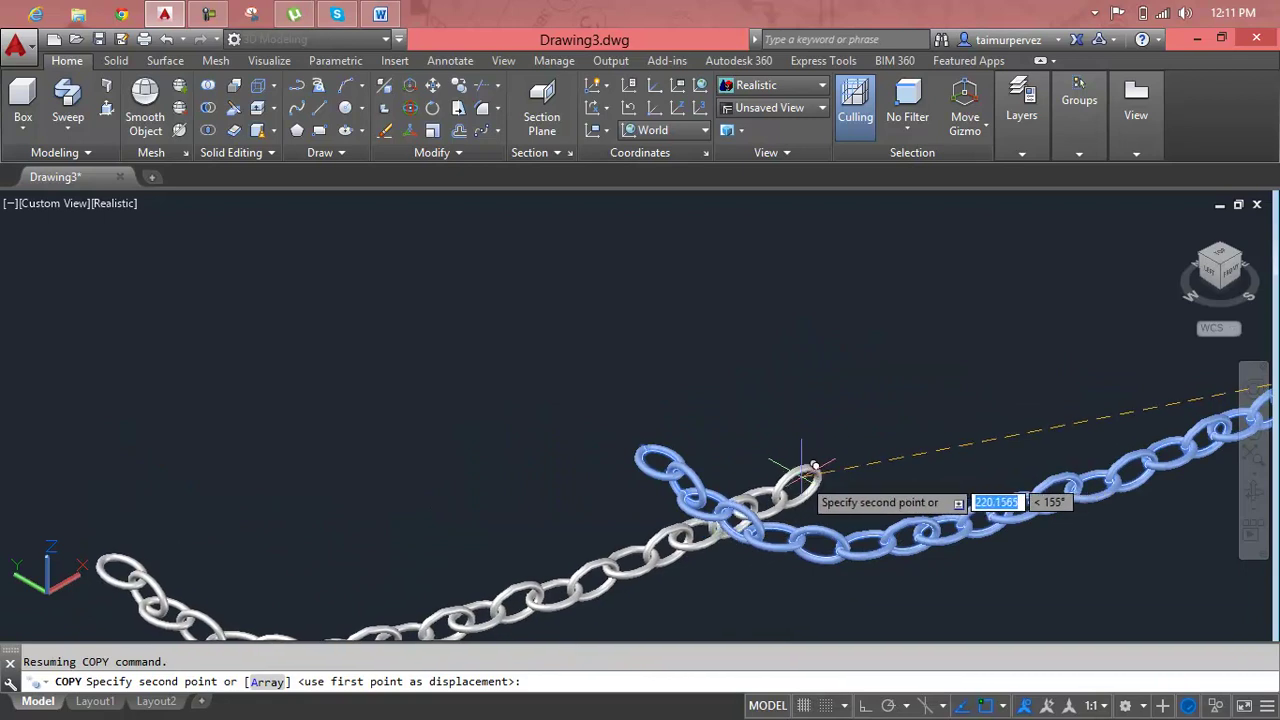
pyautogui.scroll(3, 655, 458)
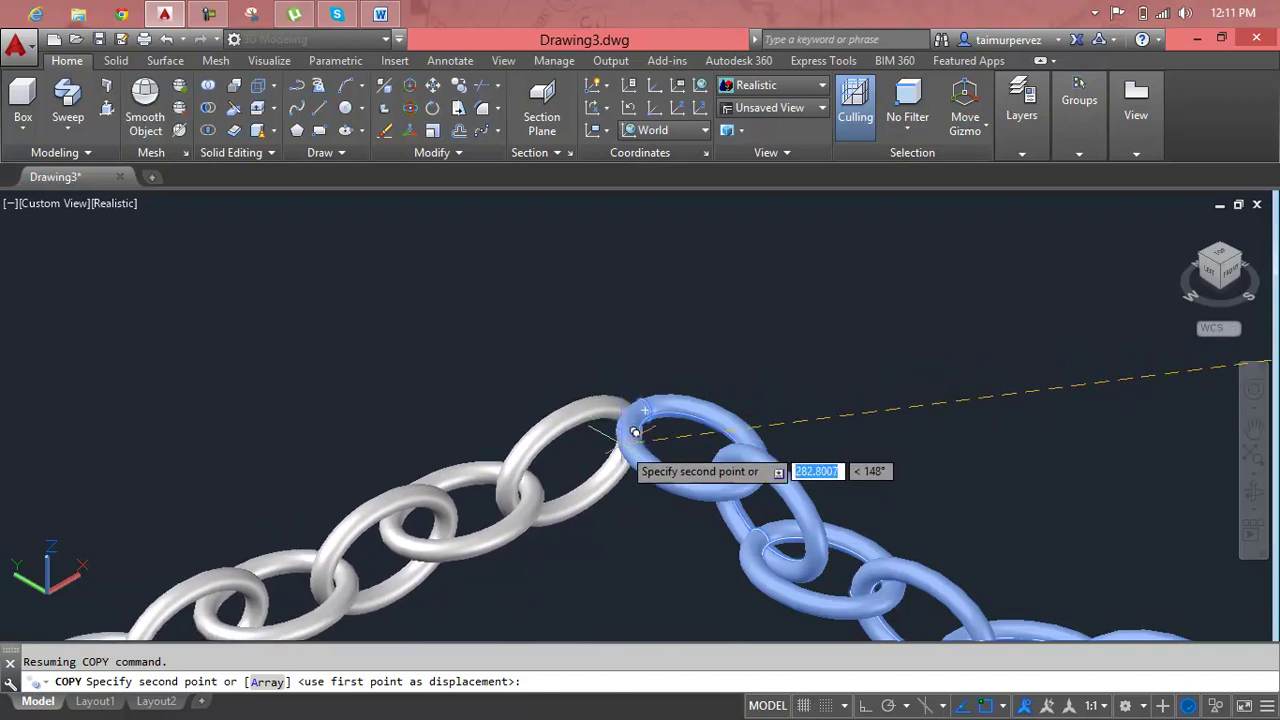
pyautogui.moveTo(646, 450)
pyautogui.keyDown('shift'); pyautogui.mouseDown(button='middle')
pyautogui.moveTo(666, 433)
pyautogui.moveTo(351, 429)
pyautogui.moveTo(232, 454)
pyautogui.moveTo(612, 474)
pyautogui.mouseUp(button='middle'); pyautogui.keyUp('shift')
pyautogui.scroll(-4, 657, 468)
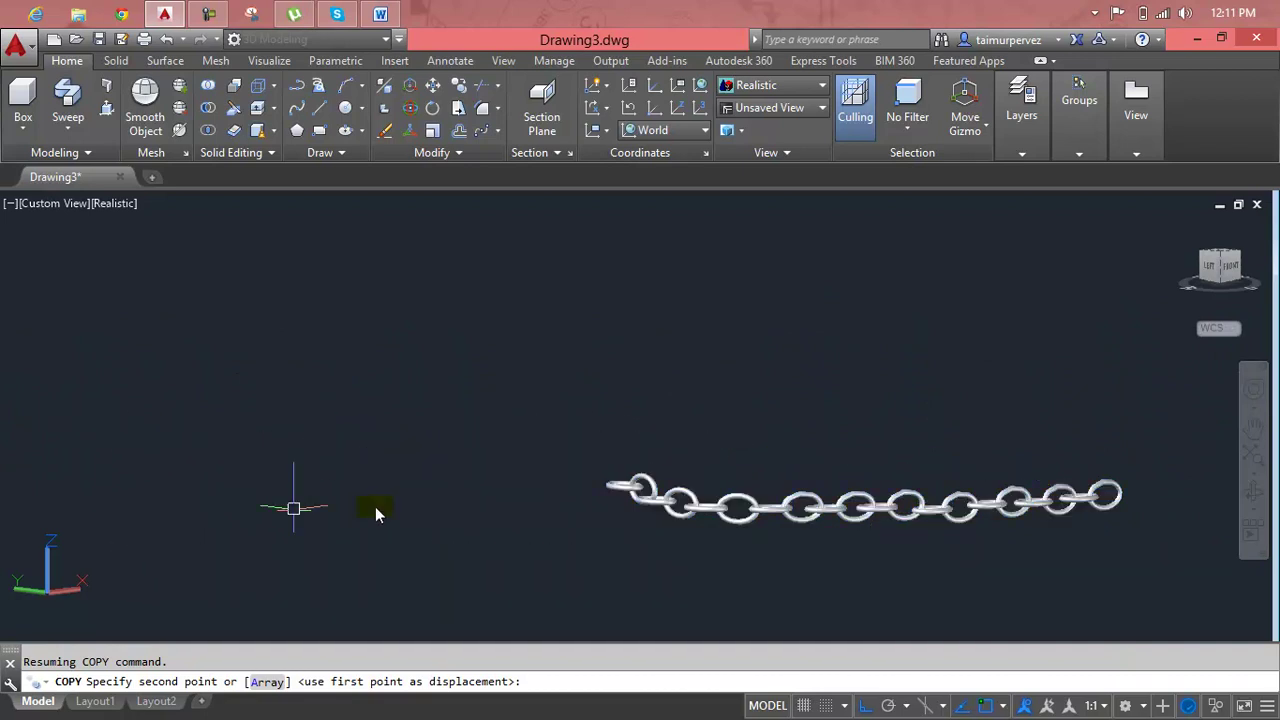
pyautogui.press('Escape')
pyautogui.scroll(2, 640, 497)
pyautogui.moveTo(643, 500); pyautogui.dragTo(383, 512, button='middle')
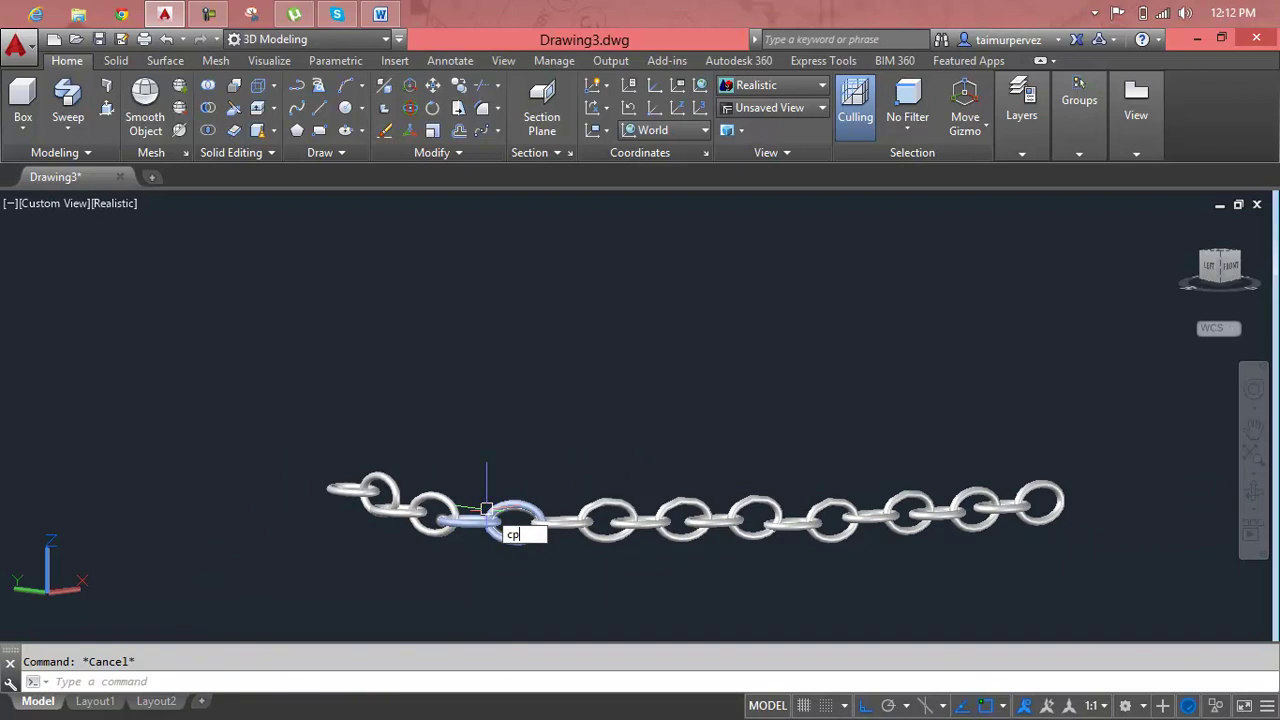
# Step: Copy the ten-link chain from its right end to its left end, then view it obliquely
pyautogui.click(1106, 465)
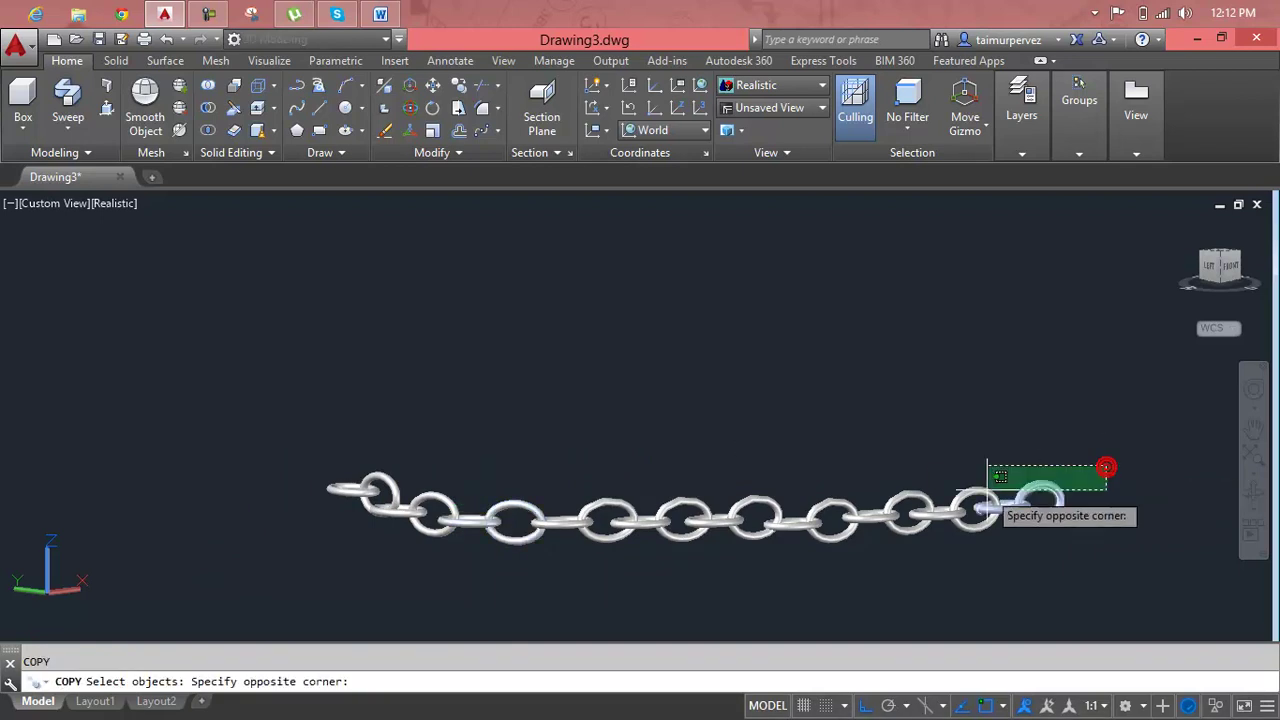
pyautogui.click(335, 553)
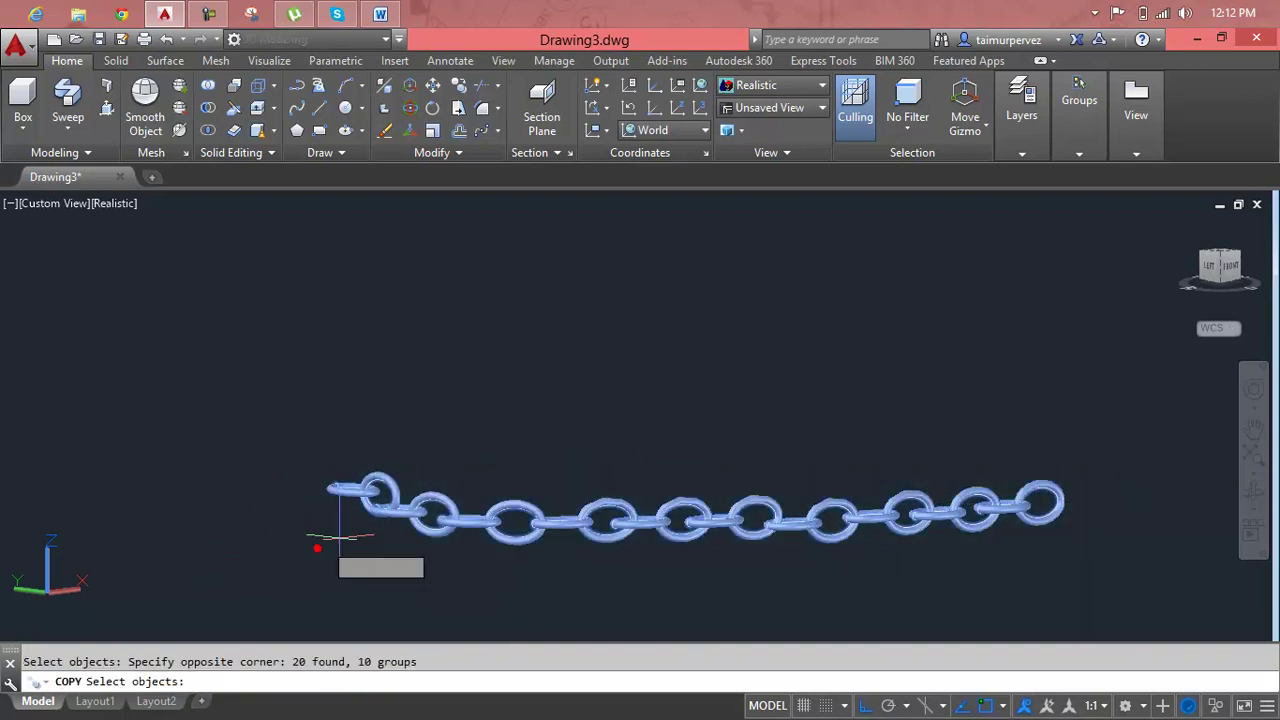
pyautogui.press('Return')
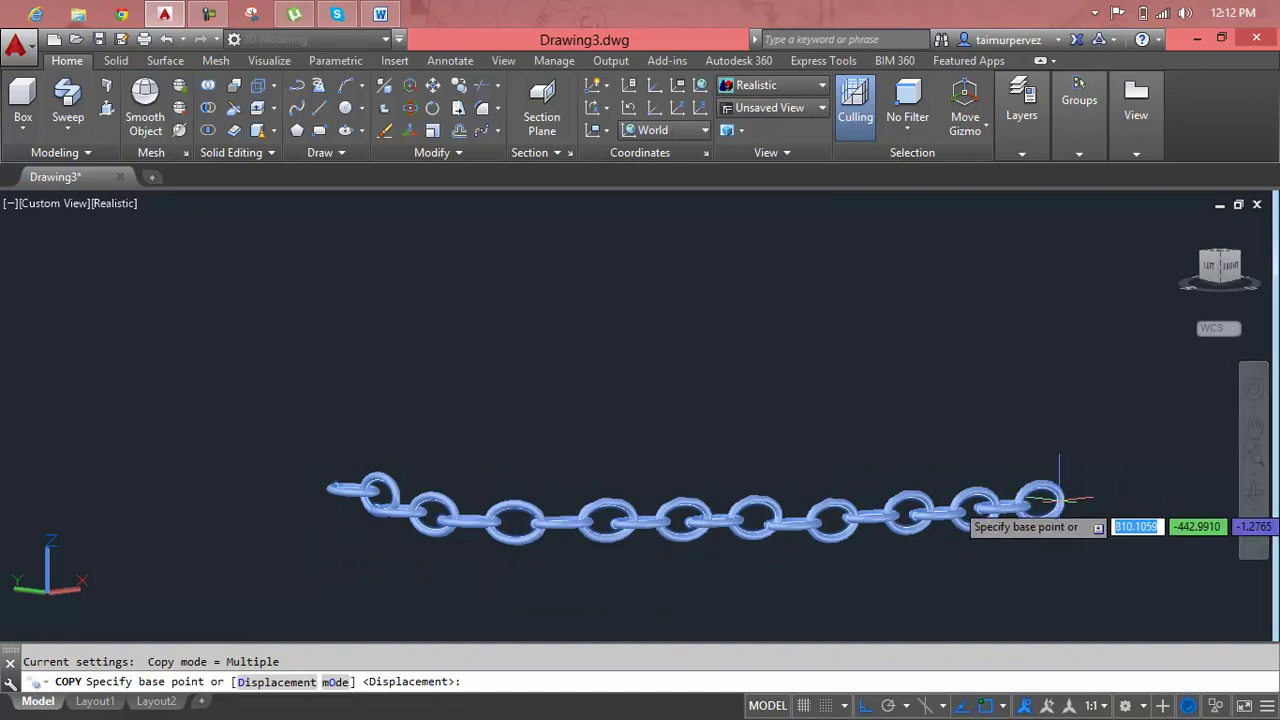
pyautogui.click(1057, 500)
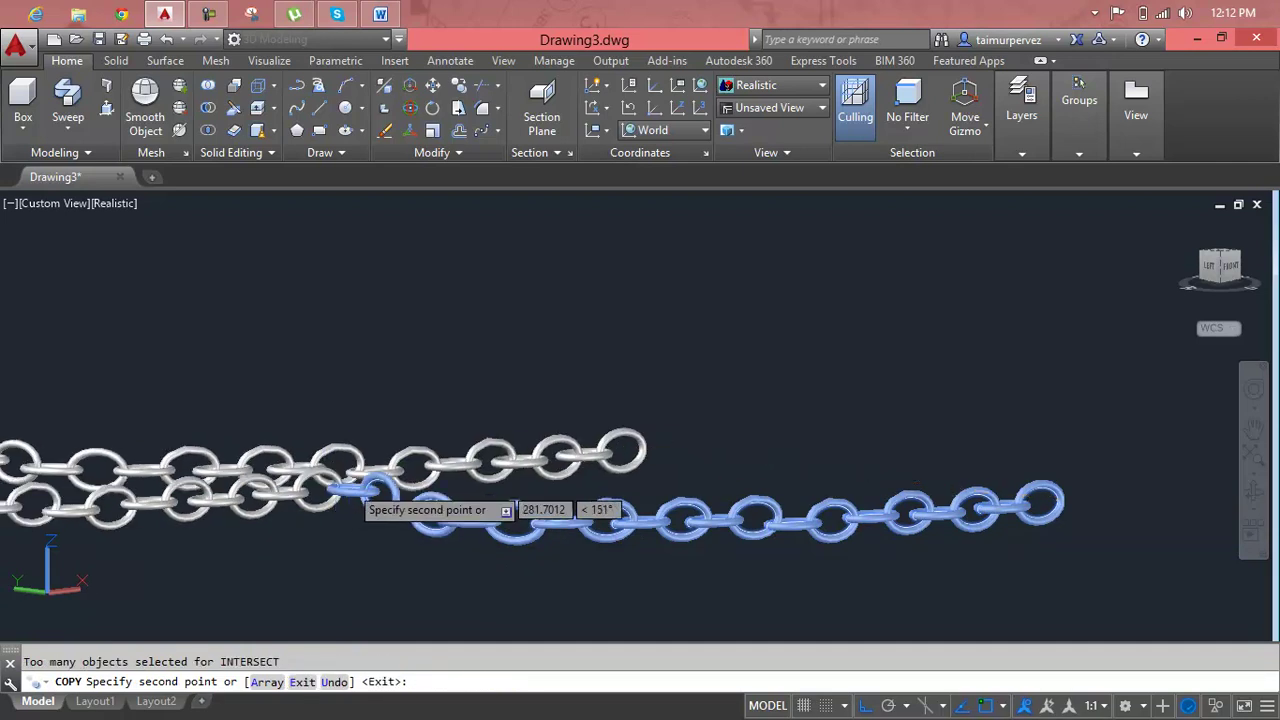
pyautogui.click(348, 484)
pyautogui.press('Escape')
pyautogui.keyDown('shift'); pyautogui.moveTo(400, 600); pyautogui.dragTo(615, 425, button='middle'); pyautogui.keyUp('shift')
pyautogui.scroll(2, 500, 334)
pyautogui.scroll(-3, 500, 337)
pyautogui.scroll(-2, 490, 340)
pyautogui.scroll(-1, 471, 352)
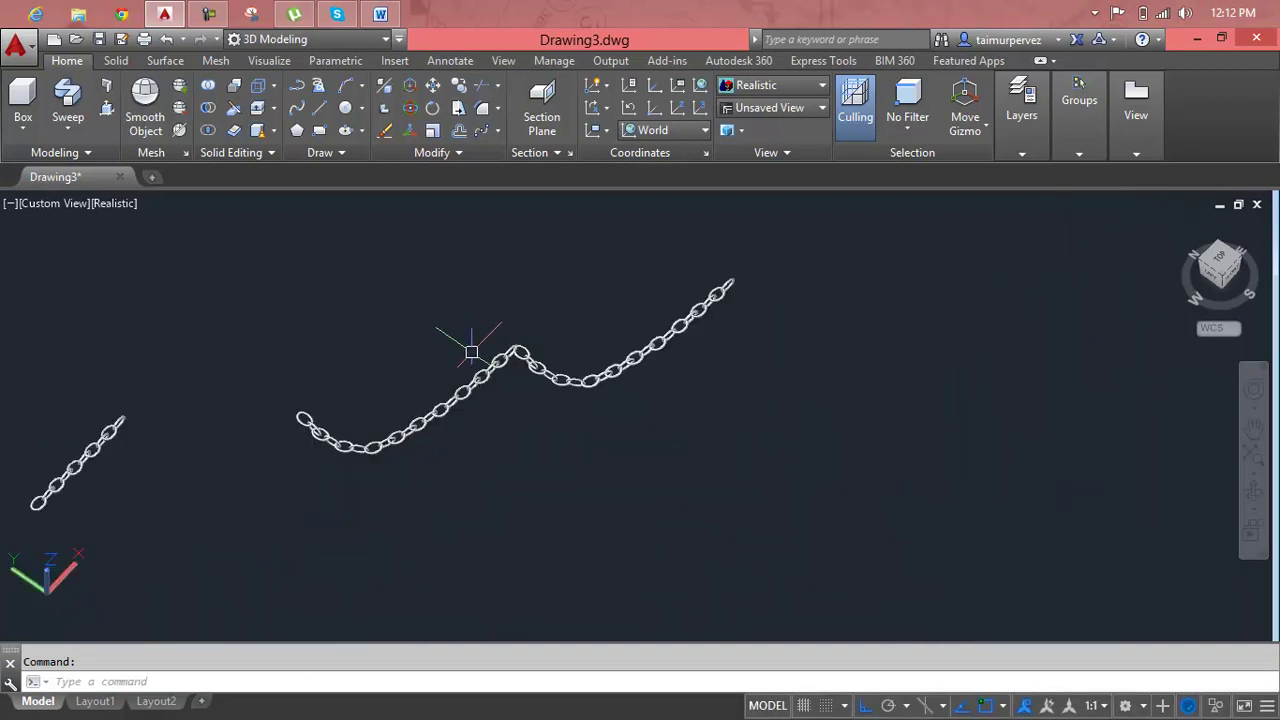
# Step: Select the short separate piece, the peak links and the upper-right stretch, and delete them
pyautogui.click(233, 367)
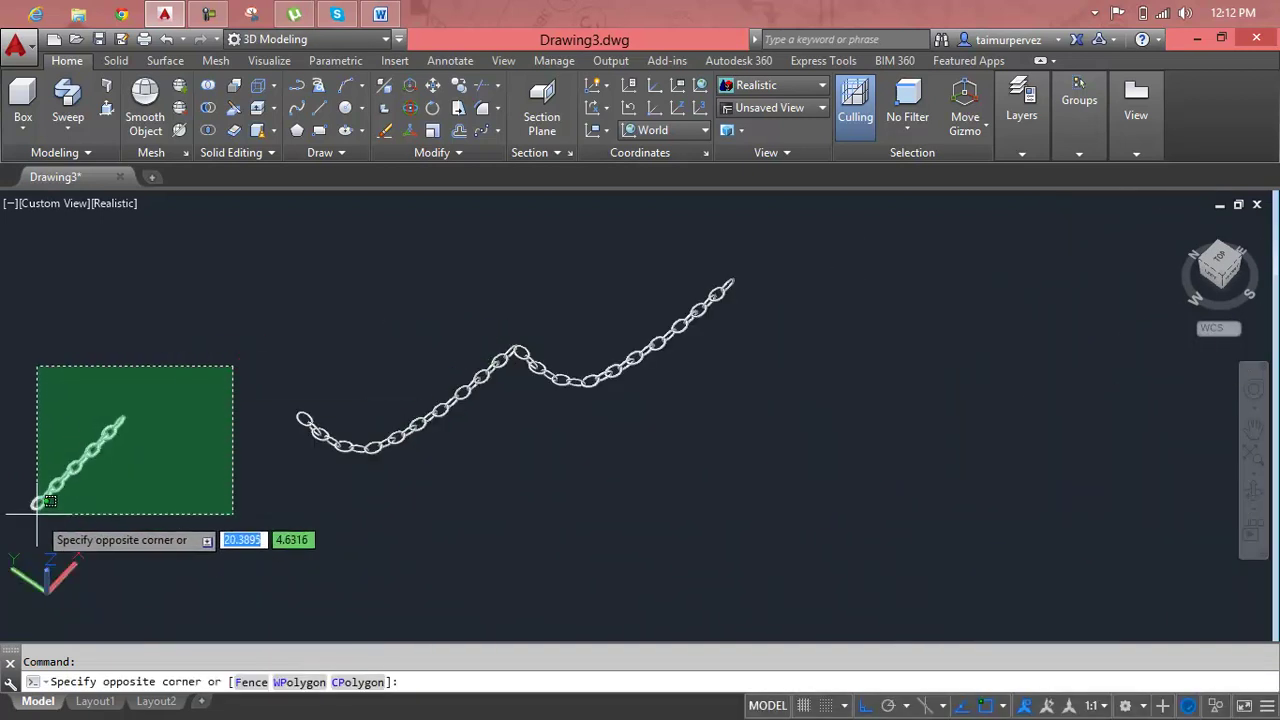
pyautogui.click(22, 524)
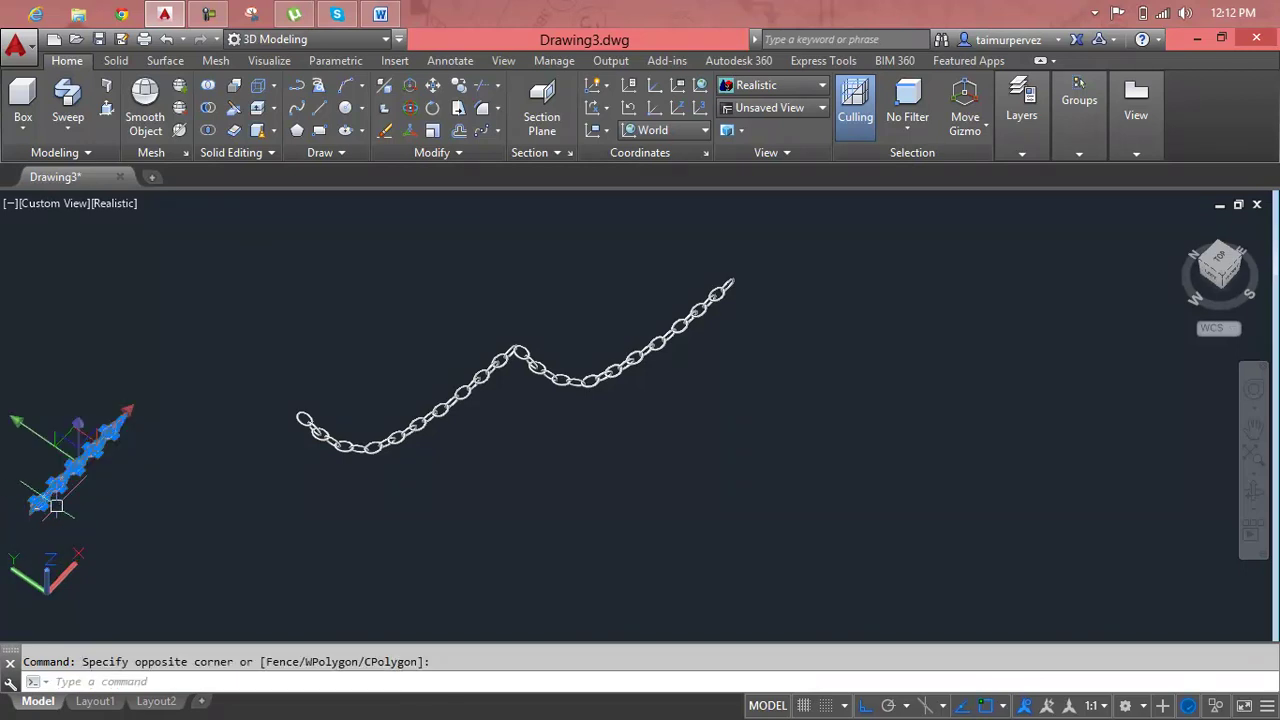
pyautogui.scroll(2, 340, 385)
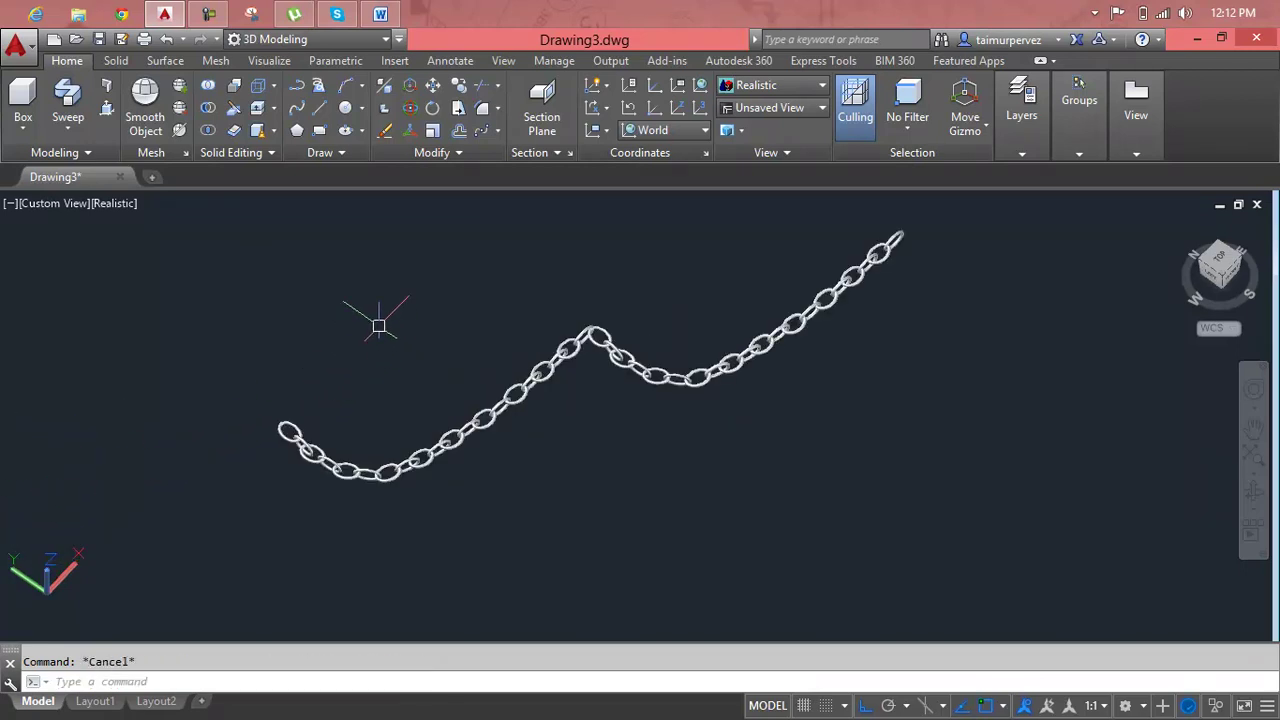
pyautogui.click(523, 296)
pyautogui.press('Escape')
pyautogui.click(672, 287)
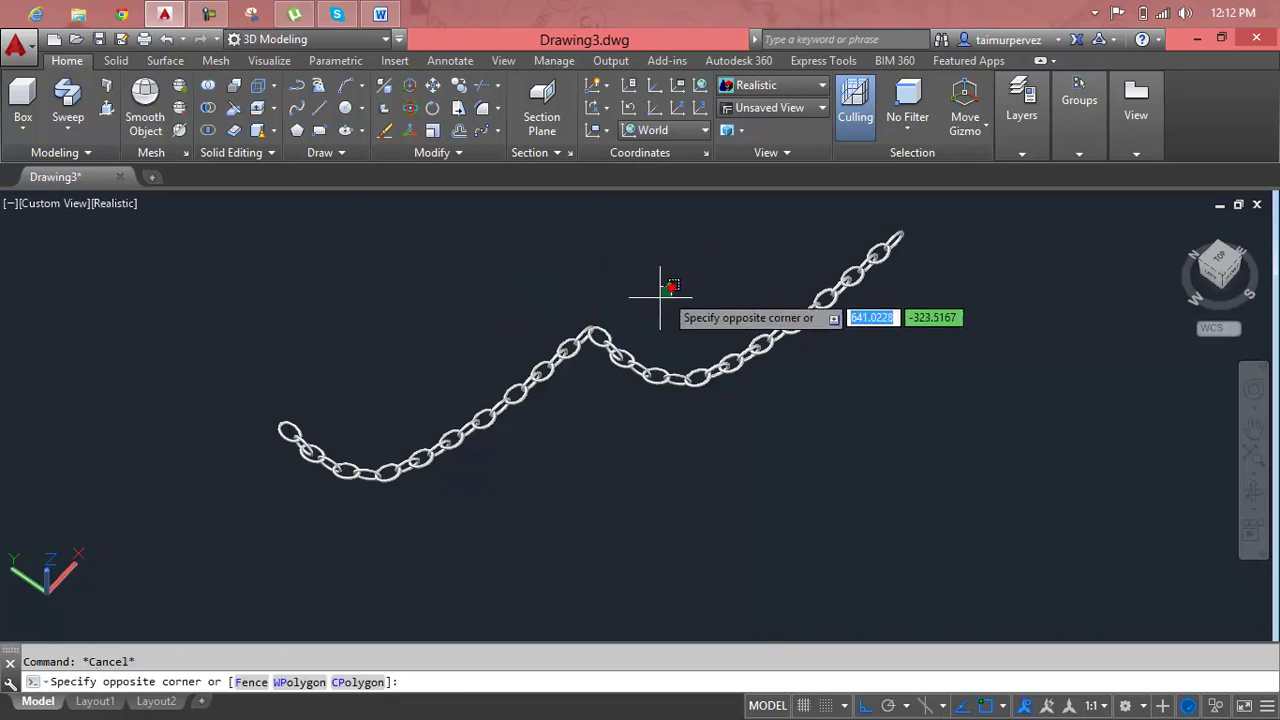
pyautogui.click(607, 427)
pyautogui.click(934, 235)
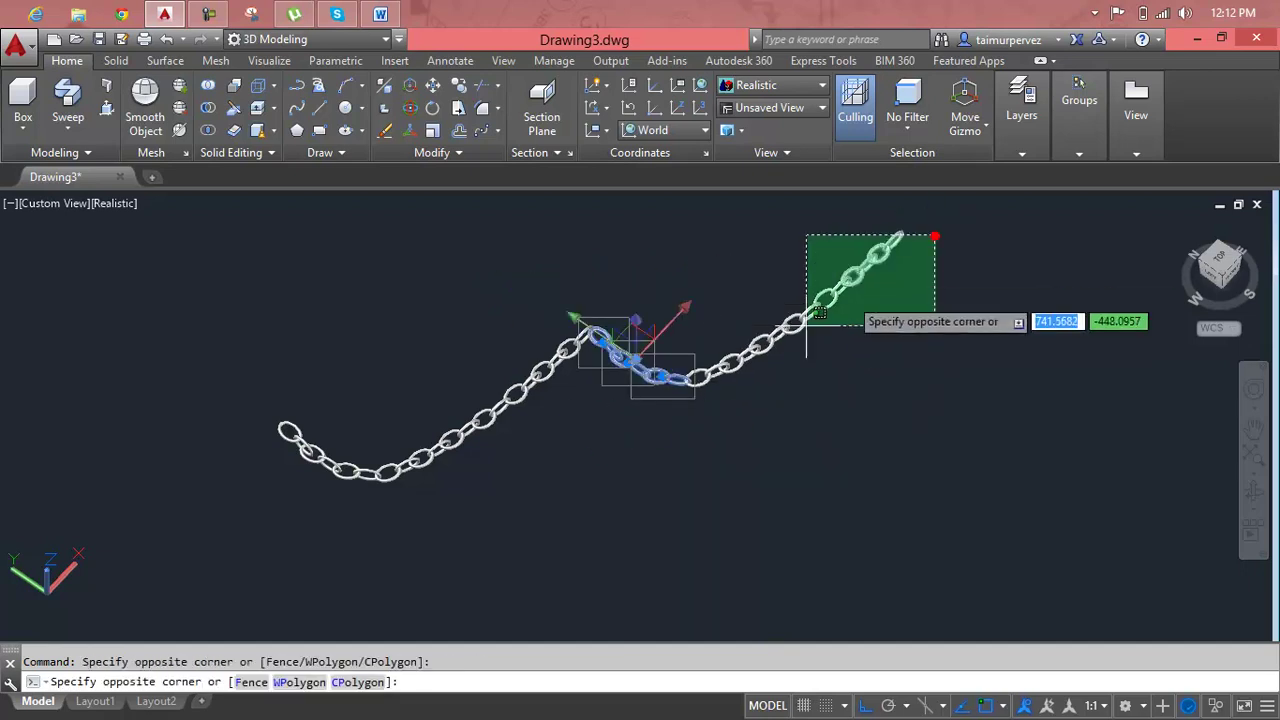
pyautogui.click(668, 421)
pyautogui.press('Delete')
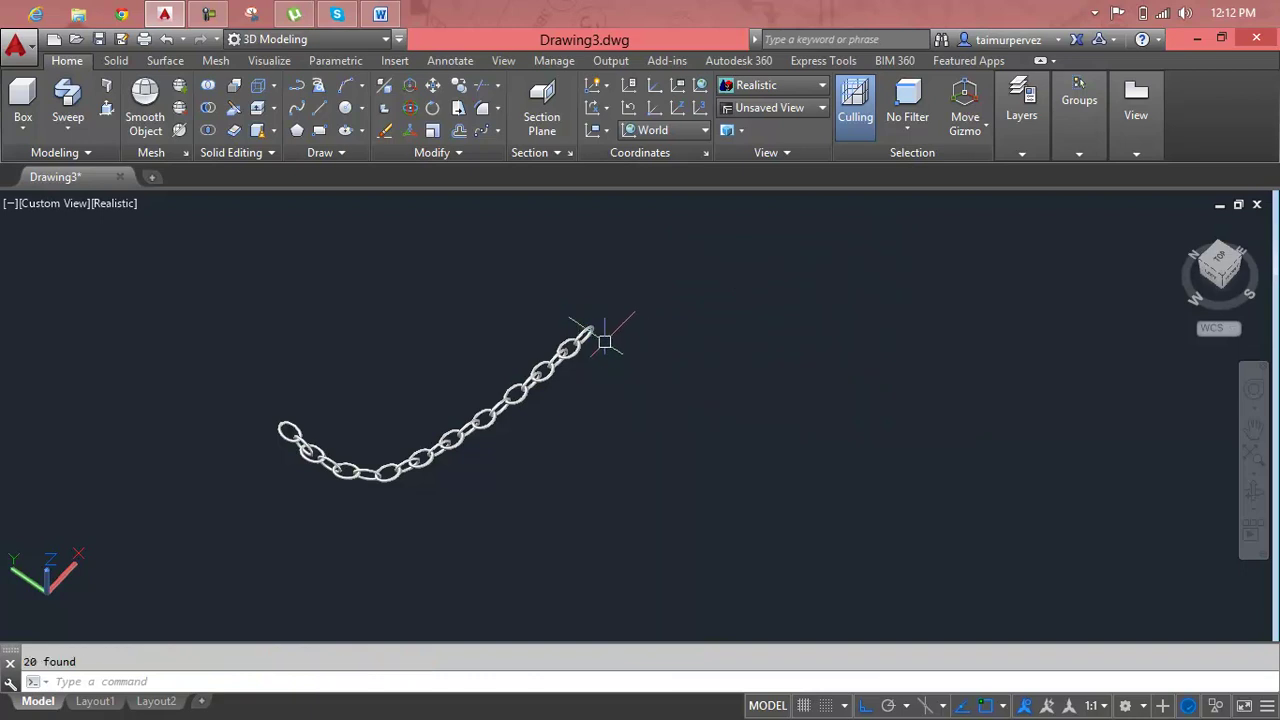
pyautogui.scroll(3, 605, 342)
pyautogui.scroll(-3, 604, 342)
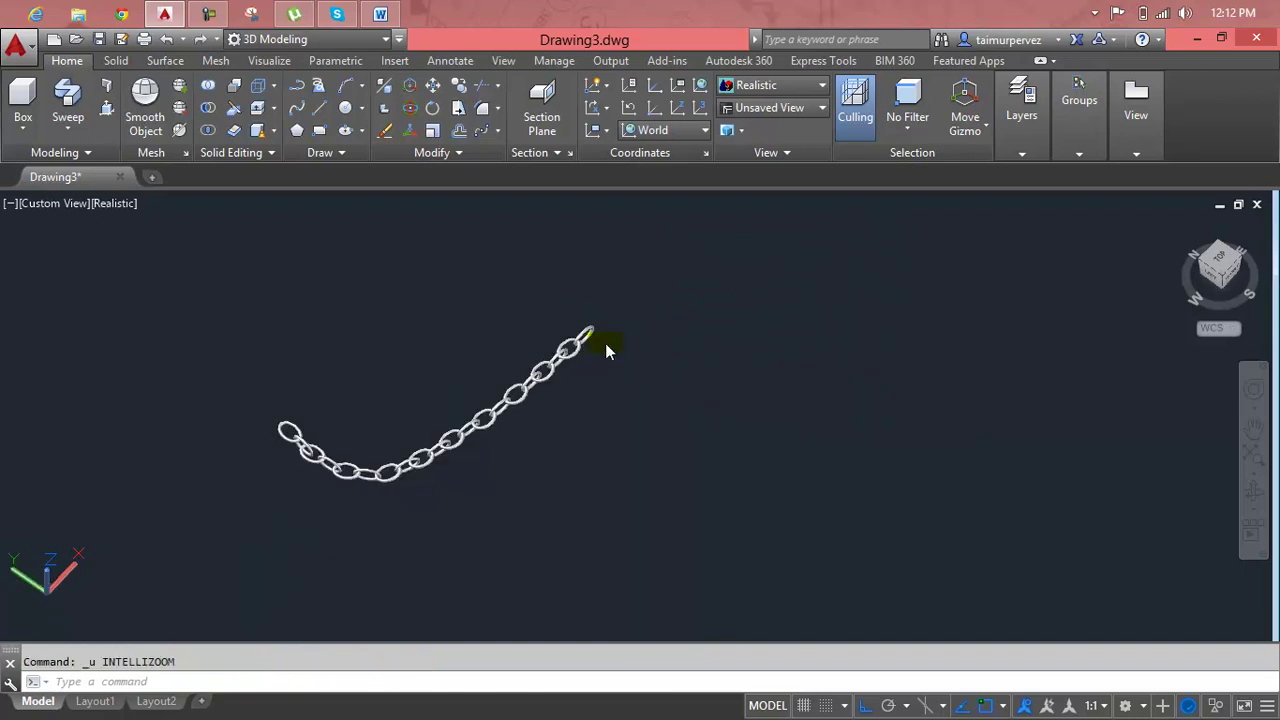
# Step: Undo the deletion, then move the two peak links up and right to interlock with neighbours
pyautogui.hotkey('ctrl', 'z')
pyautogui.press('Escape')
pyautogui.scroll(2, 612, 342)
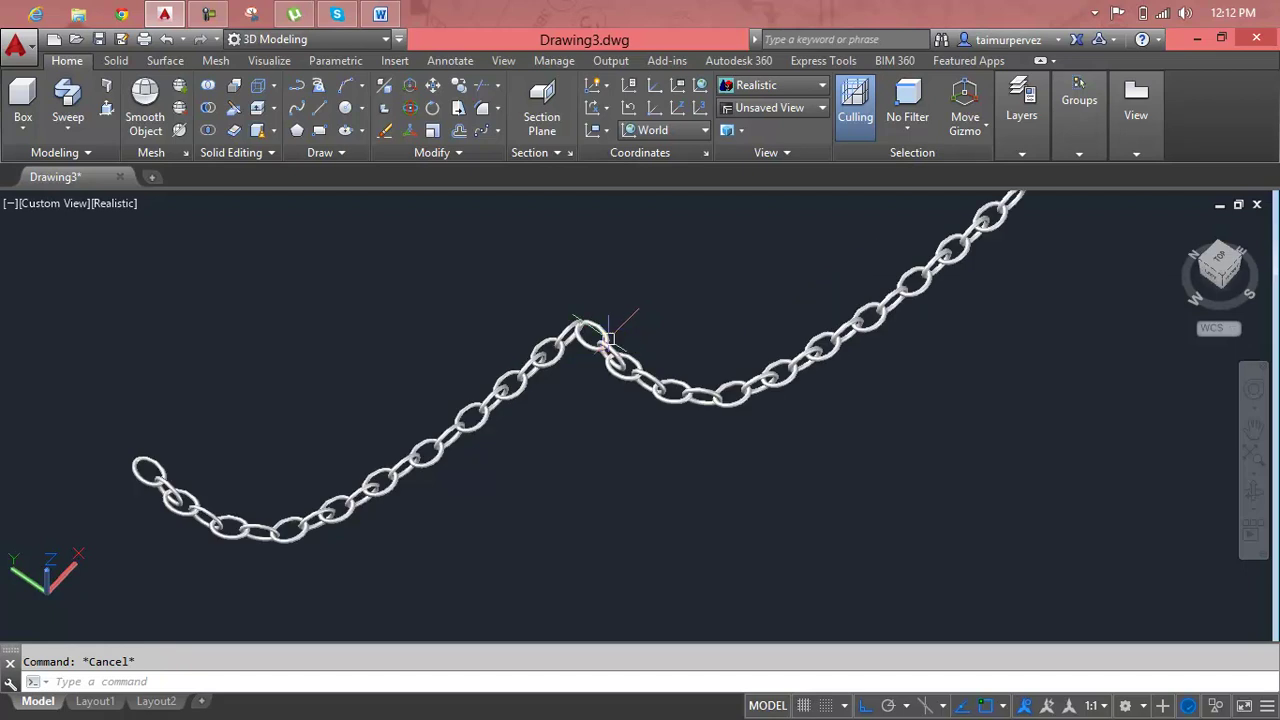
pyautogui.scroll(2, 607, 338)
pyautogui.scroll(1, 603, 322)
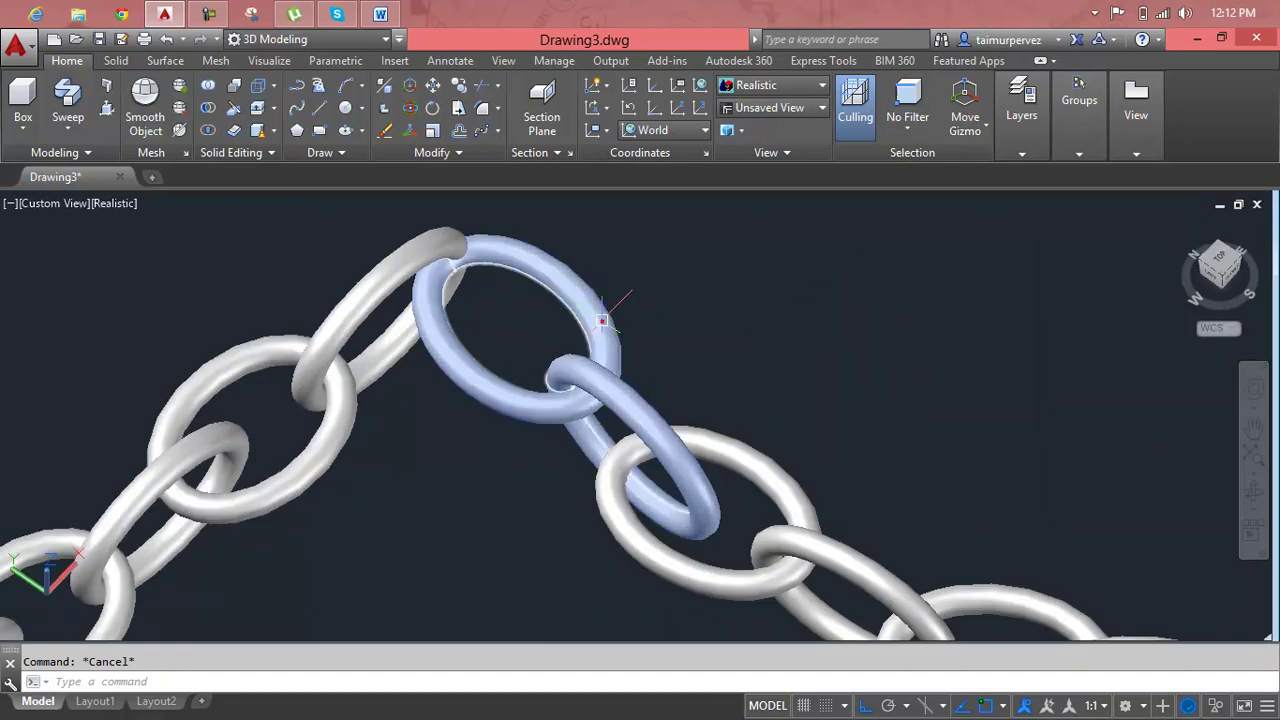
pyautogui.click(602, 320)
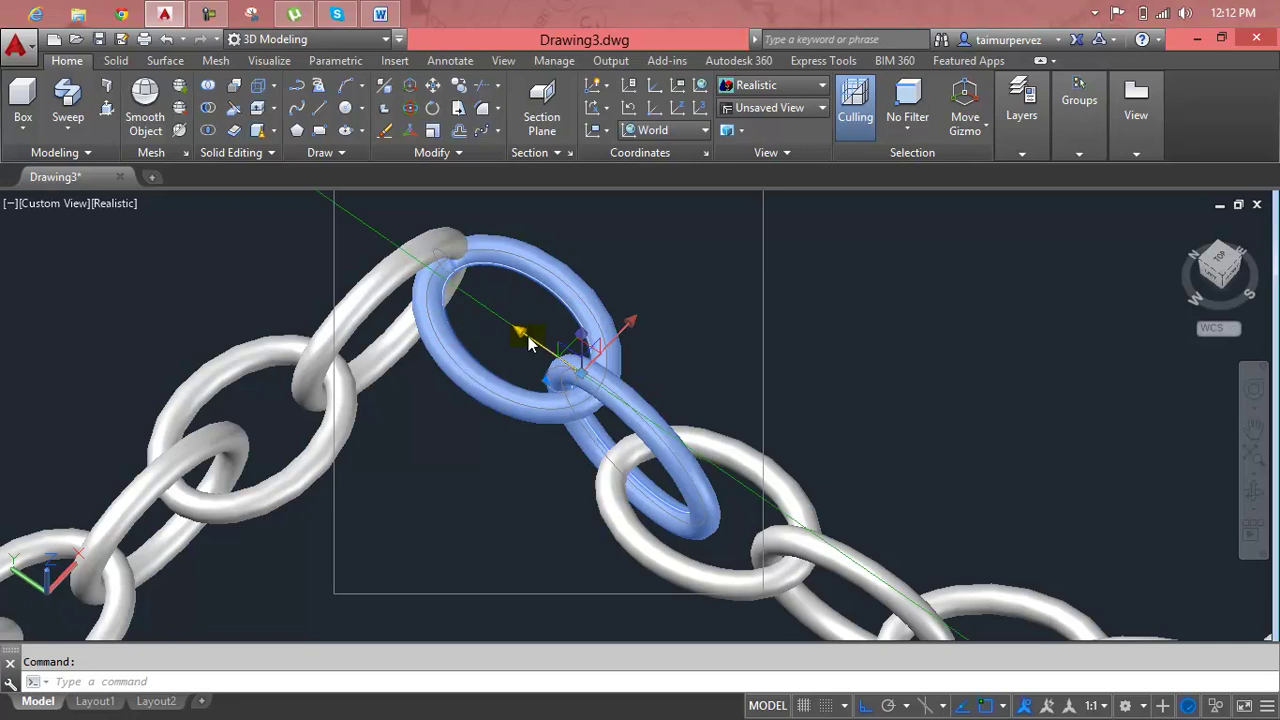
pyautogui.click(598, 355)
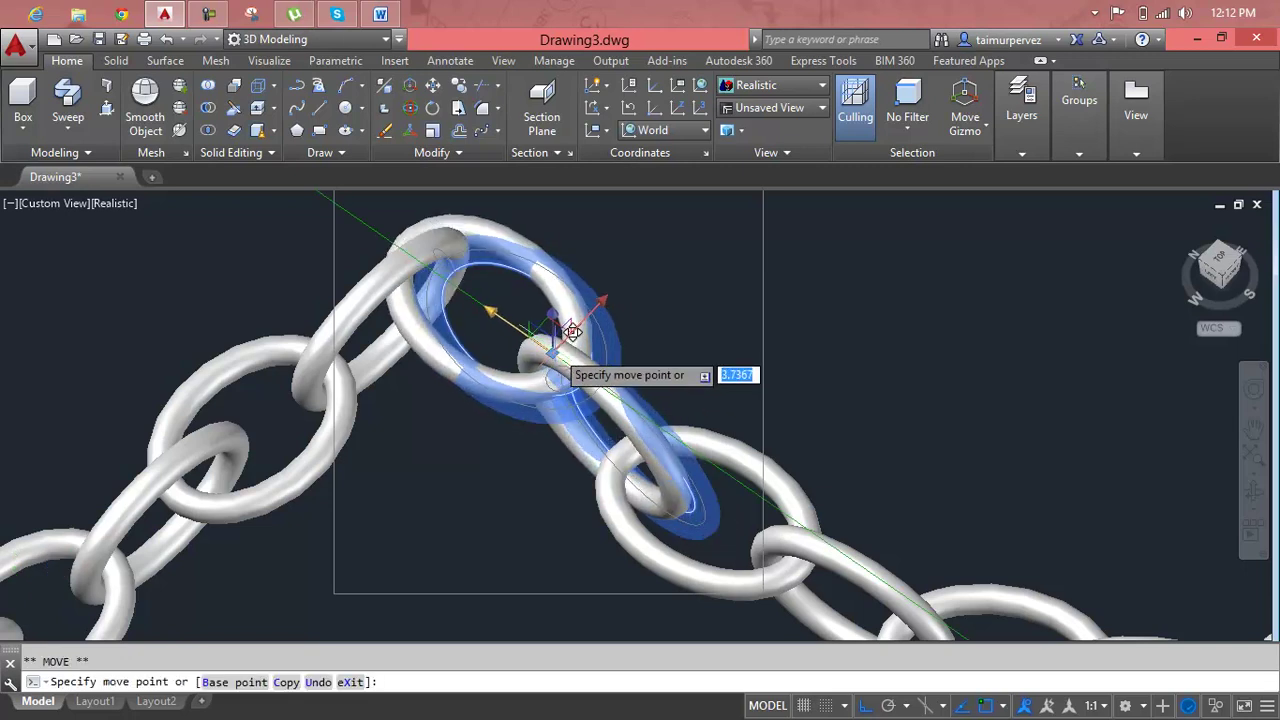
pyautogui.click(558, 312)
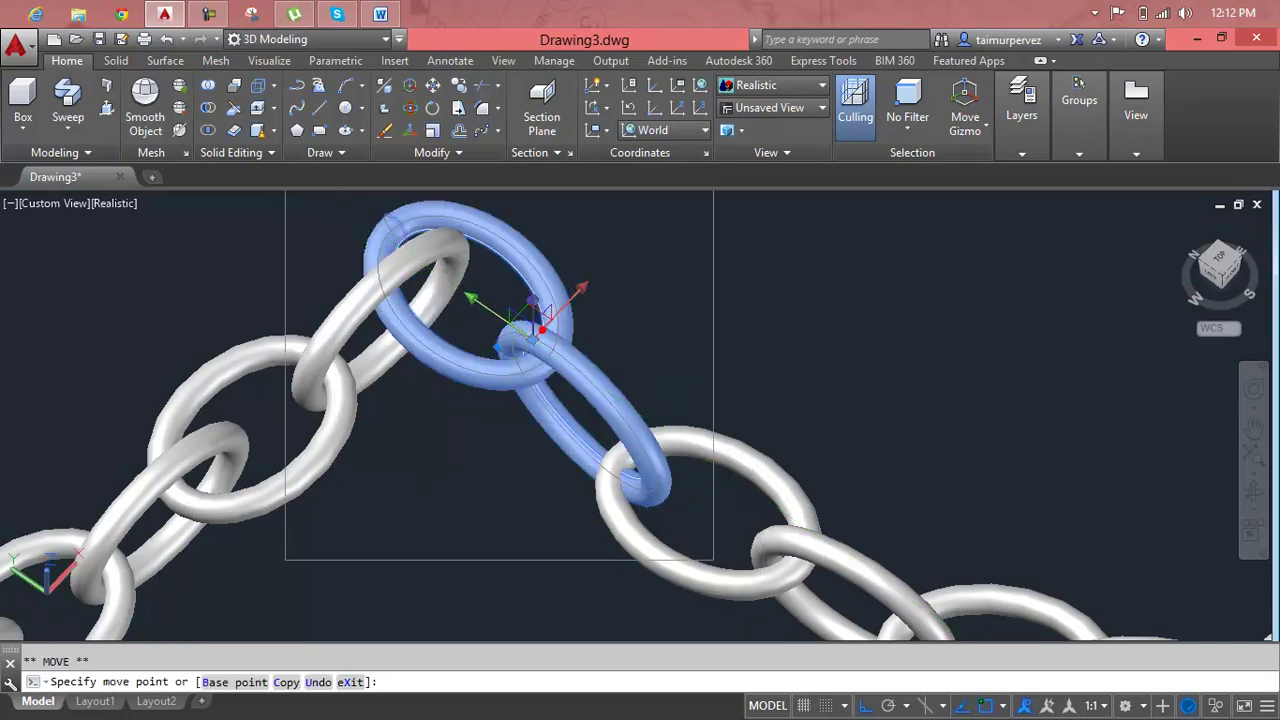
pyautogui.click(551, 326)
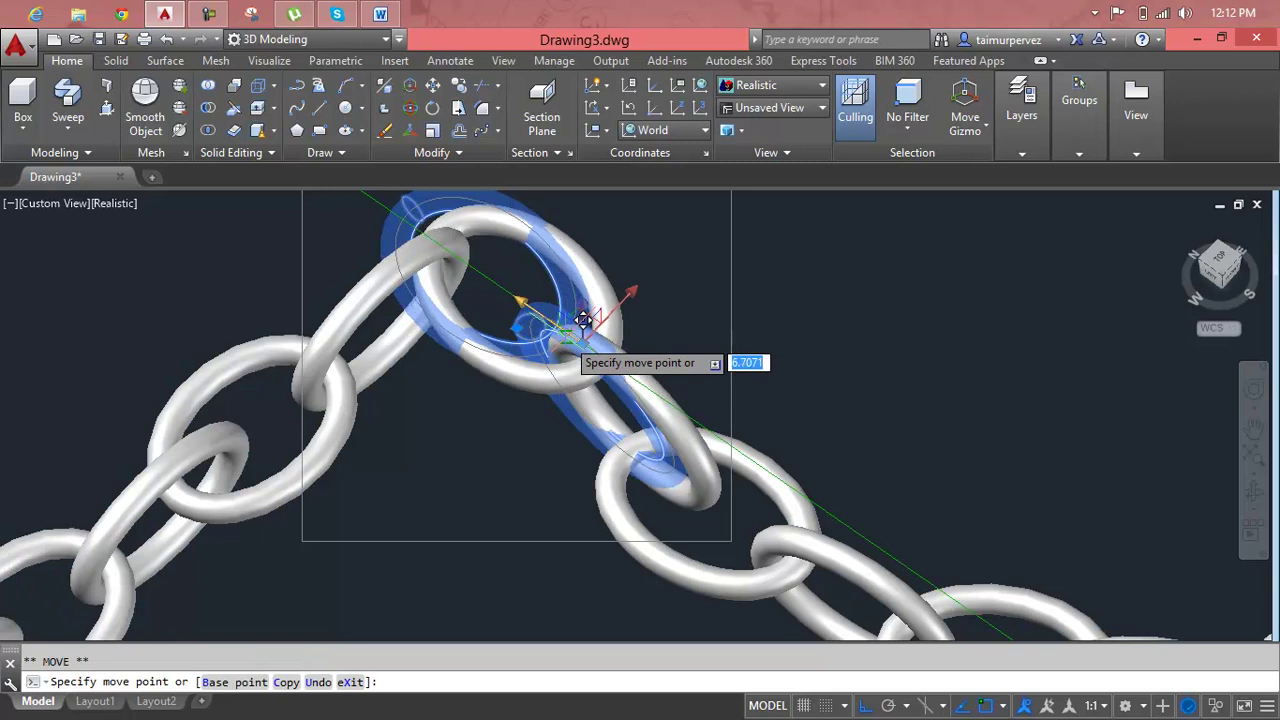
pyautogui.press('Escape')
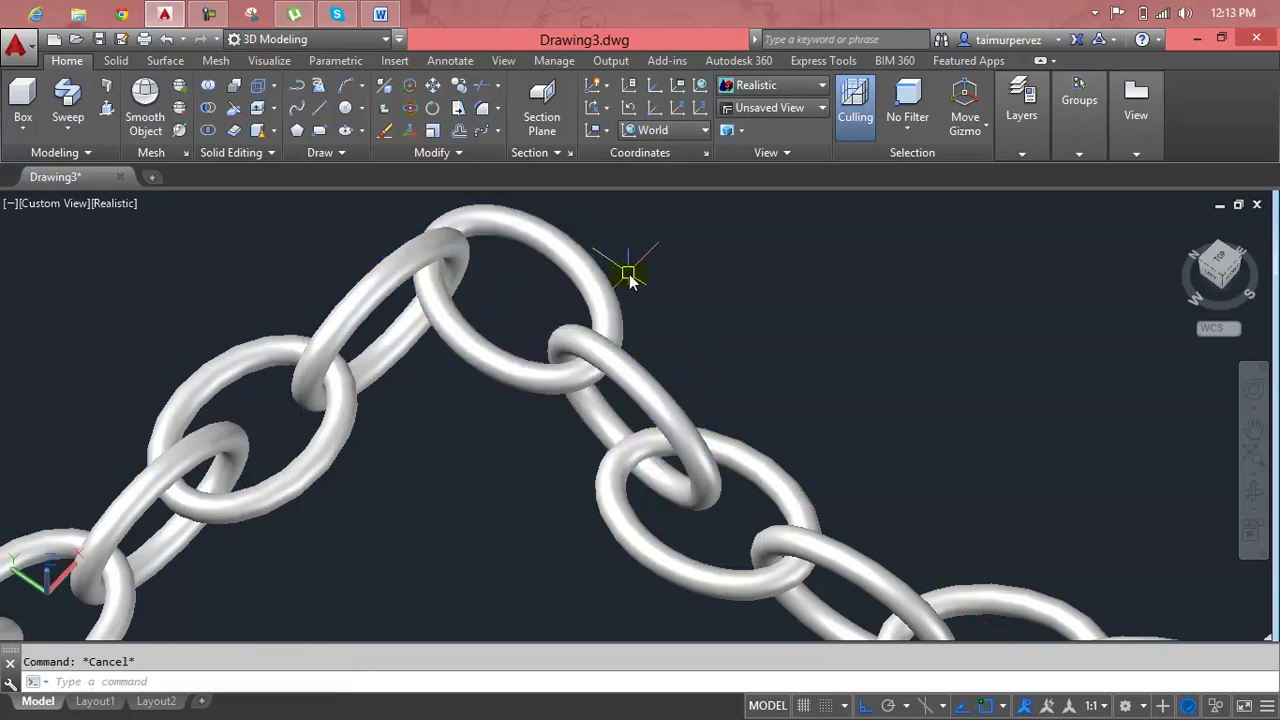
pyautogui.scroll(-3, 629, 277)
pyautogui.scroll(-3, 629, 277)
pyautogui.scroll(-2, 717, 421)
pyautogui.click(930, 296)
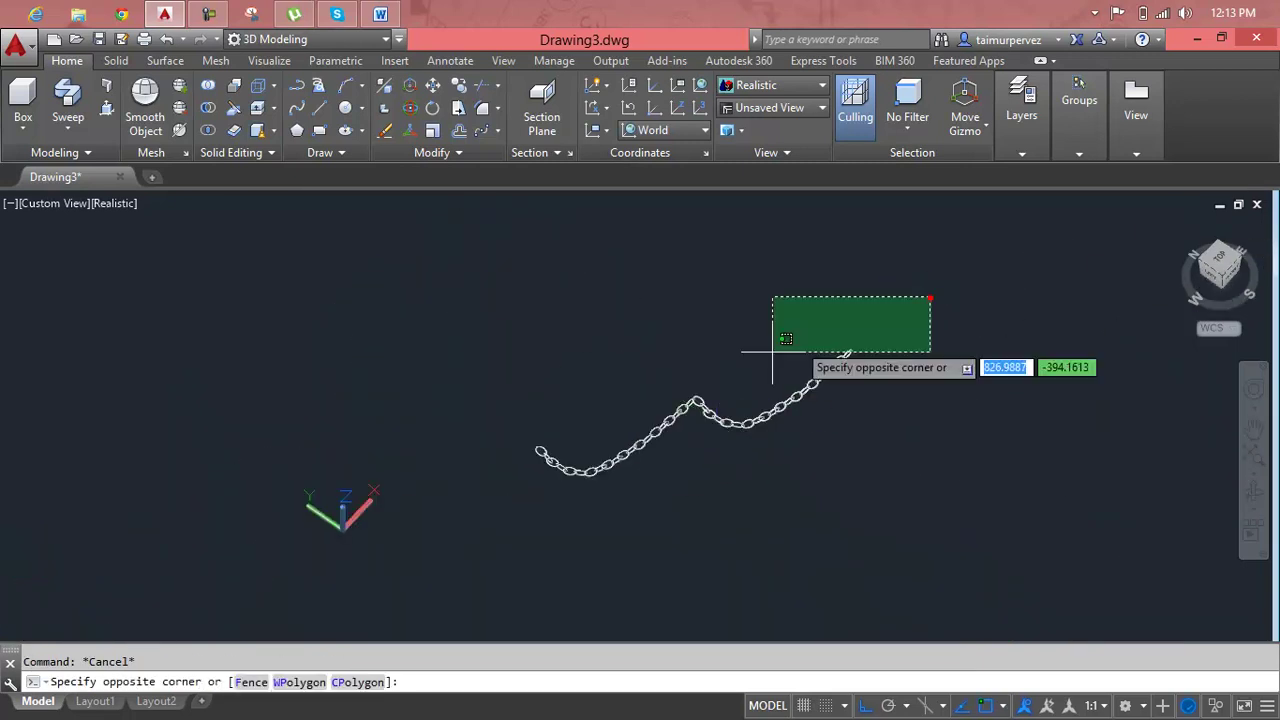
pyautogui.click(434, 578)
pyautogui.press('Escape')
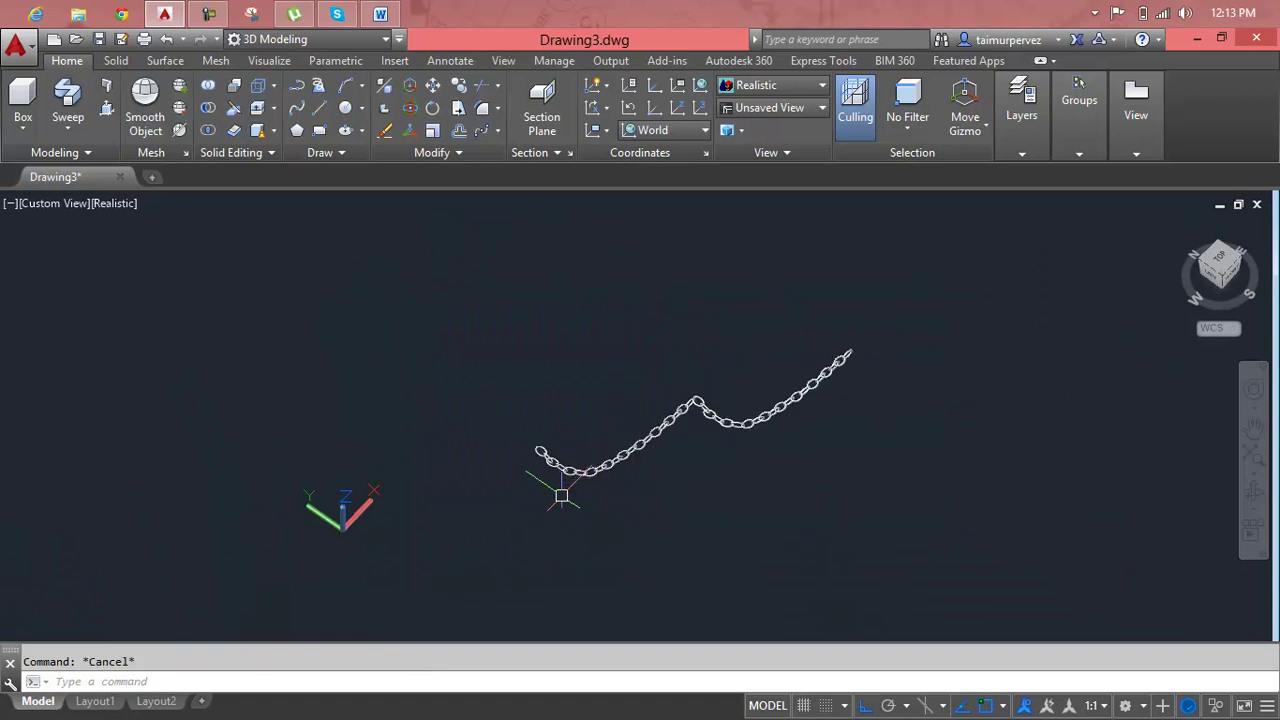
pyautogui.scroll(3, 696, 403)
pyautogui.scroll(3, 696, 403)
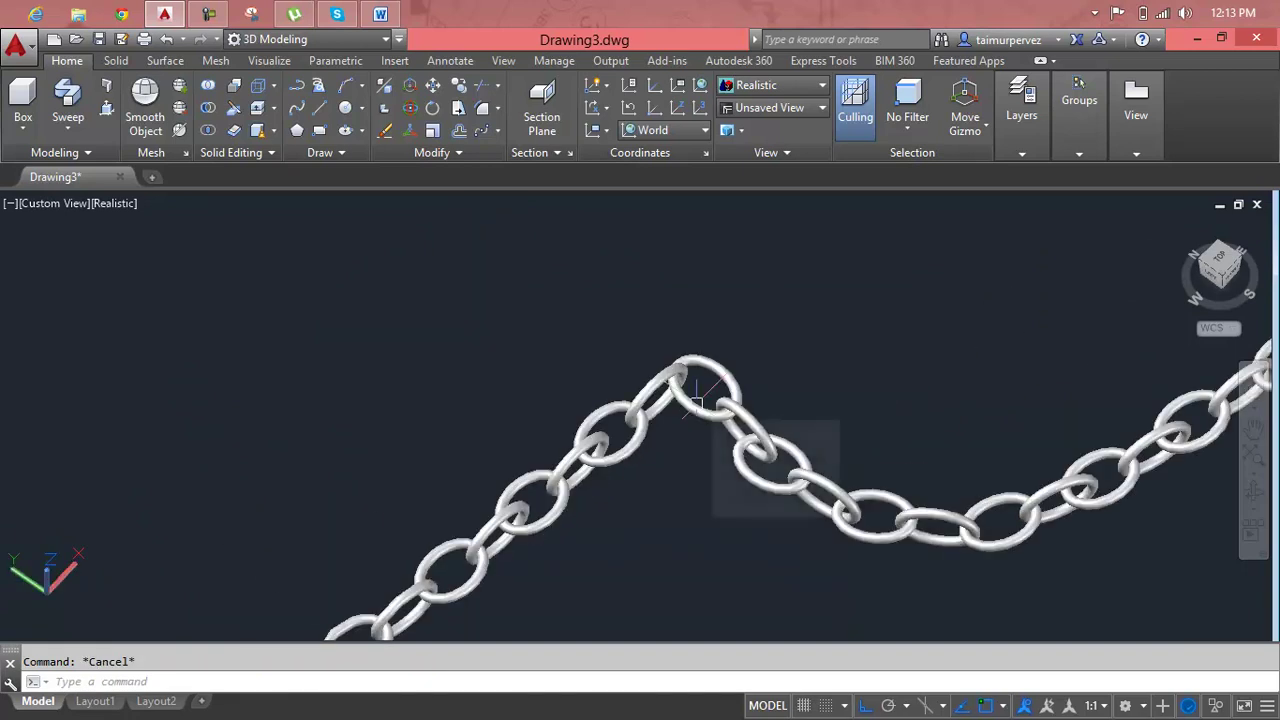